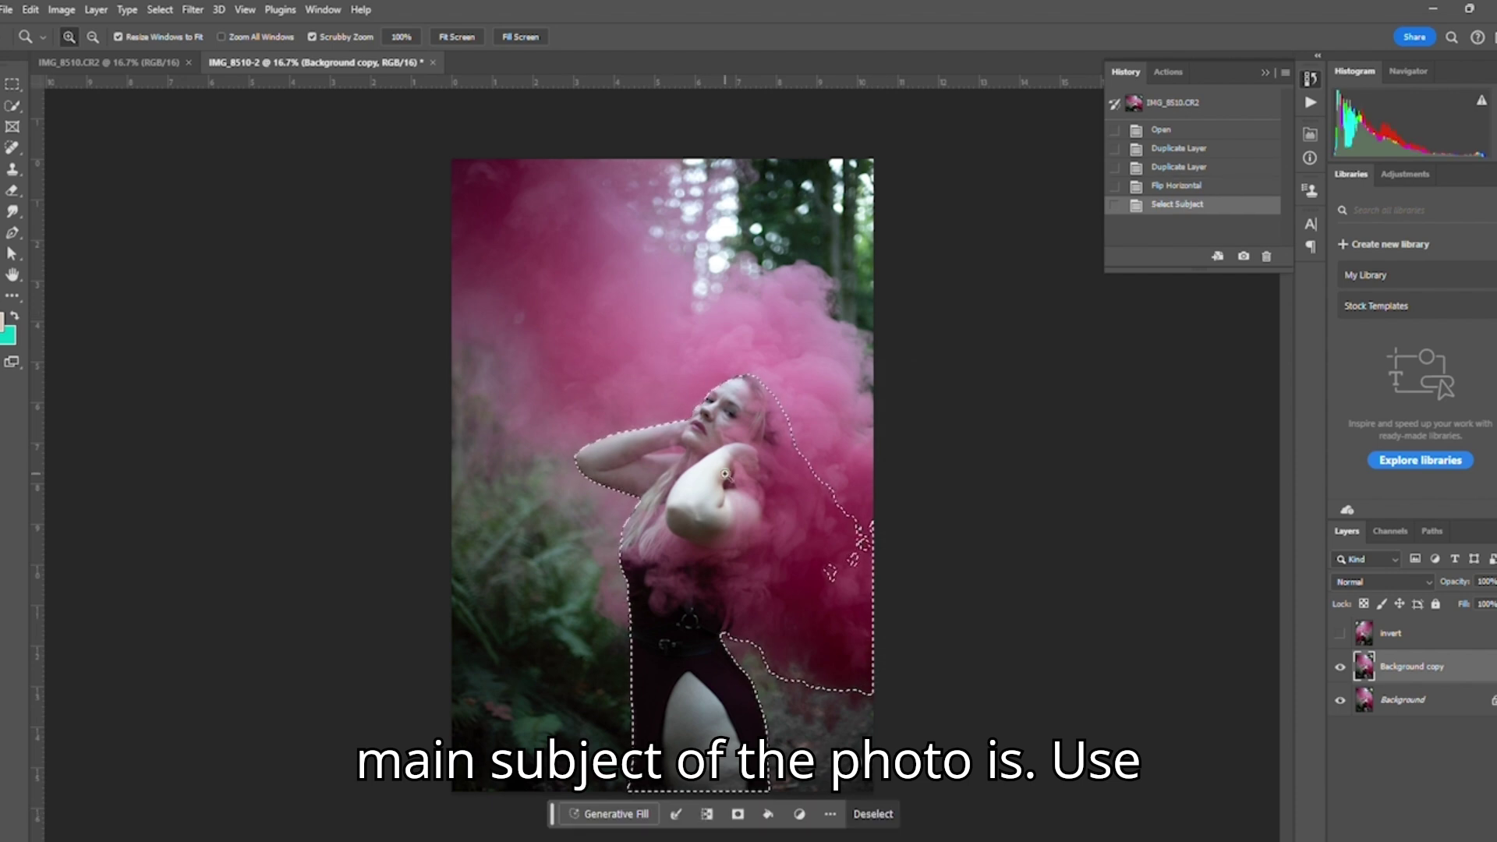
Step: Subtract the pink smoke beside the woman's head, raised arm and upper torso from the subject selection with the Lasso tool
{"action": "key", "text": "w"}
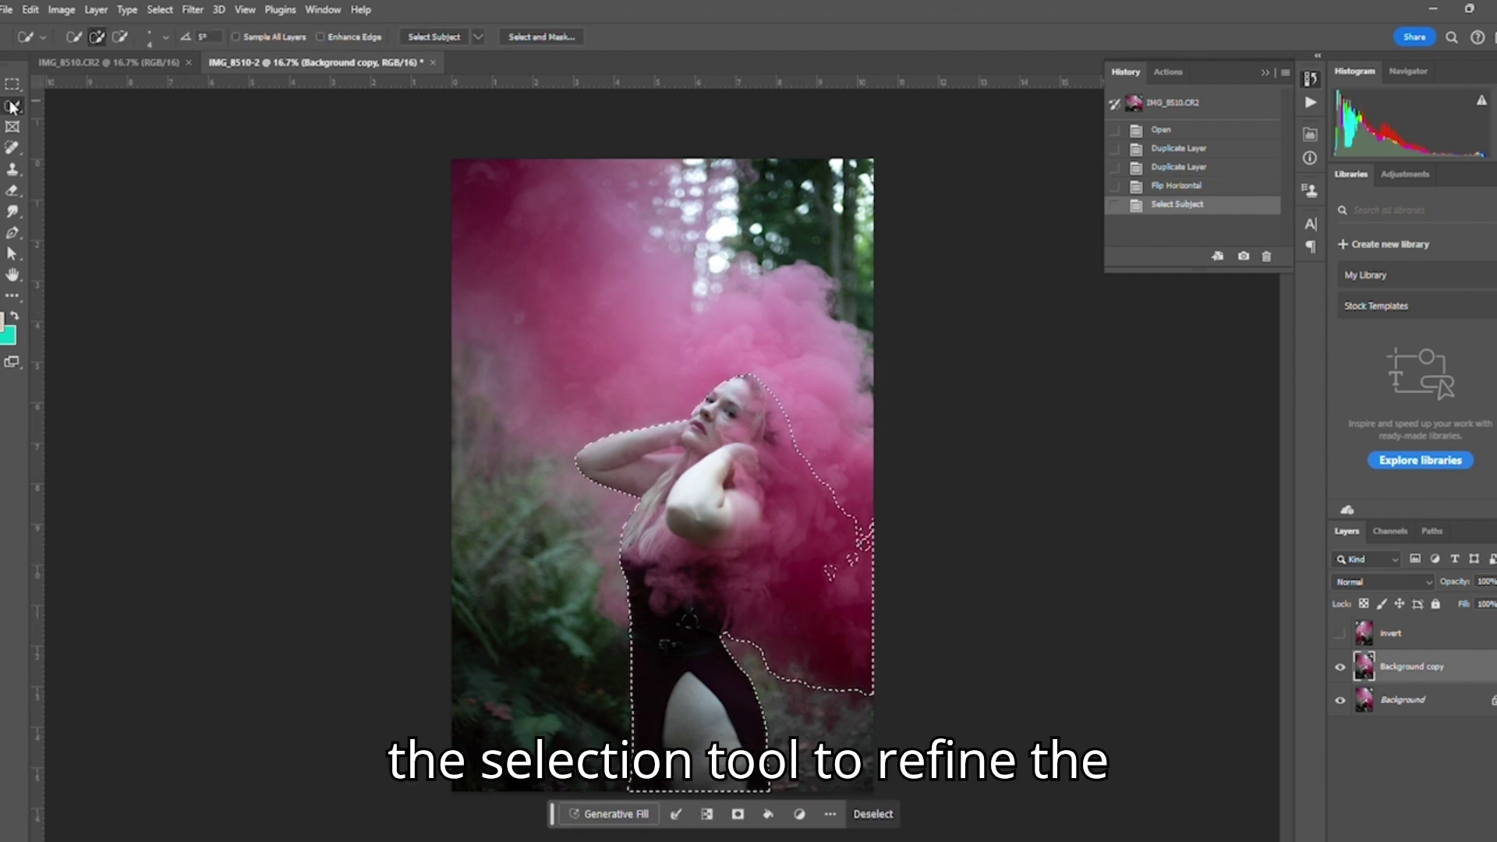
{"action": "key", "text": "z"}
{"action": "left_click", "coordinate": [765, 468]}
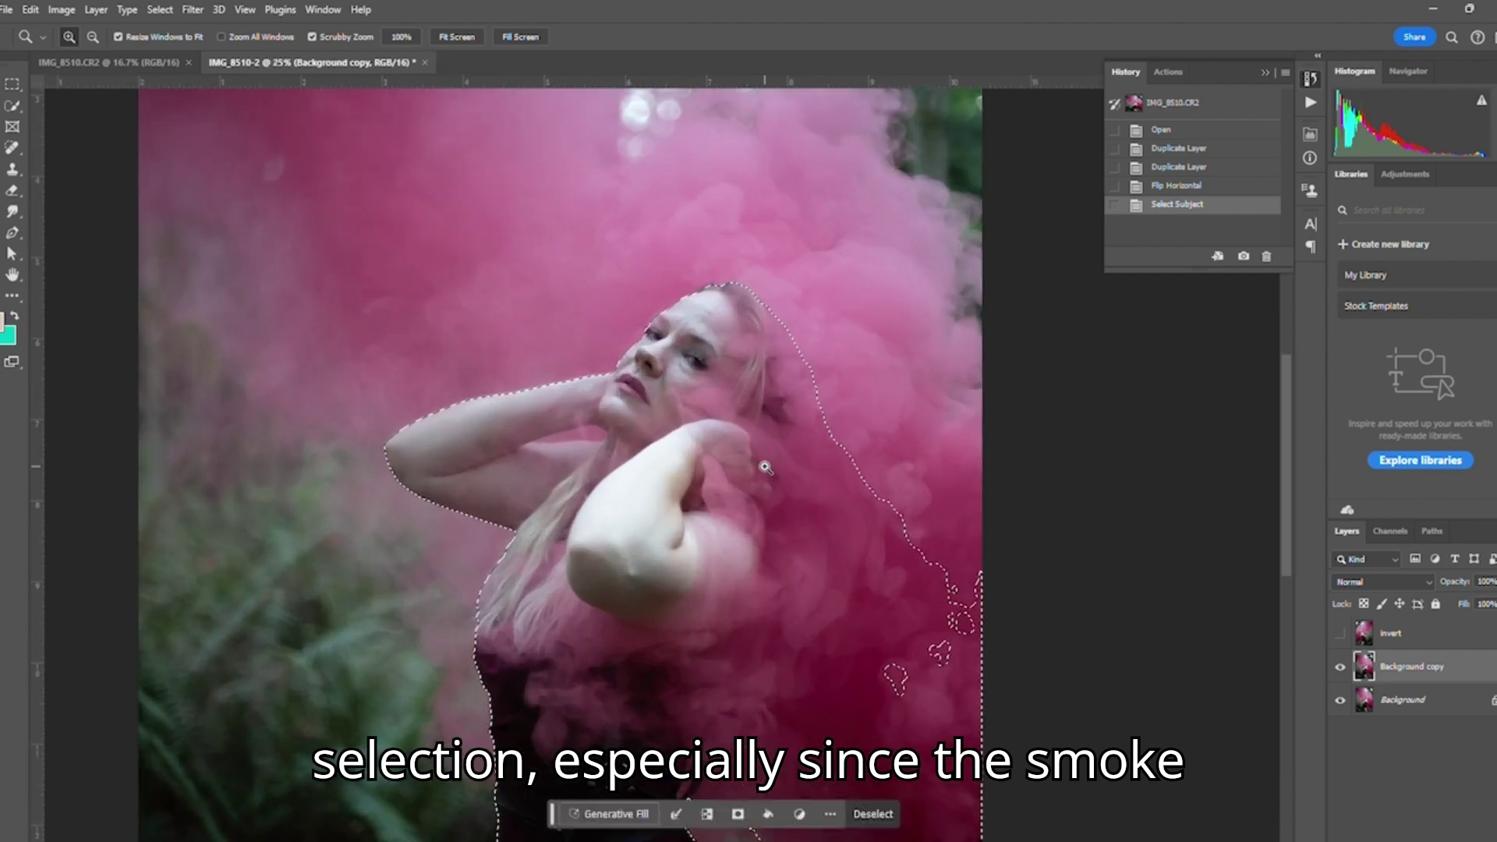
{"action": "scroll", "coordinate": [765, 468], "scroll_direction": "down", "scroll_amount": 1}
{"action": "left_click", "coordinate": [1, 106]}
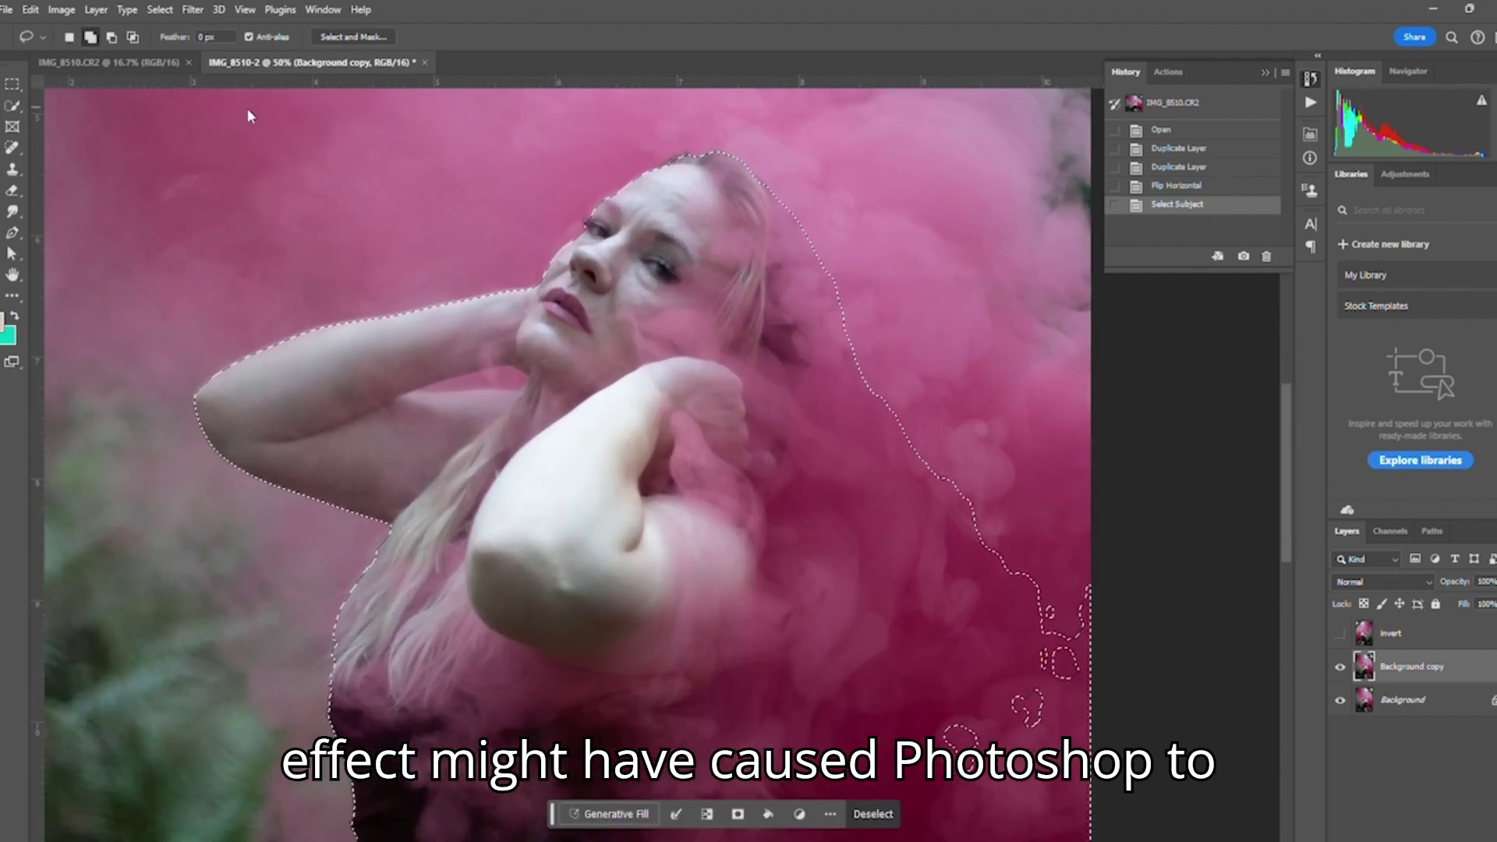
{"action": "left_click", "coordinate": [46, 107]}
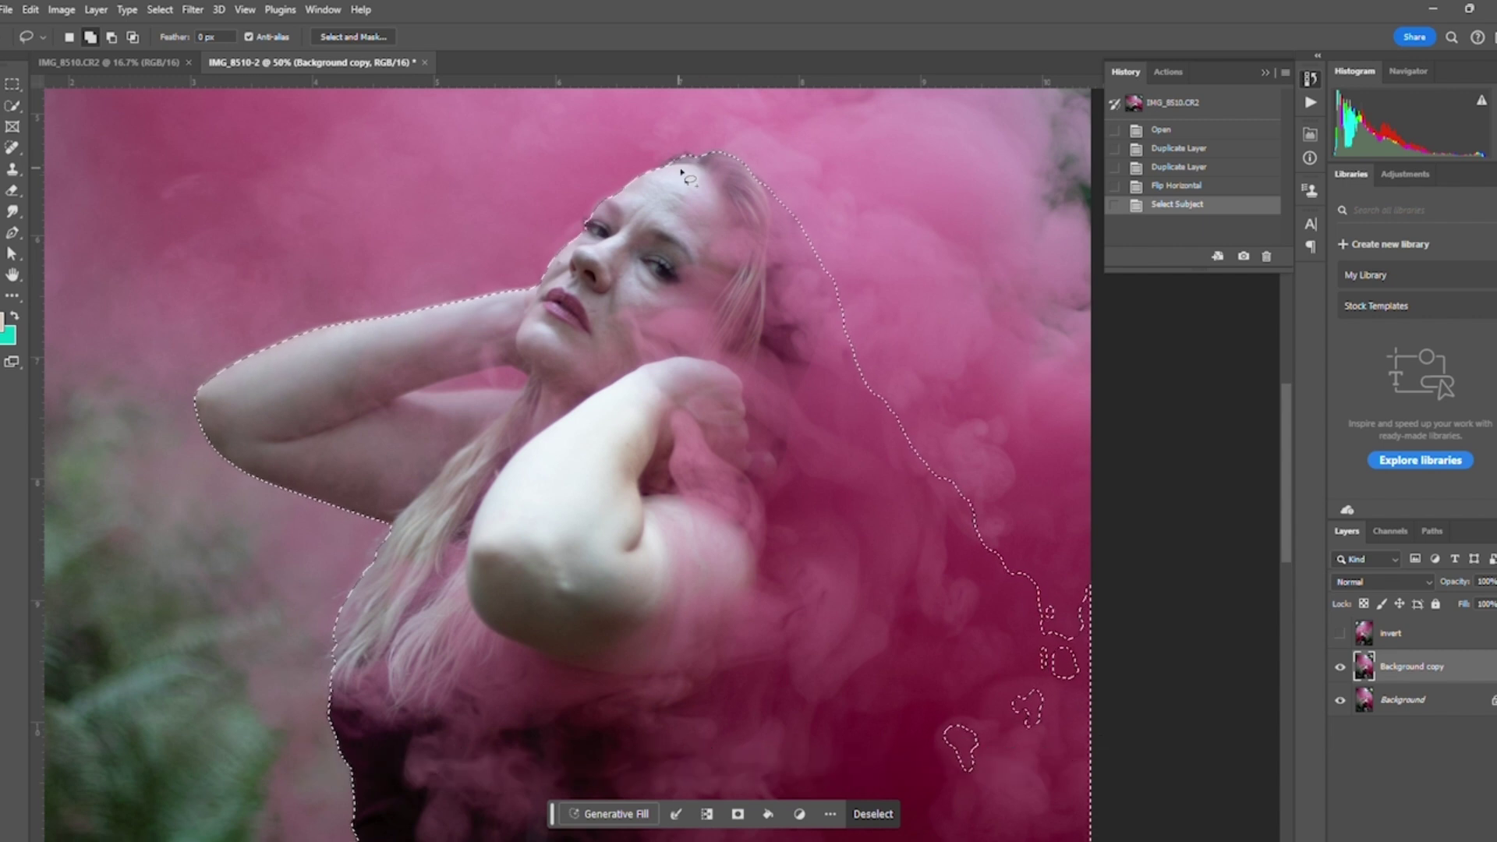
{"action": "left_click_drag", "start_coordinate": [668, 166], "coordinate": [691, 167]}
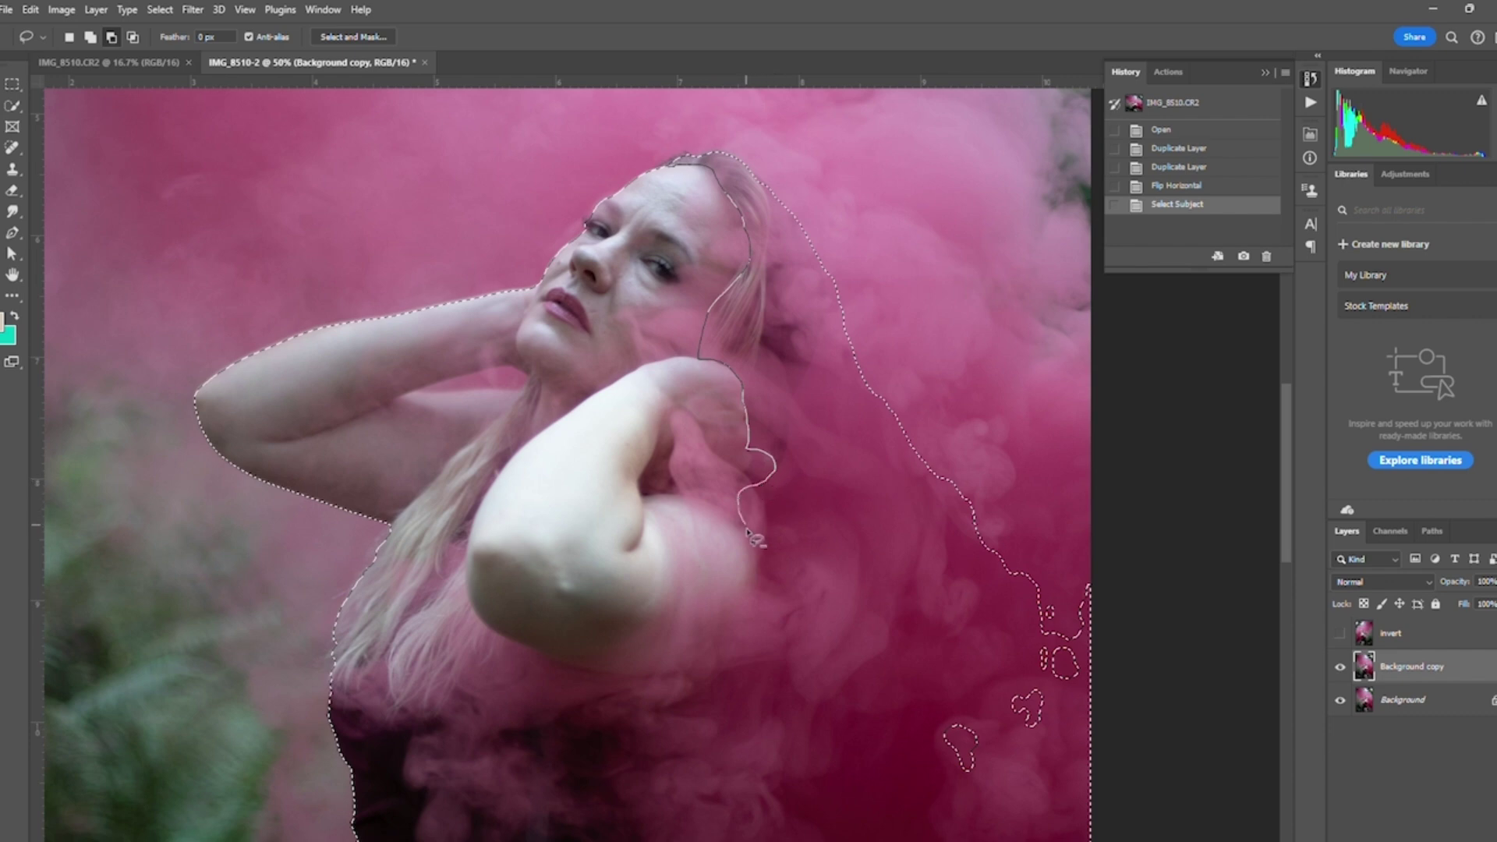
{"action": "left_click_drag", "start_coordinate": [655, 699], "coordinate": [629, 784]}
{"action": "mouse_move", "coordinate": [636, 840]}
{"action": "left_mouse_down"}
{"action": "mouse_move", "coordinate": [1153, 823]}
{"action": "mouse_move", "coordinate": [1083, 320]}
{"action": "mouse_move", "coordinate": [733, 139]}
{"action": "mouse_move", "coordinate": [672, 172]}
{"action": "left_mouse_up"}
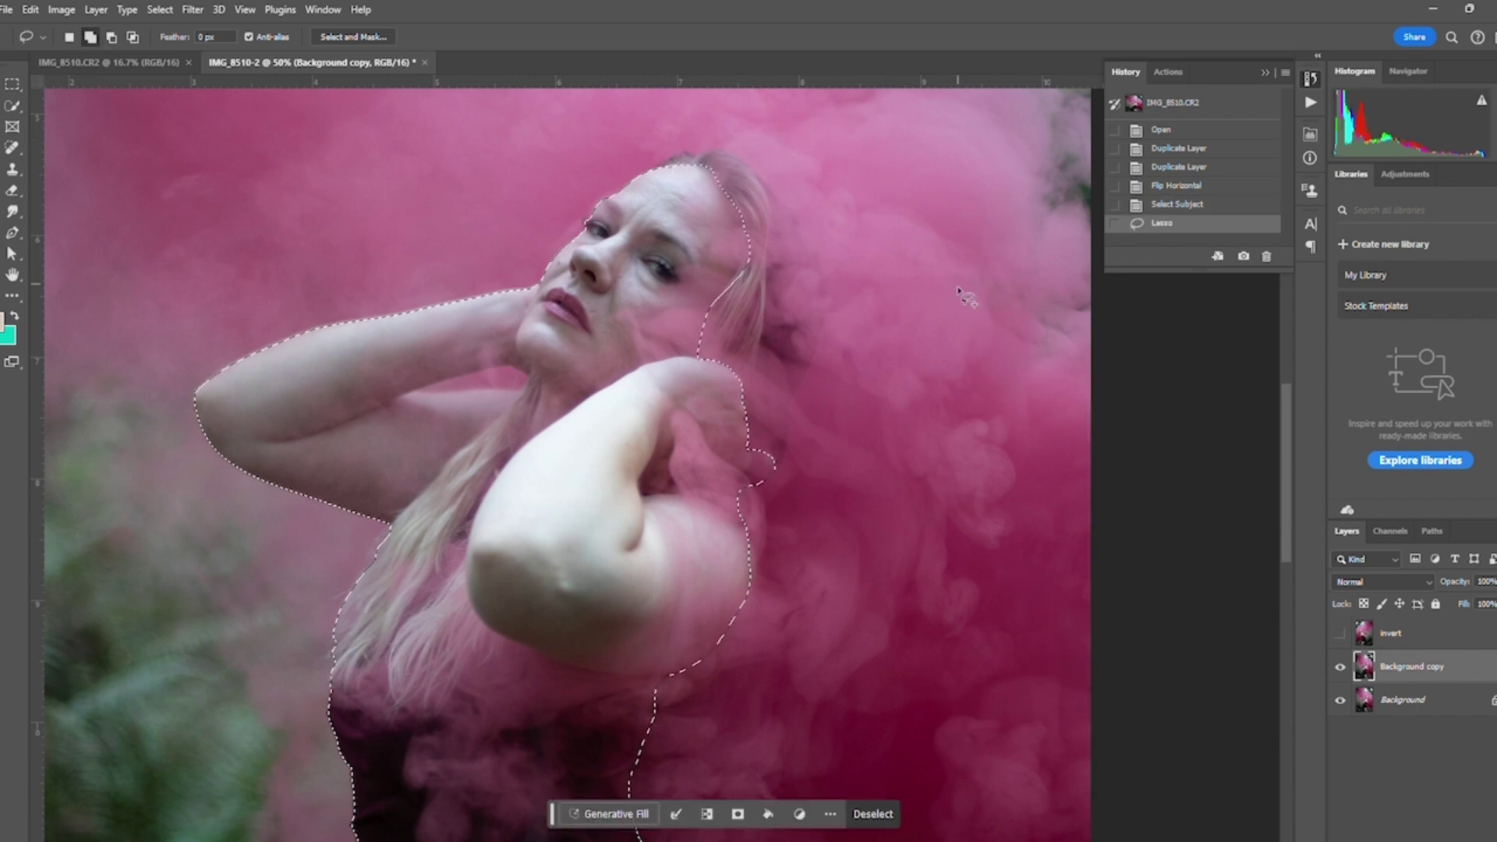
Step: Subtract the remaining smoke area beside the waist from the selection, following the edge of the dress
{"action": "scroll", "coordinate": [920, 517], "scroll_direction": "down", "scroll_amount": 5}
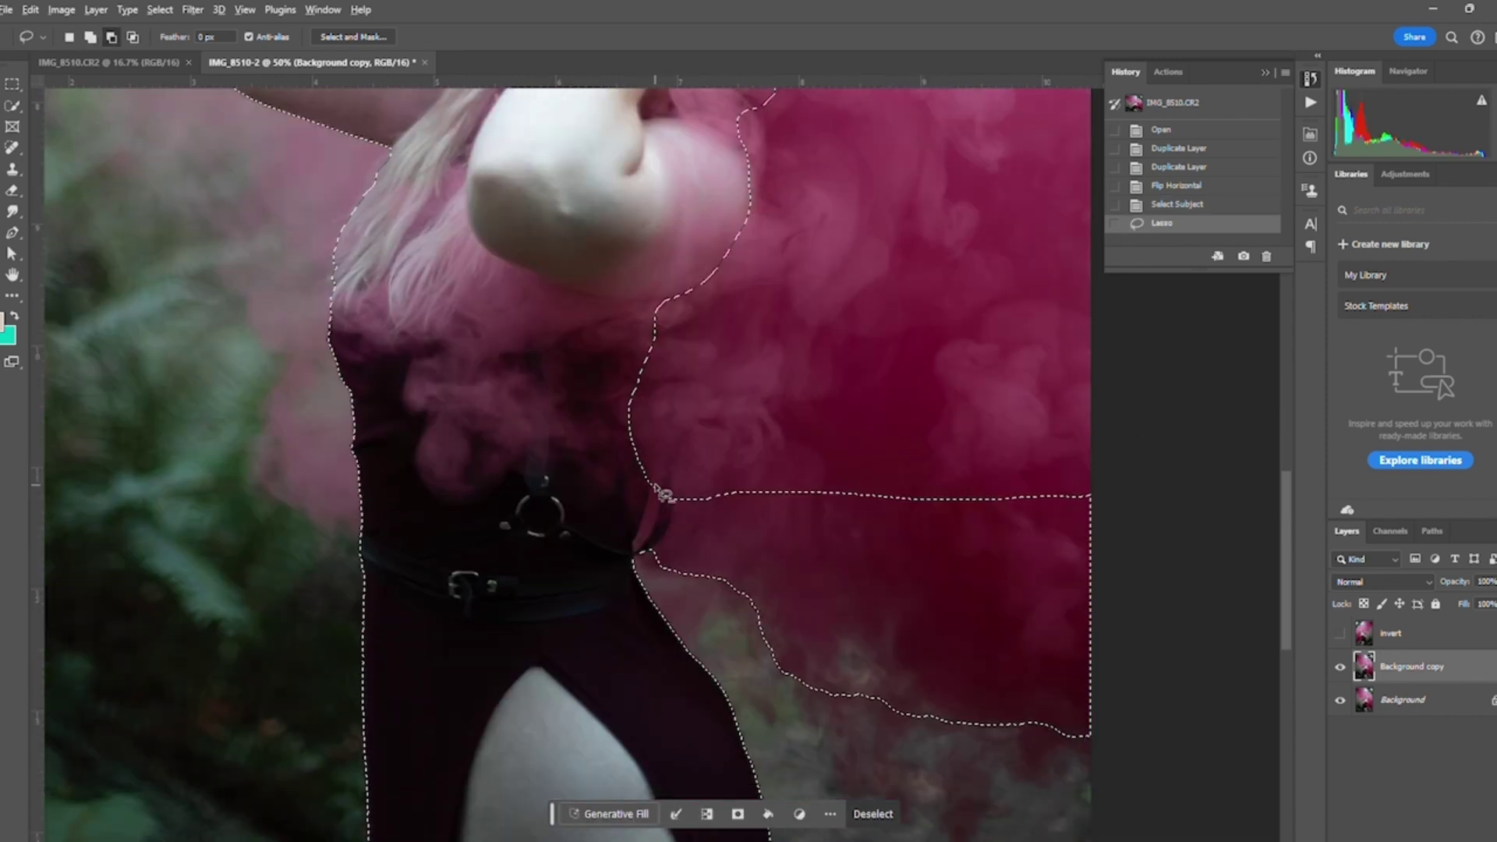
{"action": "left_click_drag", "start_coordinate": [650, 486], "coordinate": [655, 518]}
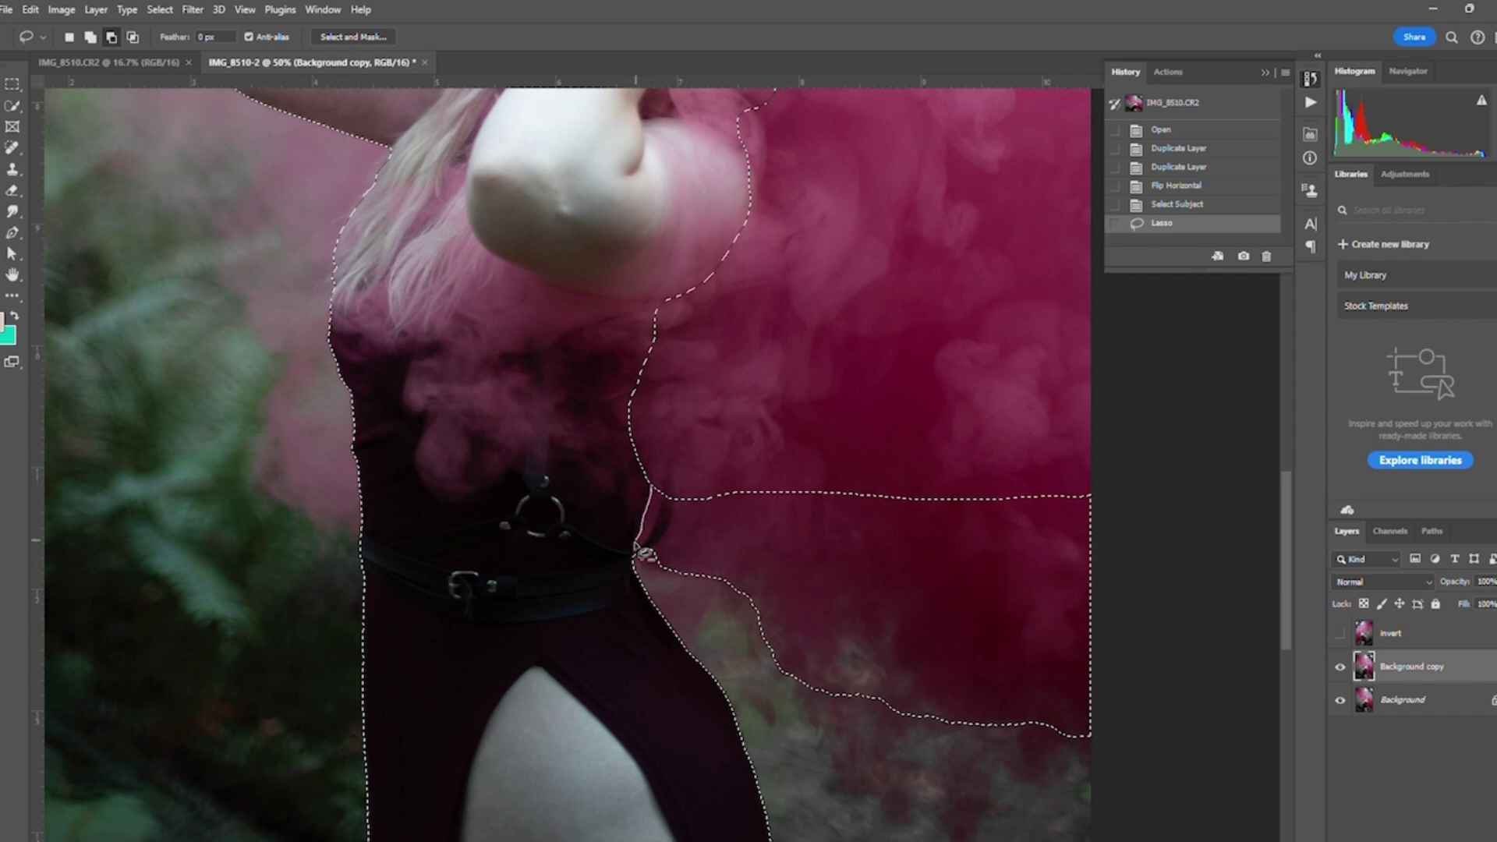
{"action": "mouse_move", "coordinate": [651, 583]}
{"action": "left_mouse_down"}
{"action": "mouse_move", "coordinate": [922, 761]}
{"action": "mouse_move", "coordinate": [941, 287]}
{"action": "mouse_move", "coordinate": [720, 383]}
{"action": "mouse_move", "coordinate": [653, 498]}
{"action": "left_mouse_up"}
{"action": "scroll", "coordinate": [842, 468], "scroll_direction": "up", "scroll_amount": 5}
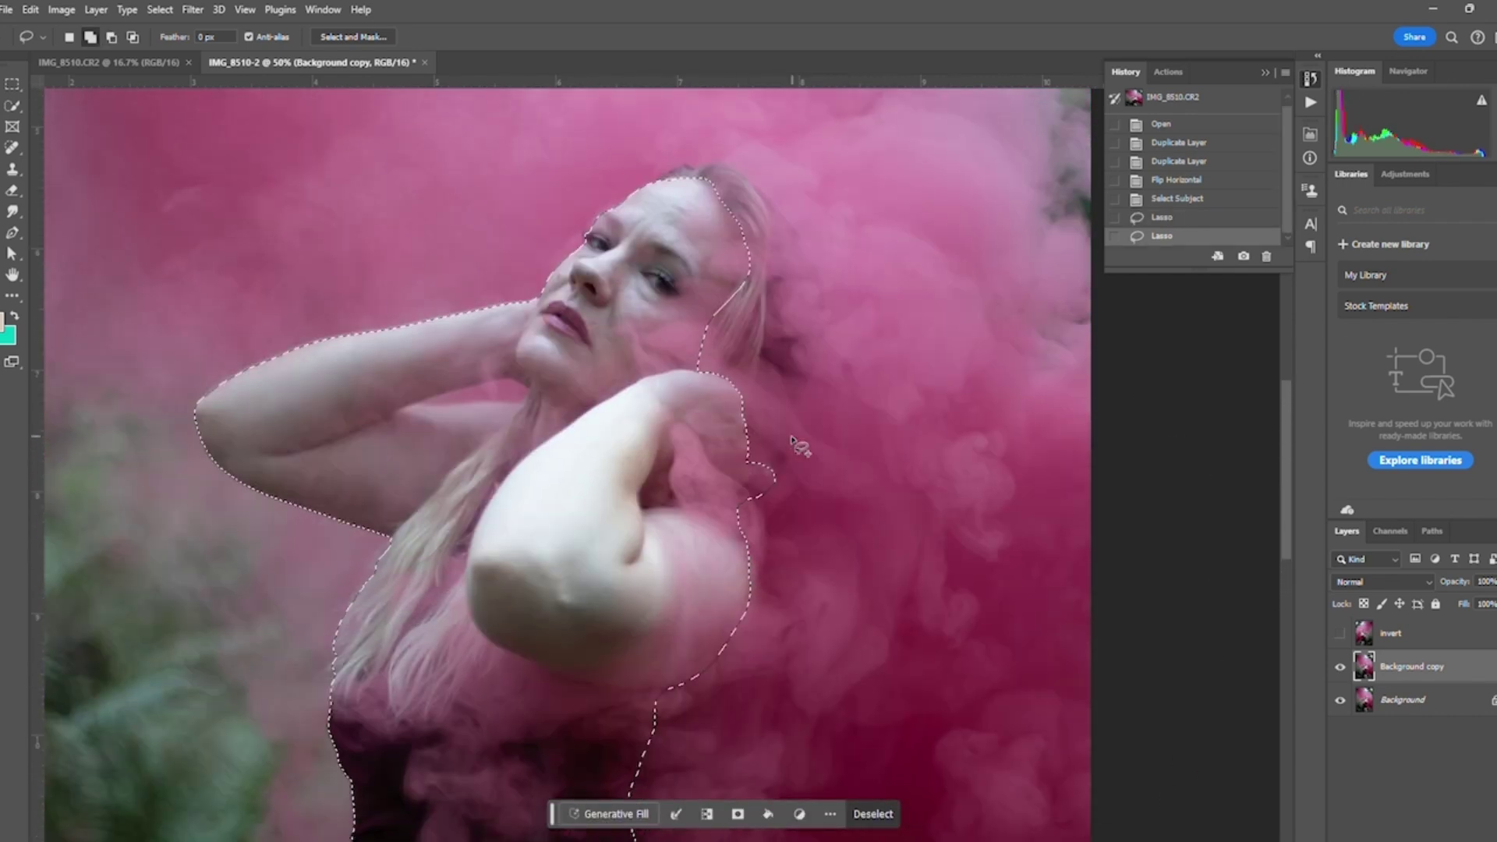
{"action": "scroll", "coordinate": [497, 360], "scroll_direction": "up", "scroll_amount": 2}
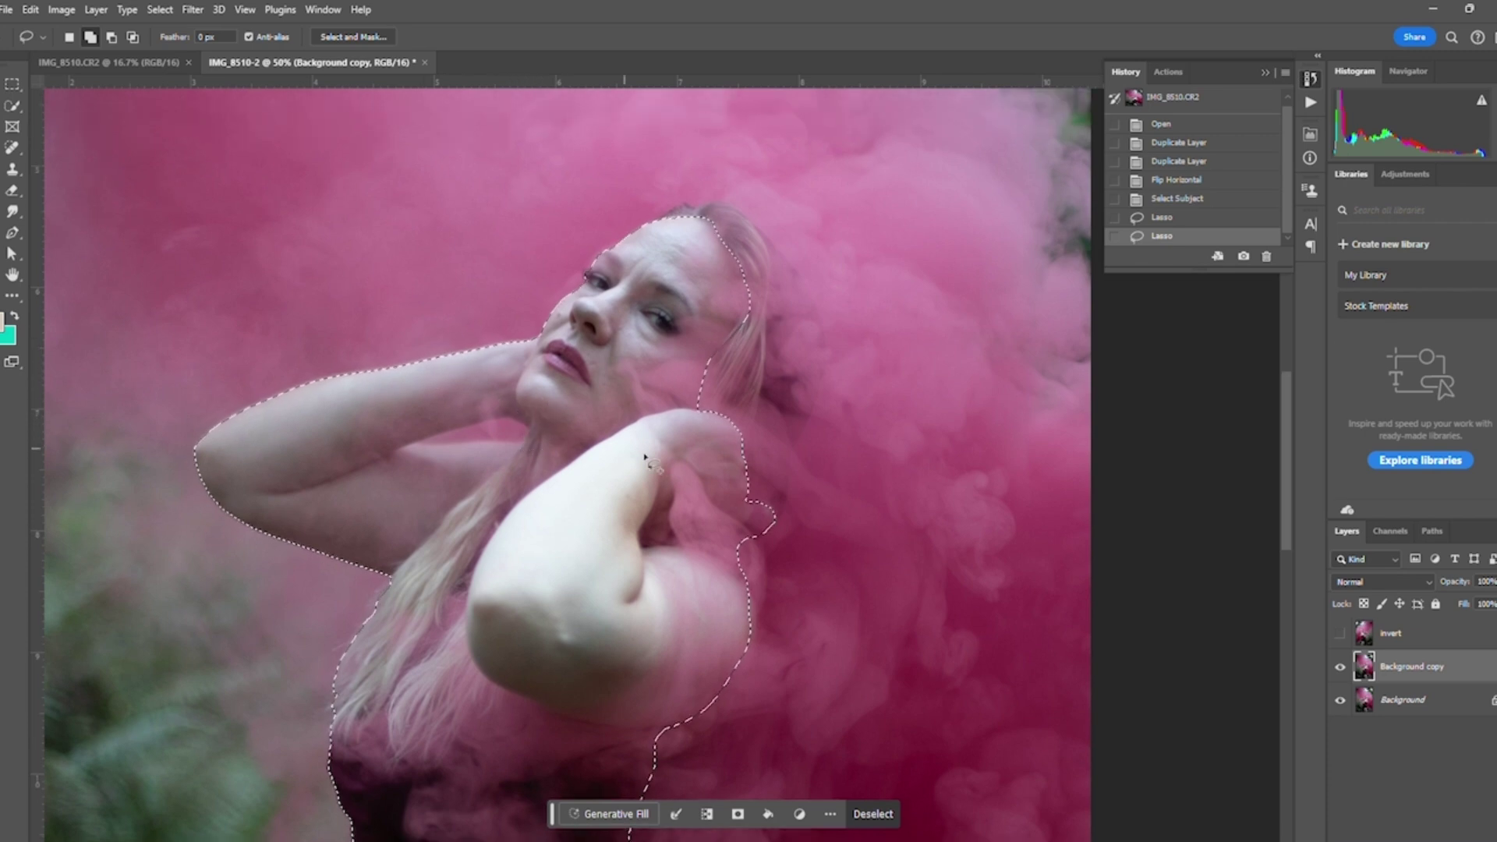
{"action": "key", "text": "z"}
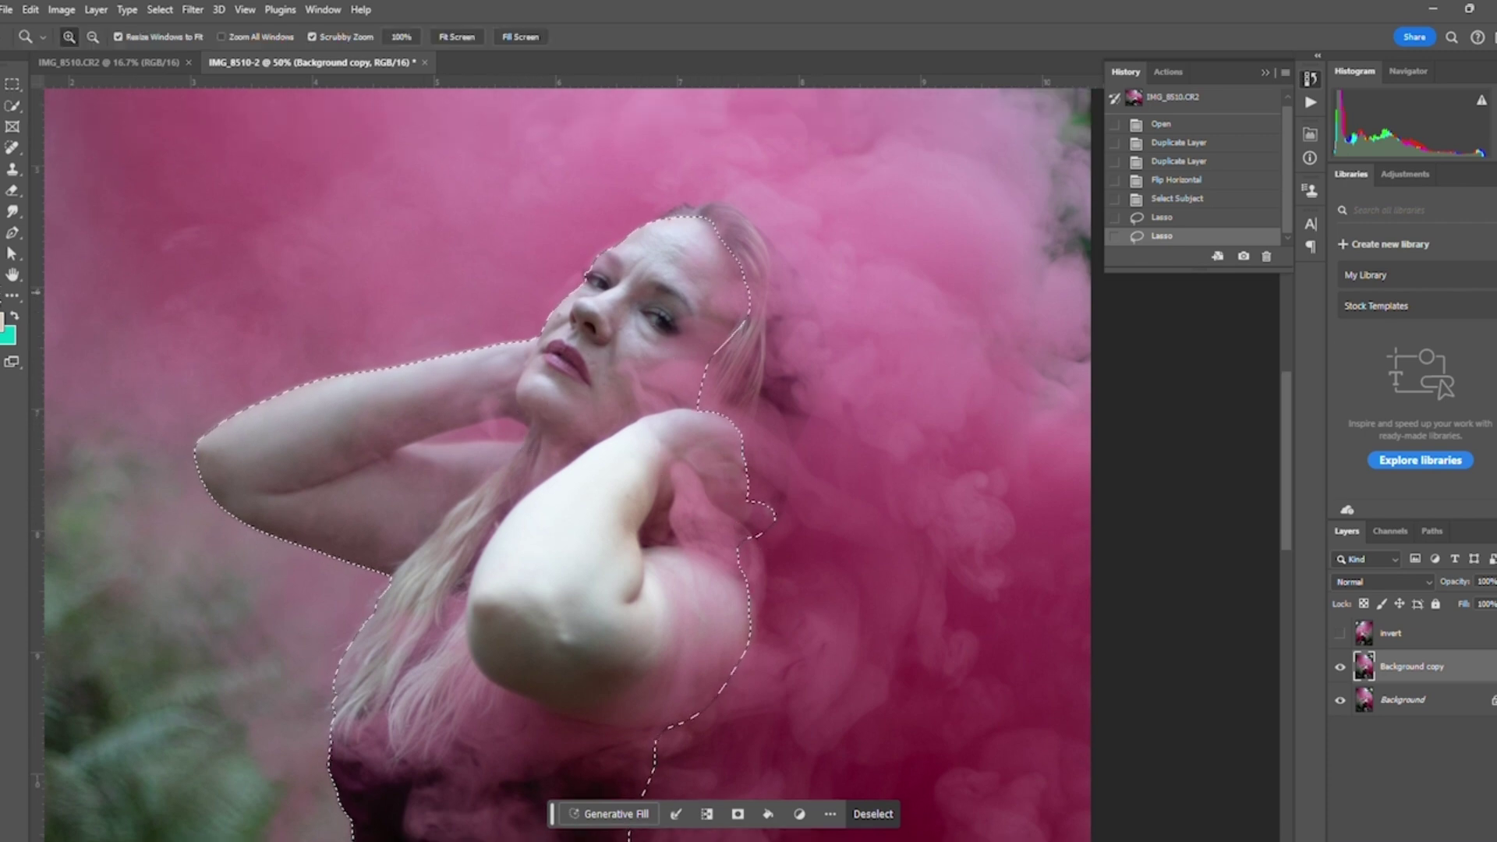
{"action": "right_click", "coordinate": [654, 375]}
{"action": "left_click", "coordinate": [698, 384]}
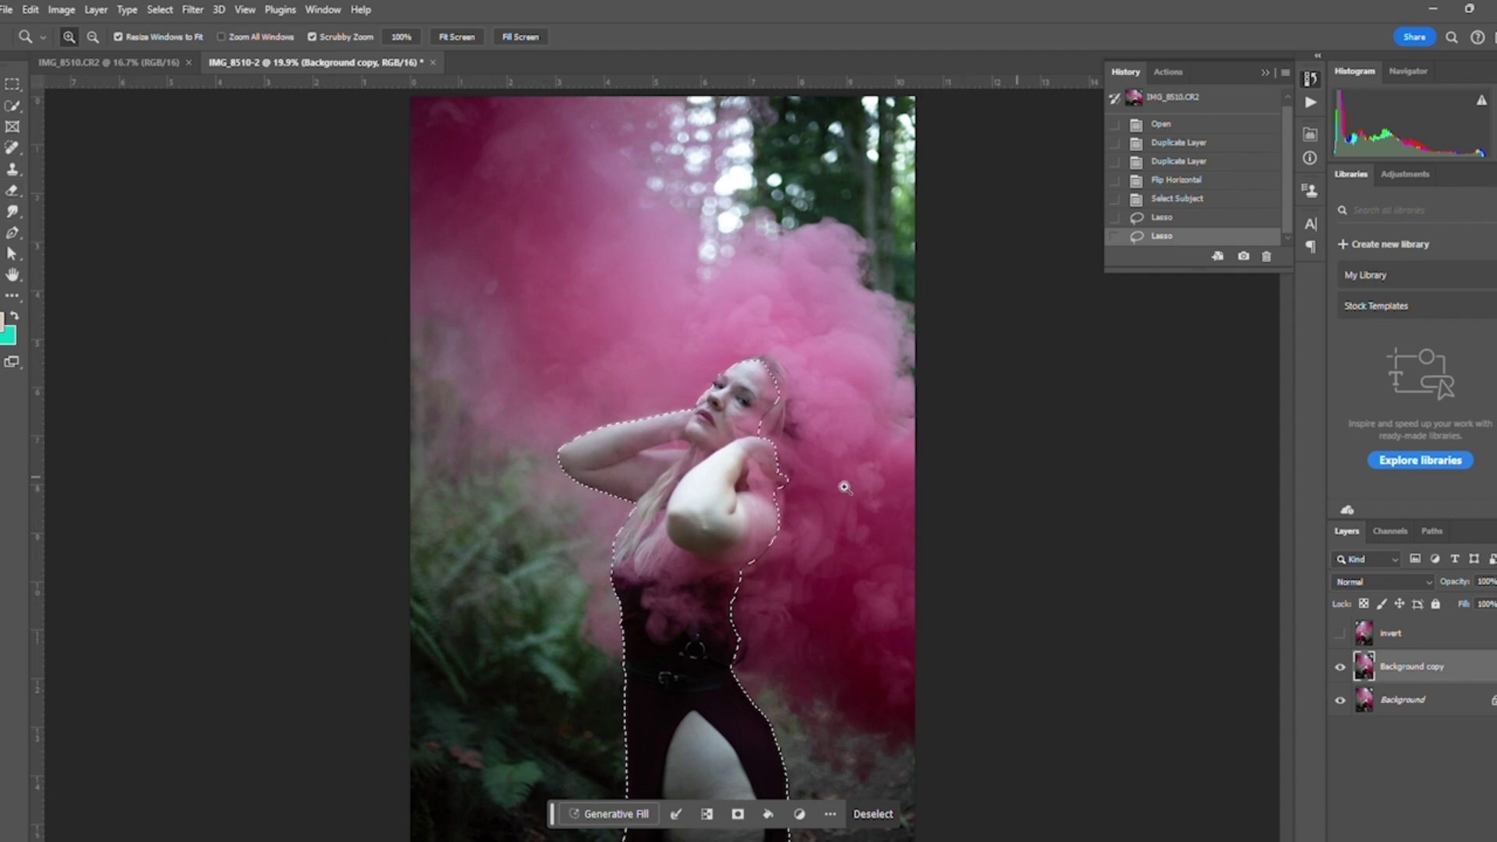
Step: Show the invert layer and erase everything inside the woman-shaped selection on it
{"action": "left_click", "coordinate": [1375, 639]}
{"action": "left_click", "coordinate": [1340, 633]}
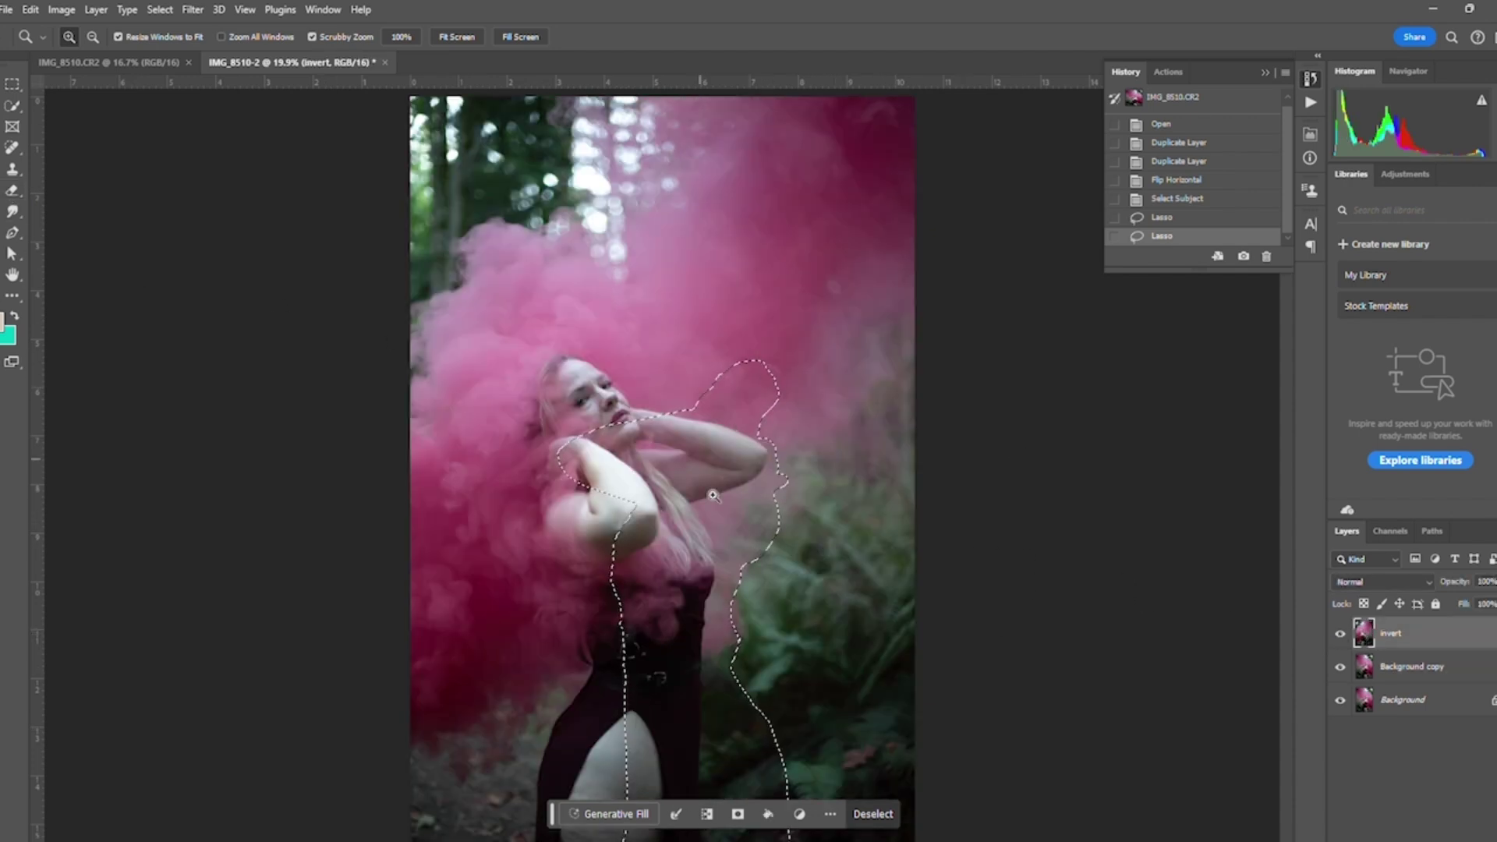
{"action": "left_click", "coordinate": [13, 191]}
{"action": "mouse_move", "coordinate": [729, 401]}
{"action": "left_mouse_down"}
{"action": "mouse_move", "coordinate": [742, 378]}
{"action": "mouse_move", "coordinate": [748, 830]}
{"action": "mouse_move", "coordinate": [644, 841]}
{"action": "mouse_move", "coordinate": [789, 841]}
{"action": "mouse_move", "coordinate": [660, 746]}
{"action": "mouse_move", "coordinate": [598, 452]}
{"action": "mouse_move", "coordinate": [737, 785]}
{"action": "mouse_move", "coordinate": [737, 768]}
{"action": "left_mouse_up"}
{"action": "mouse_move", "coordinate": [712, 841]}
{"action": "left_mouse_down"}
{"action": "mouse_move", "coordinate": [599, 443]}
{"action": "mouse_move", "coordinate": [570, 823]}
{"action": "mouse_move", "coordinate": [741, 335]}
{"action": "mouse_move", "coordinate": [747, 346]}
{"action": "left_mouse_up"}
Step: Hide the invert layer and erase inside the selection on the Background copy layer
{"action": "left_click", "coordinate": [1369, 668]}
{"action": "left_click", "coordinate": [1340, 633]}
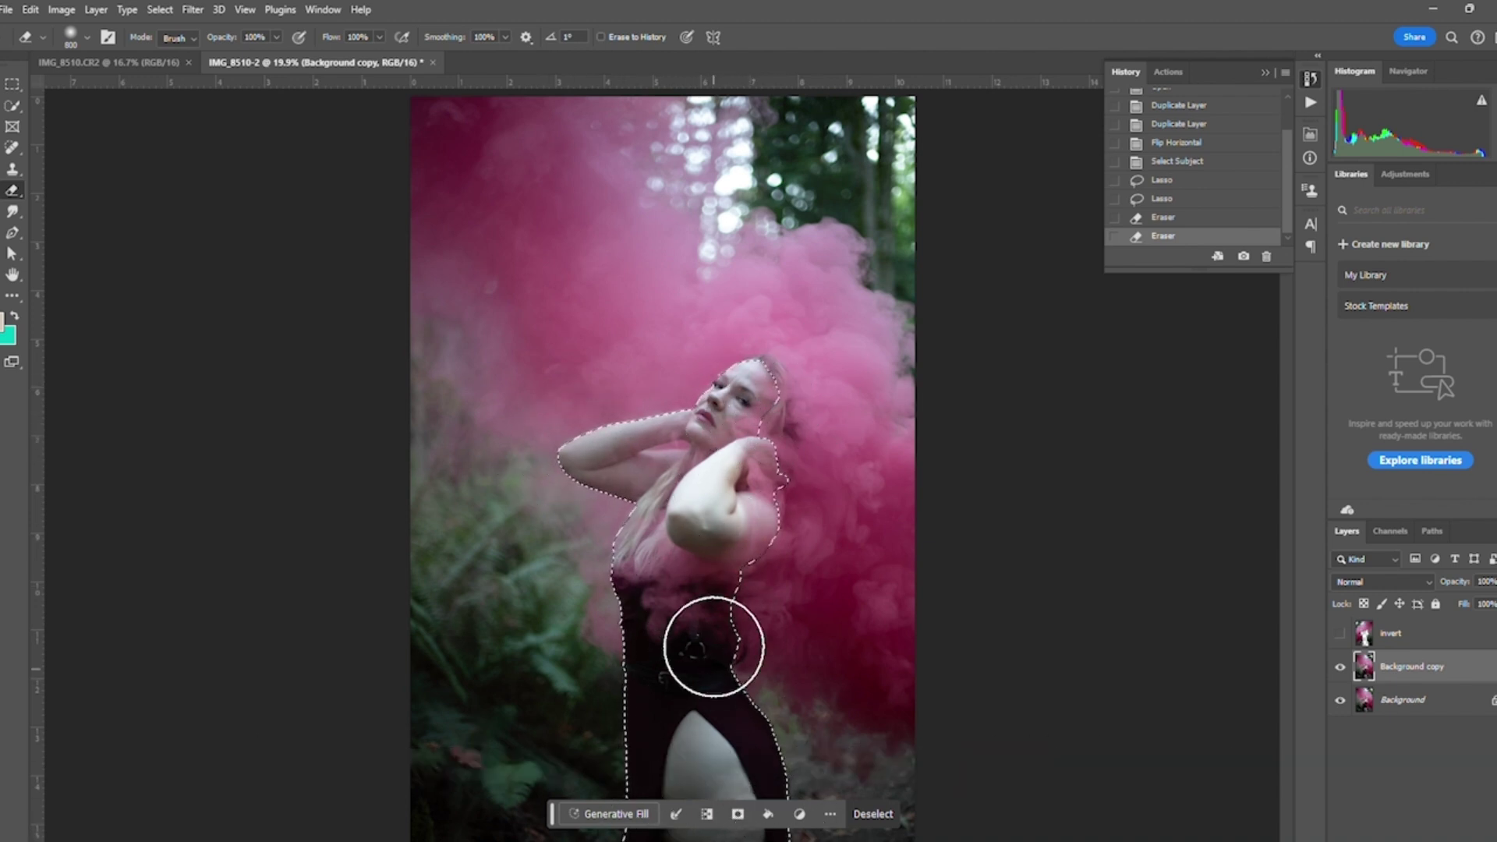
{"action": "left_click", "coordinate": [741, 525]}
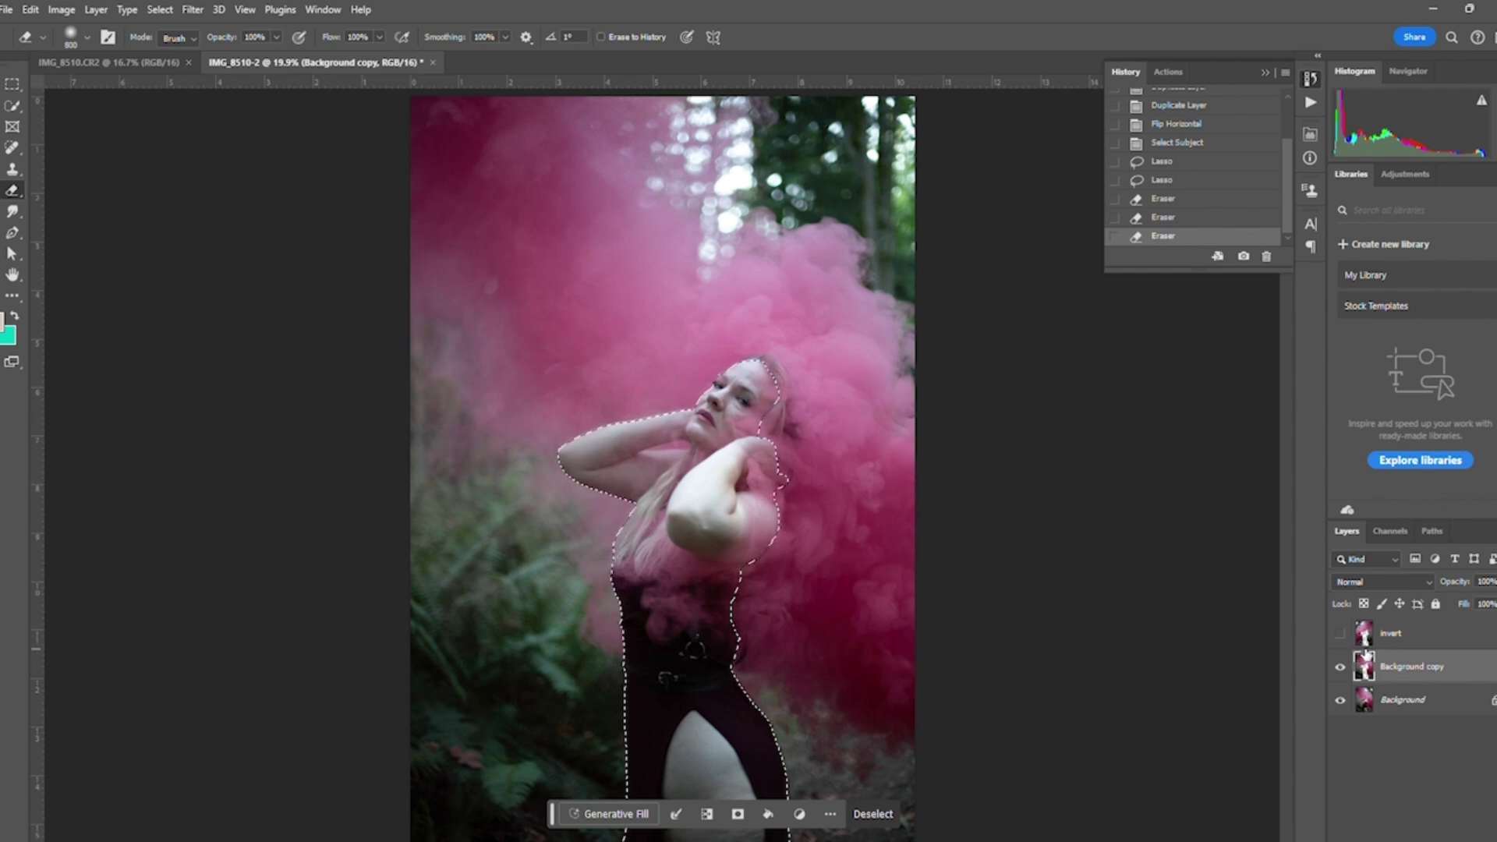
Step: Make the invert layer visible and active, and switch to the Lasso tool
{"action": "left_click", "coordinate": [1340, 635]}
{"action": "left_click", "coordinate": [1340, 635]}
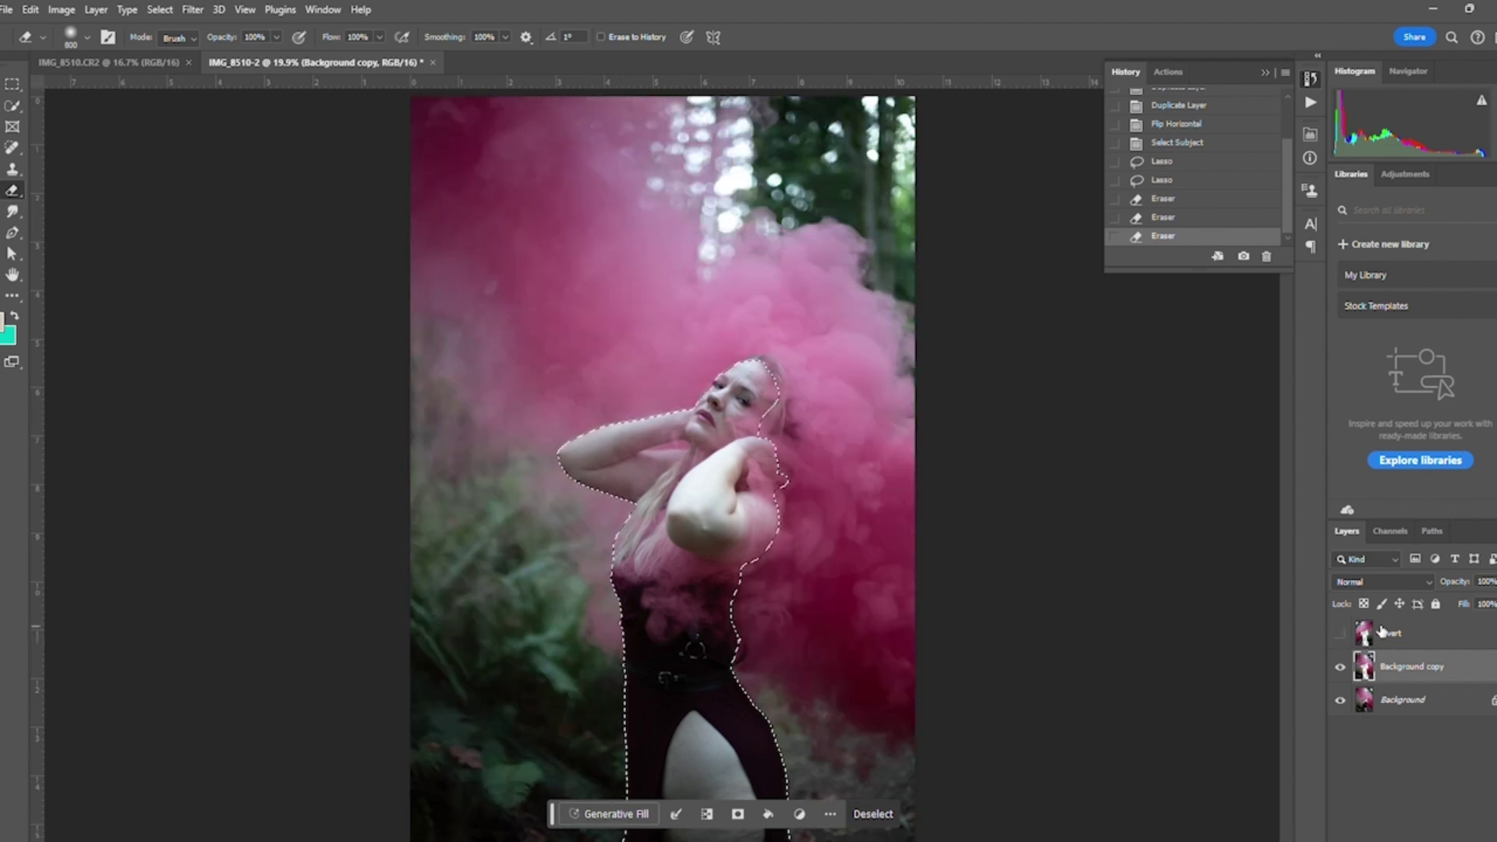
{"action": "left_click", "coordinate": [1364, 638]}
{"action": "left_click", "coordinate": [1340, 635]}
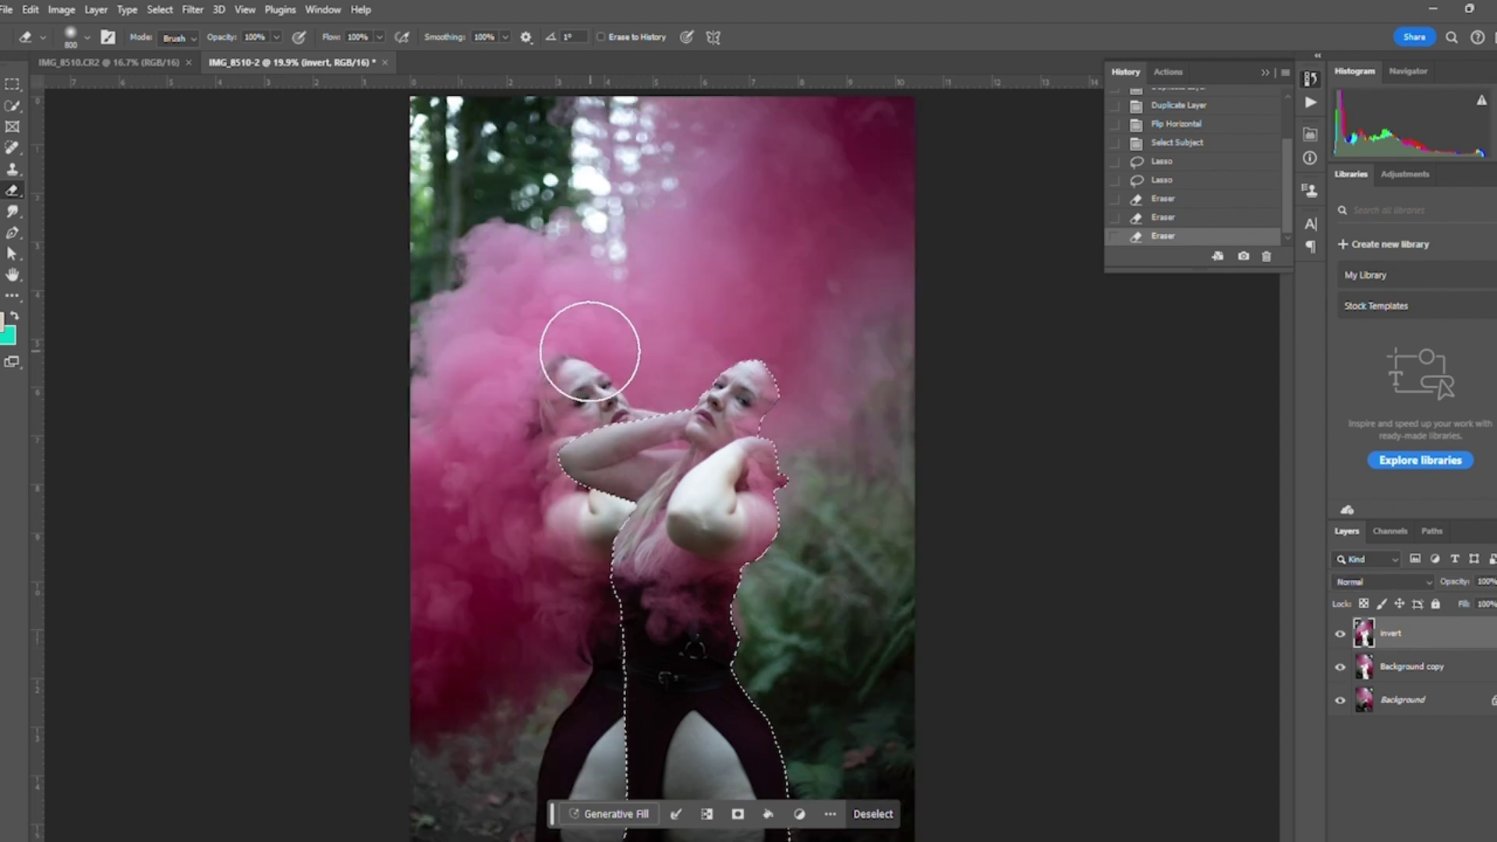
{"action": "key", "text": "l"}
{"action": "right_click", "coordinate": [718, 453]}
{"action": "left_click", "coordinate": [734, 458]}
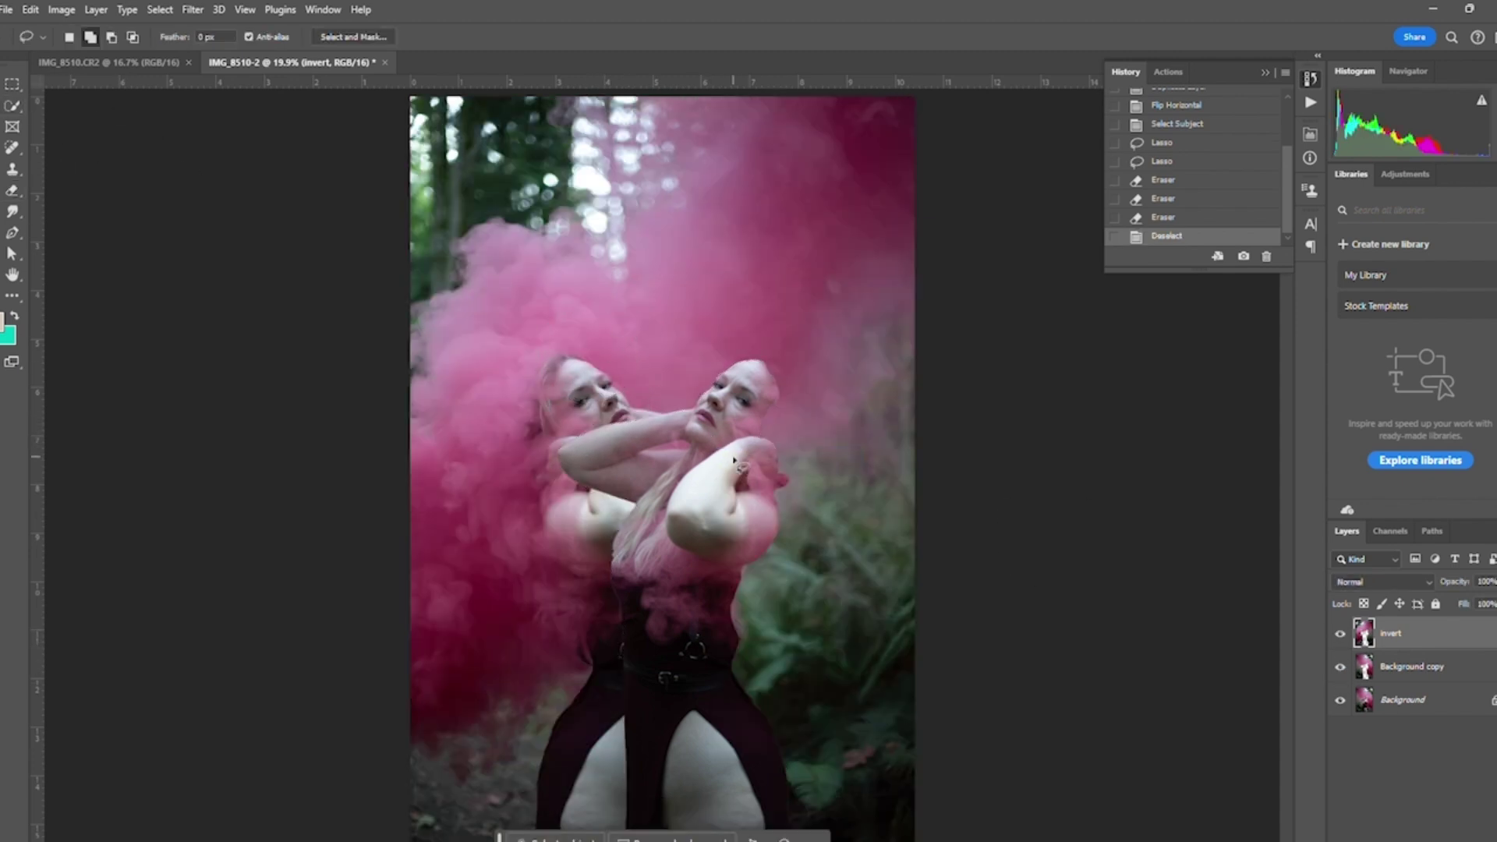
{"action": "key", "text": "ctrl+z"}
Step: Invert the selection, switch to the Eraser and compare the image with the invert layer hidden and shown
{"action": "right_click", "coordinate": [729, 470]}
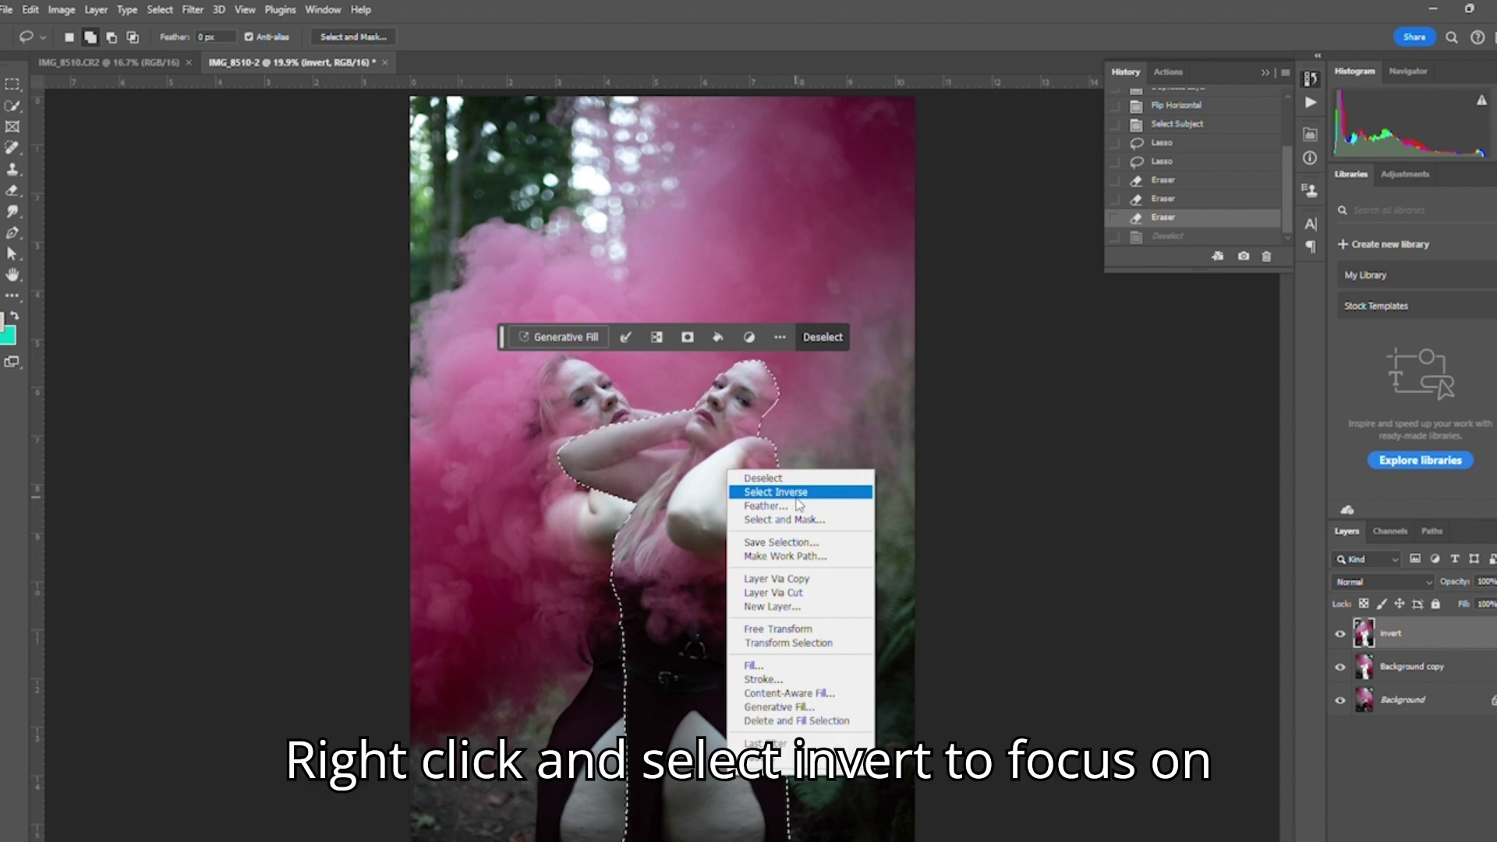
{"action": "left_click", "coordinate": [741, 487]}
{"action": "left_click", "coordinate": [12, 191]}
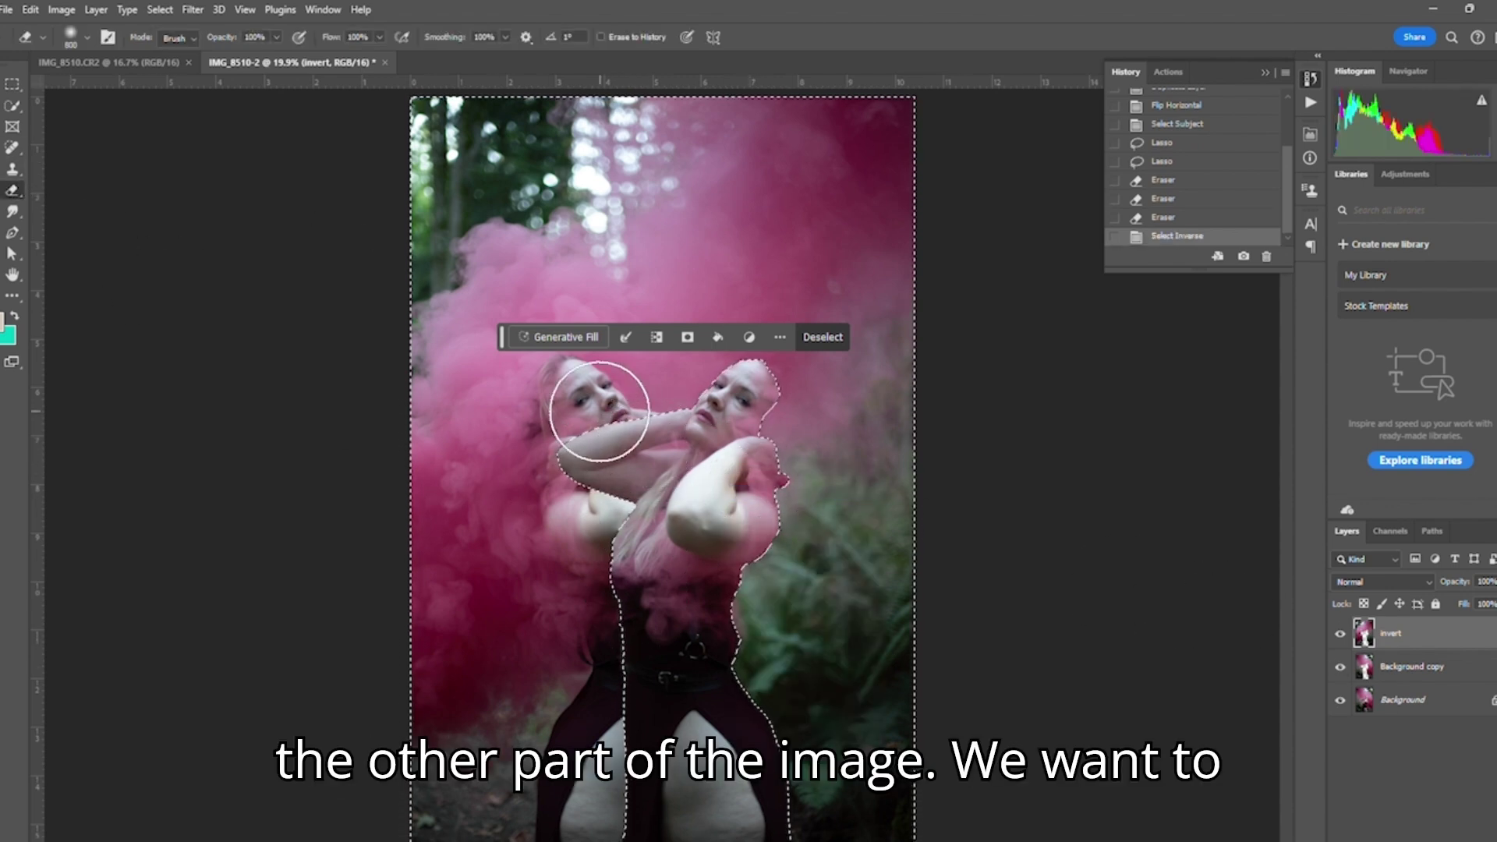
{"action": "left_click", "coordinate": [1340, 633]}
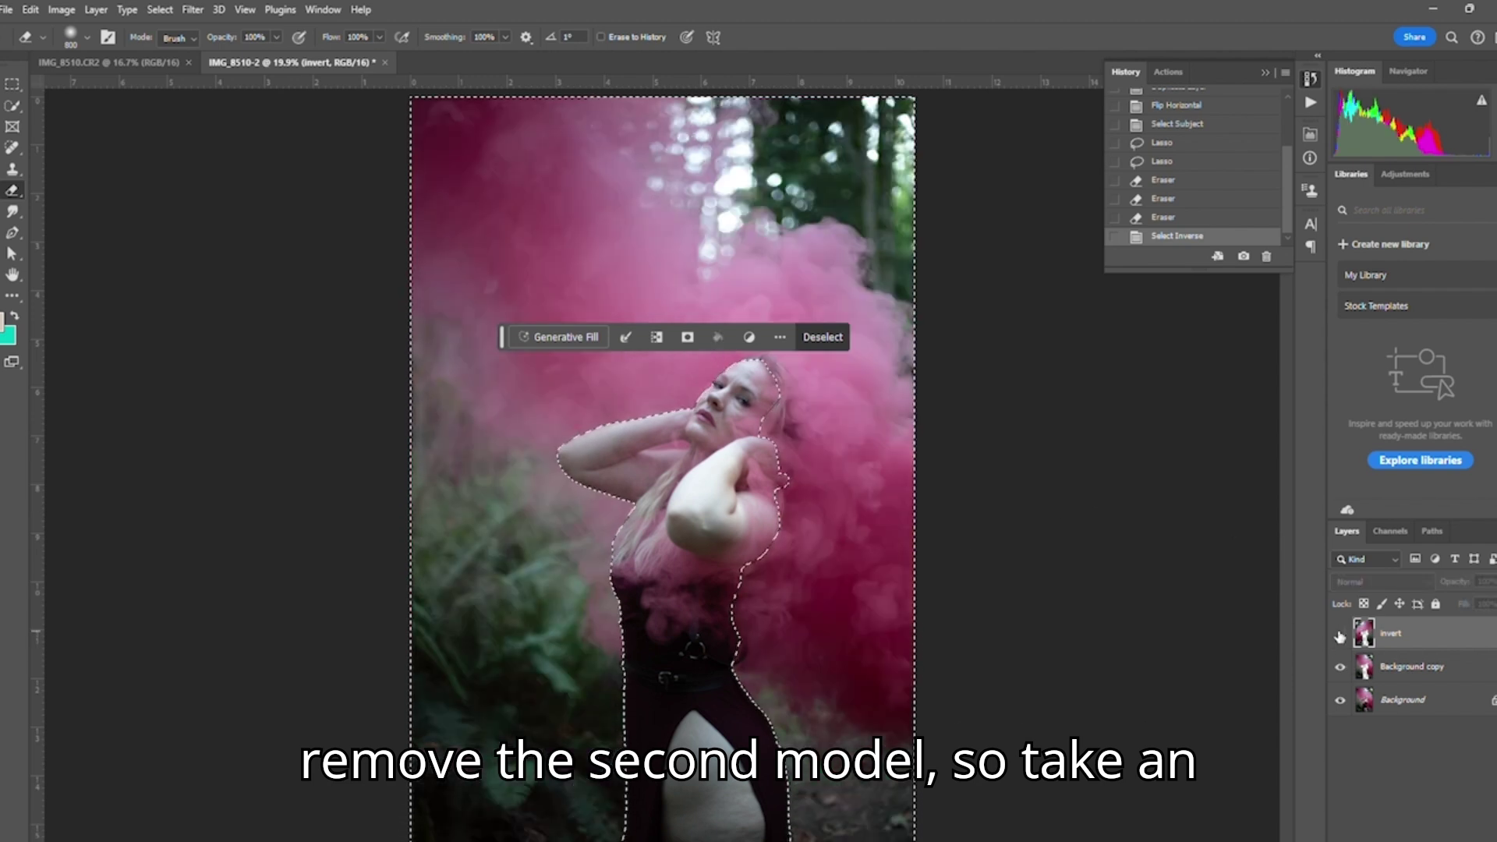
{"action": "left_click", "coordinate": [1340, 636]}
{"action": "left_click", "coordinate": [1340, 634]}
{"action": "left_click", "coordinate": [1340, 634]}
Step: Erase the flipped second model's head, arm, torso and legs outside the woman on the invert layer
{"action": "mouse_move", "coordinate": [577, 367]}
{"action": "left_mouse_down"}
{"action": "mouse_move", "coordinate": [624, 367]}
{"action": "mouse_move", "coordinate": [543, 389]}
{"action": "left_mouse_up"}
{"action": "left_click", "coordinate": [545, 388]}
{"action": "left_click", "coordinate": [600, 404]}
{"action": "left_click", "coordinate": [612, 404]}
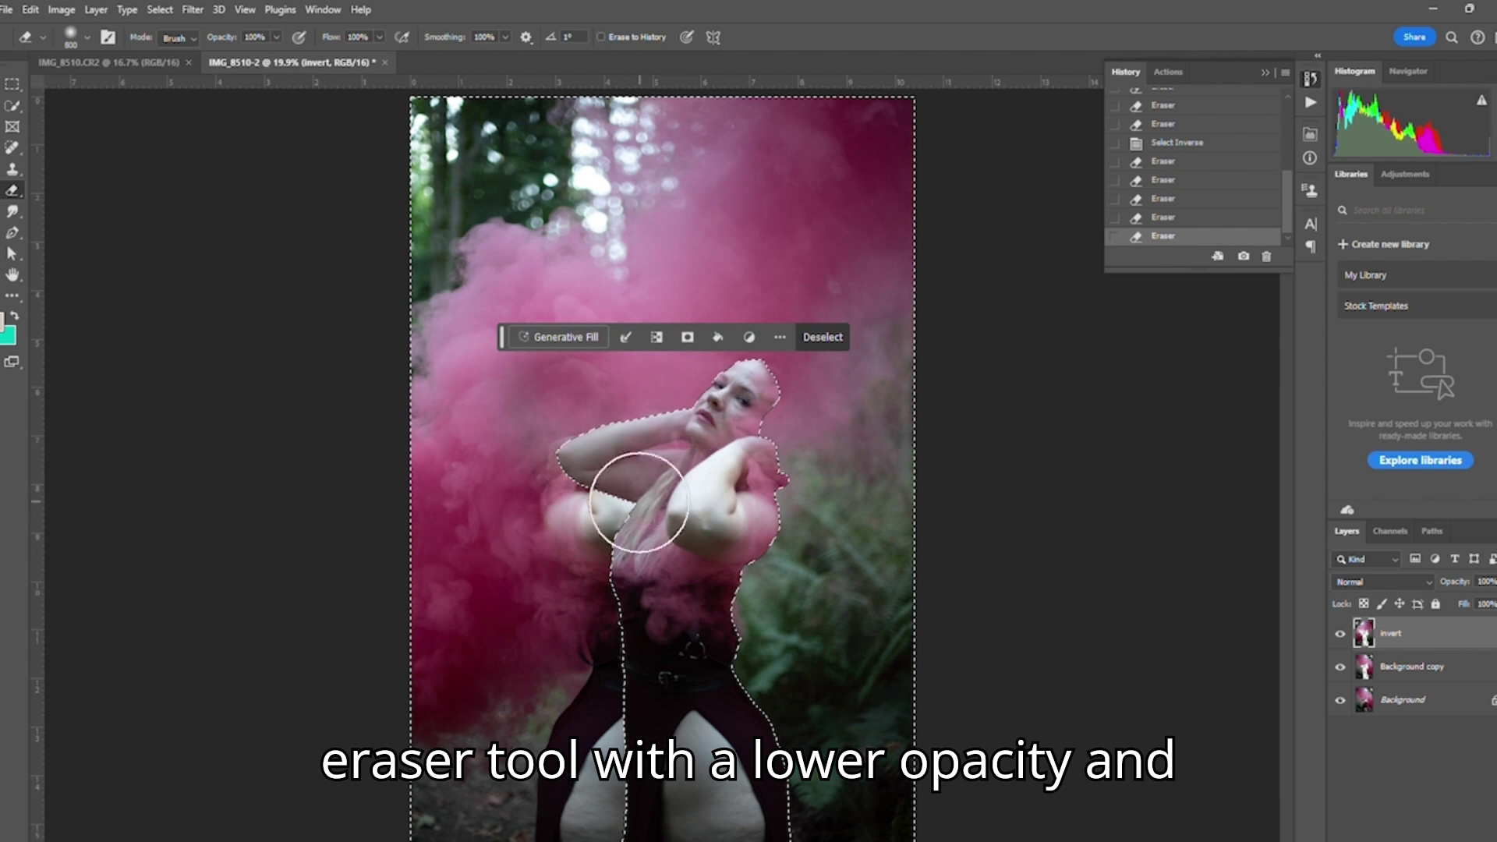
{"action": "left_click_drag", "start_coordinate": [641, 498], "coordinate": [636, 566]}
{"action": "left_click", "coordinate": [641, 631]}
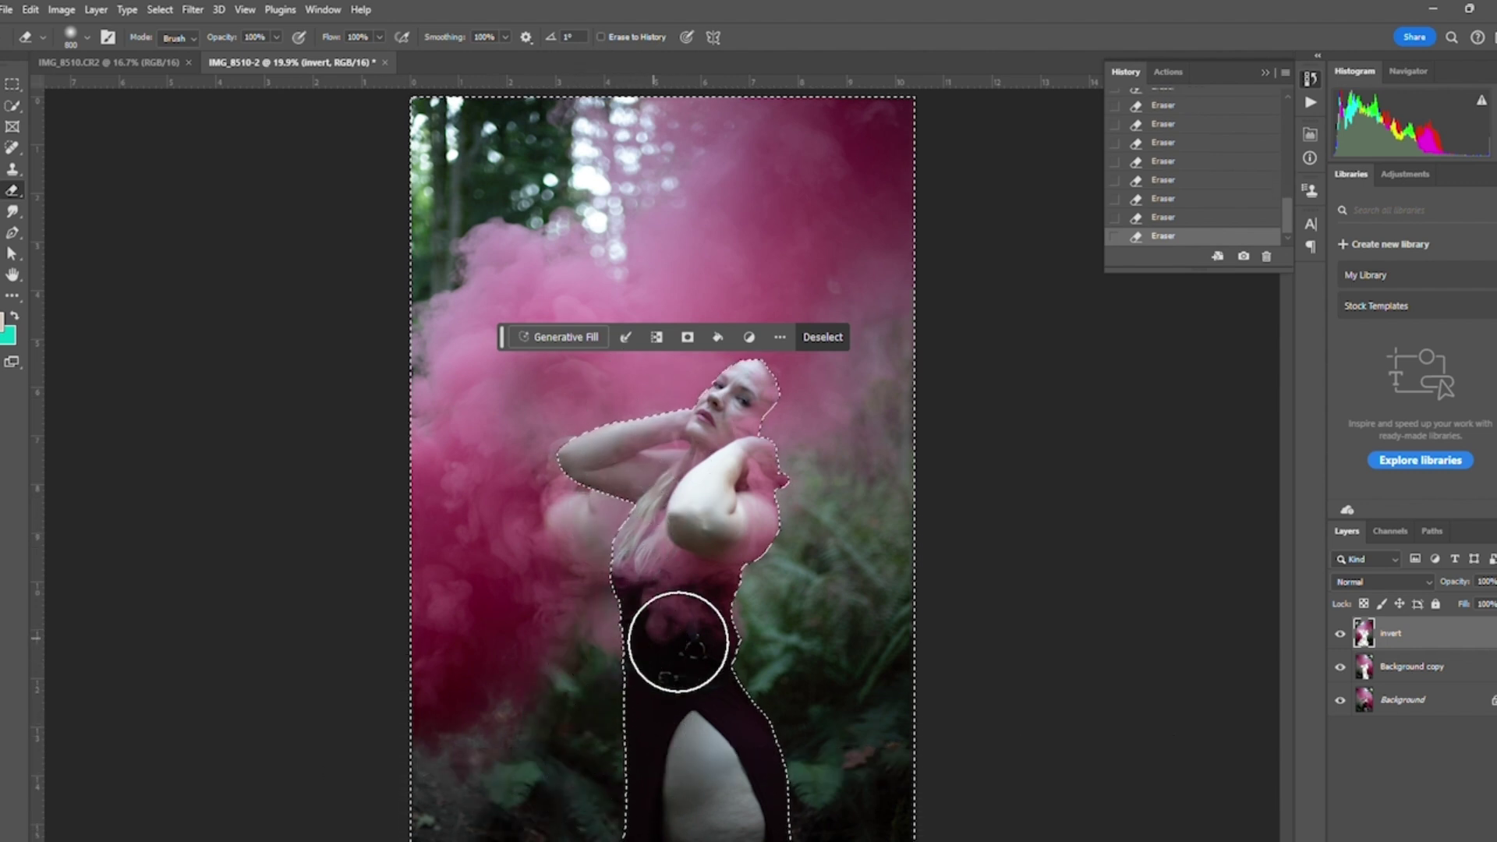
{"action": "left_click", "coordinate": [657, 639]}
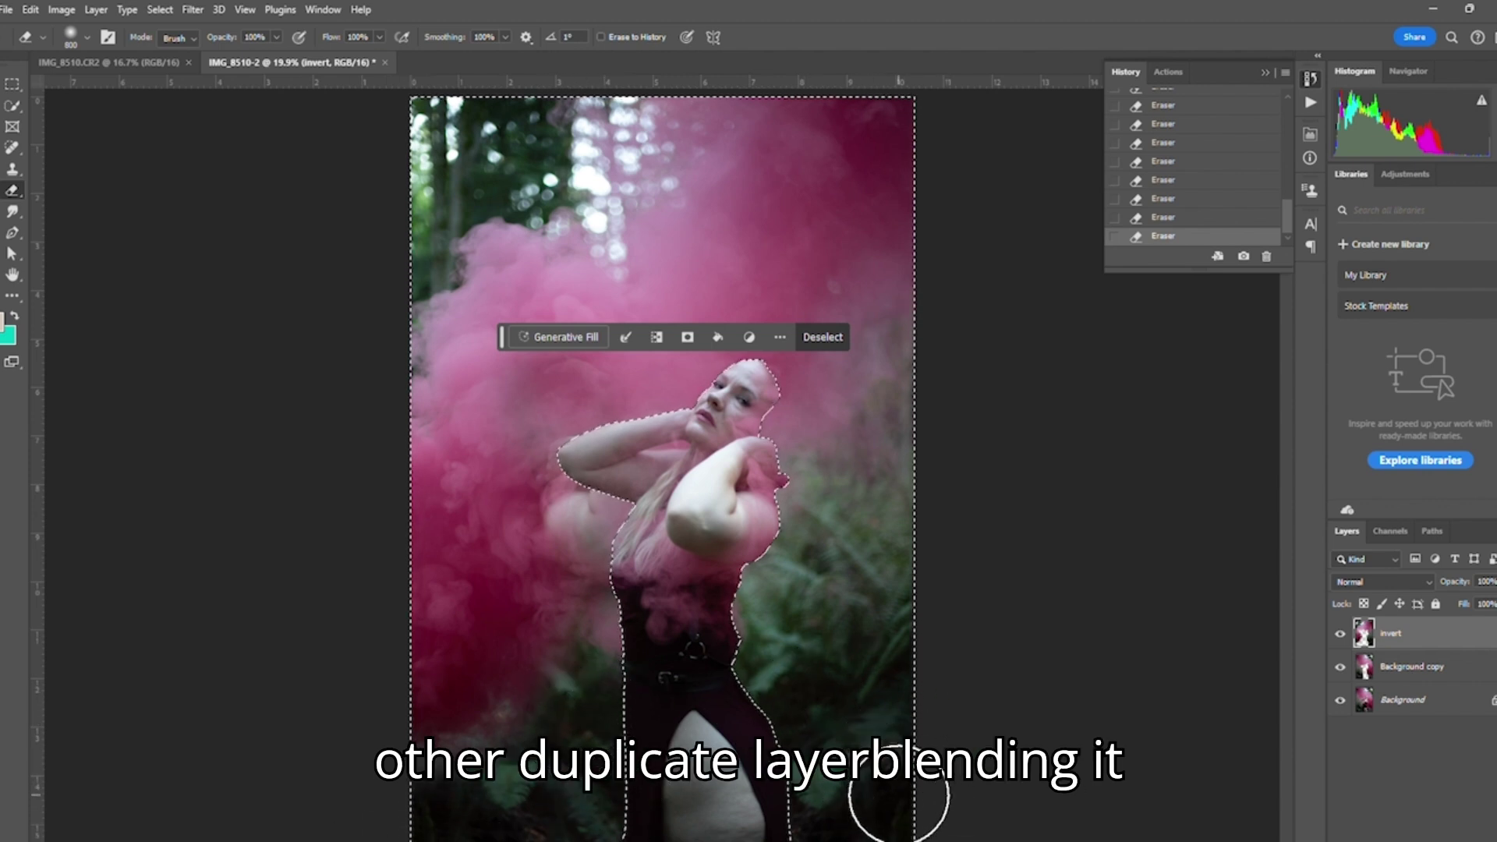
Step: Erase the invert layer on the woman's right-hand side of the image to reveal the smoke beneath, and undo the last strokes over the lower area
{"action": "left_click_drag", "start_coordinate": [931, 564], "coordinate": [786, 591]}
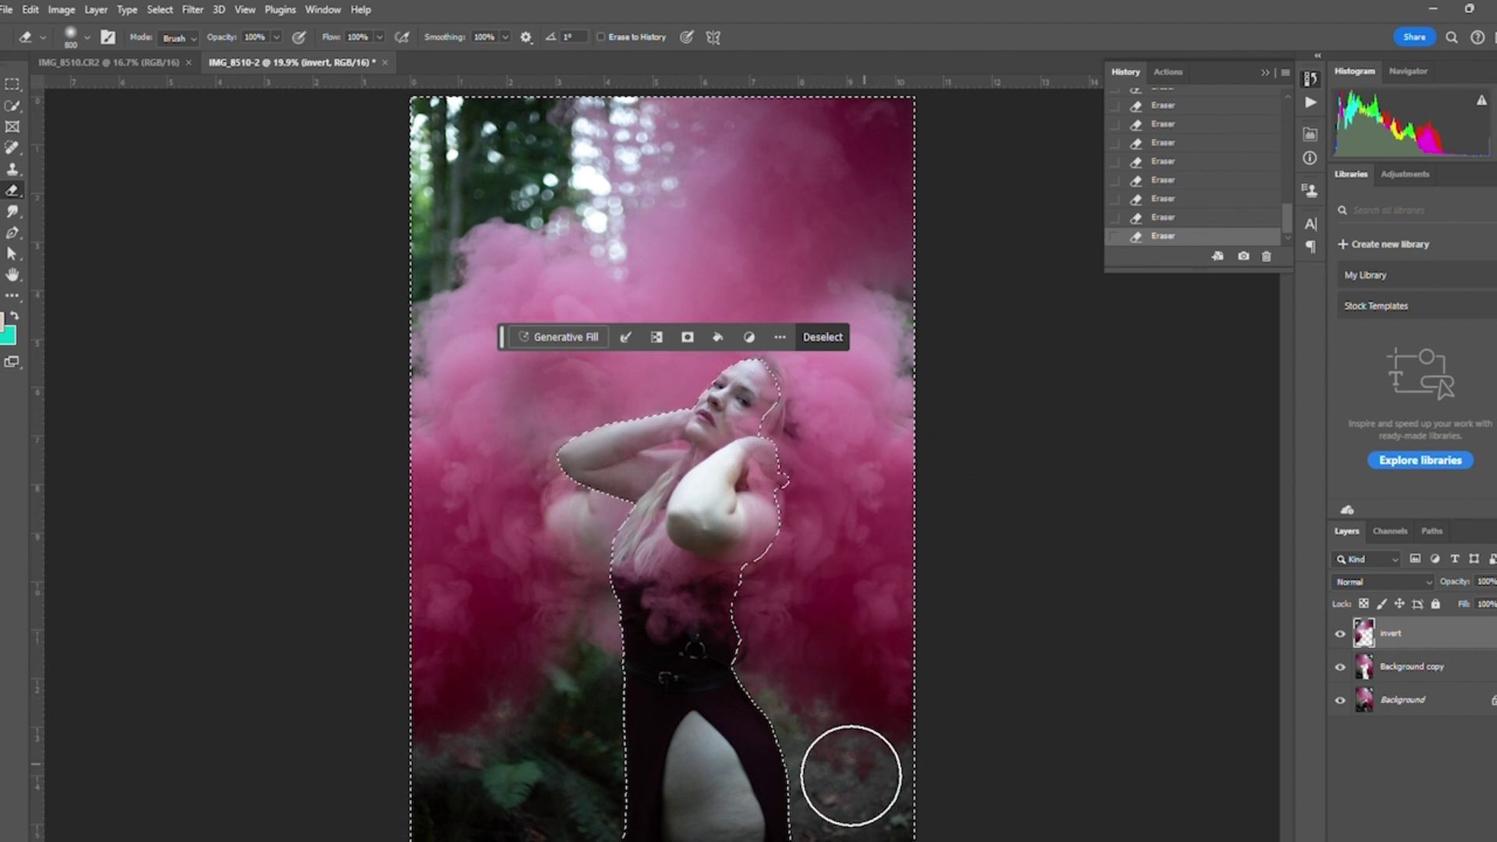
{"action": "key", "text": "ctrl+z"}
{"action": "key", "text": "ctrl+z"}
{"action": "key", "text": "ctrl+z"}
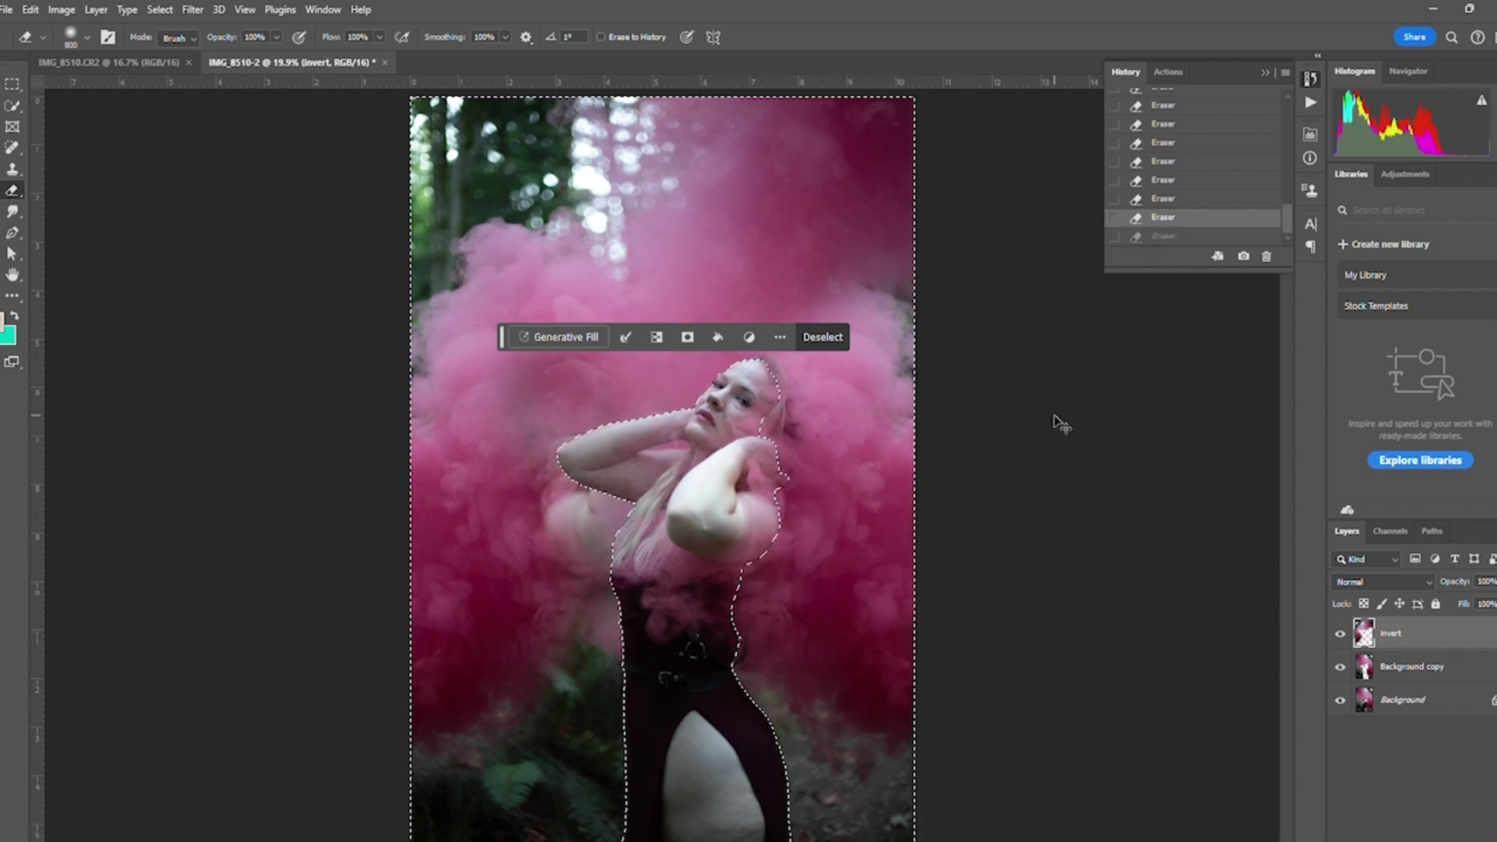
{"action": "key", "text": "ctrl+z"}
{"action": "key", "text": "ctrl+z"}
{"action": "key", "text": "ctrl+z"}
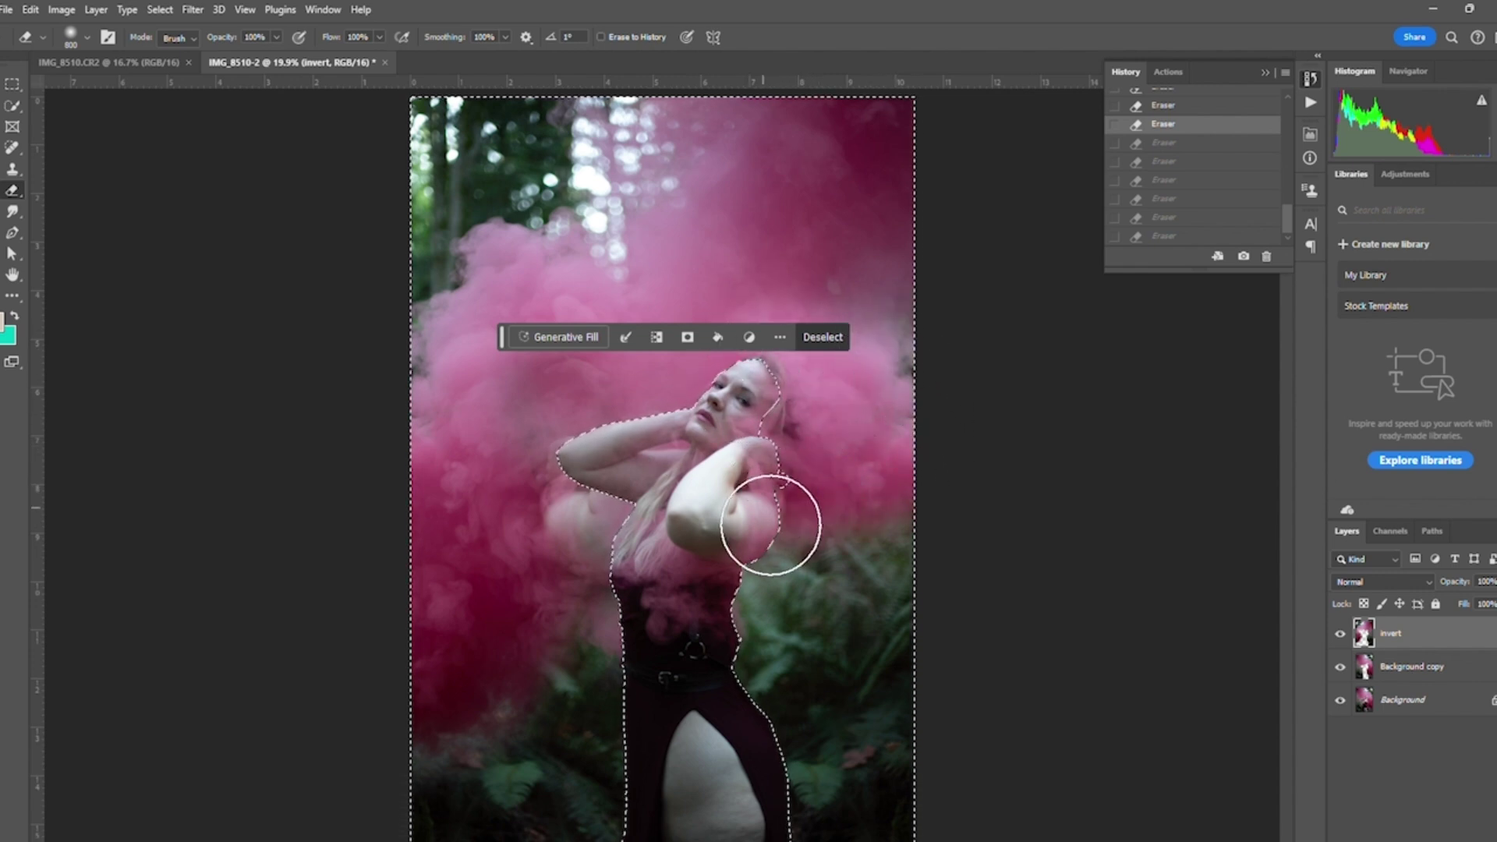
Step: Extend the revealed smoke down the right side of the image on the invert layer, keeping the ferns at the bottom
{"action": "key", "text": "ctrl+shift+z"}
{"action": "key", "text": "ctrl+shift+z"}
{"action": "key", "text": "ctrl+shift+z"}
{"action": "key", "text": "ctrl+shift+z"}
{"action": "key", "text": "ctrl+shift+z"}
{"action": "key", "text": "ctrl+shift+z"}
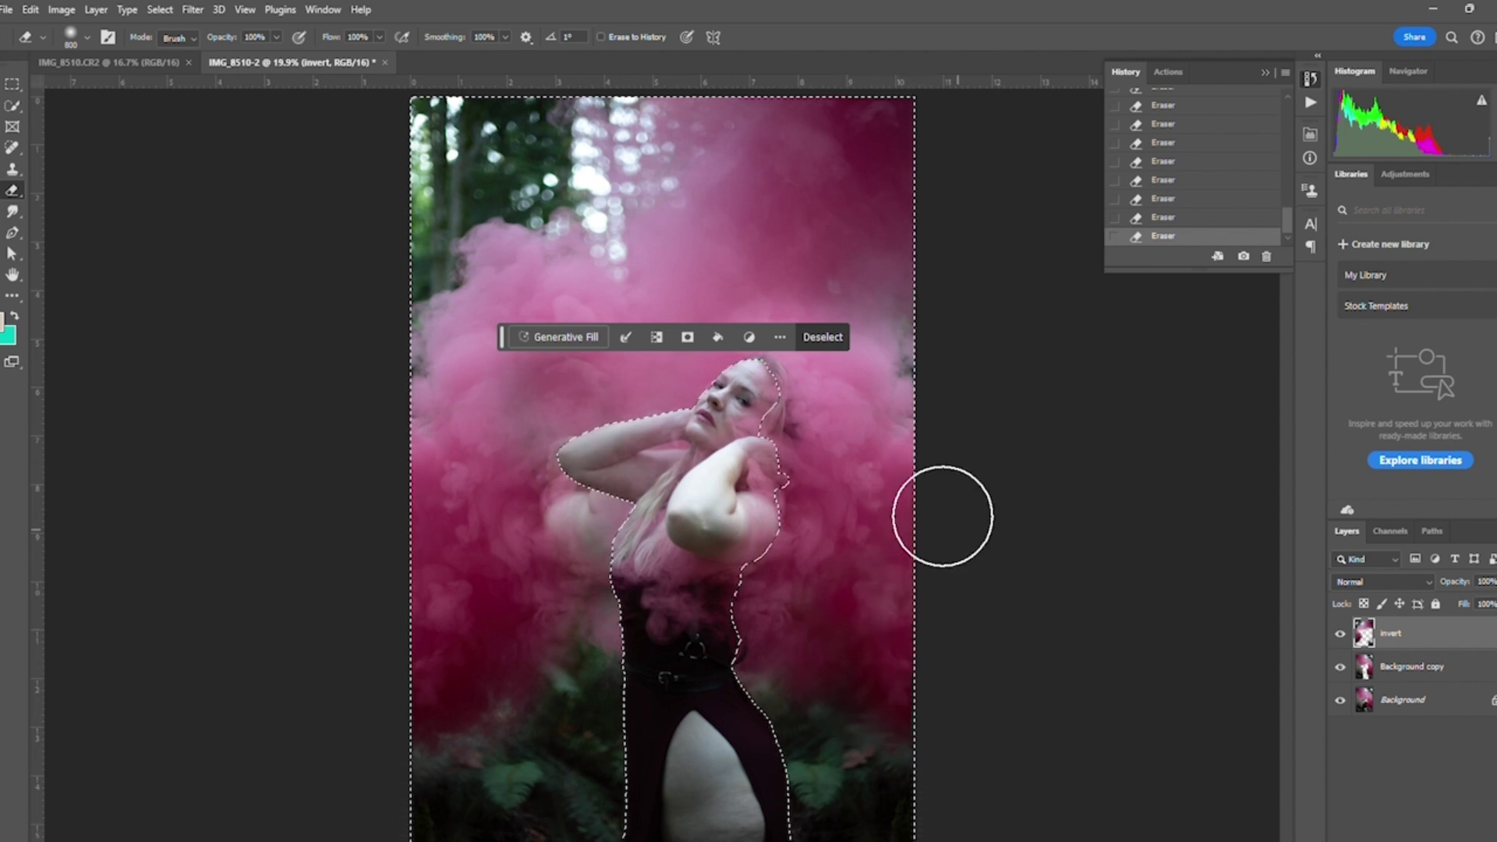
Step: Choose the Patch tool for the healing slot and remove the current selection
{"action": "left_click", "coordinate": [12, 148]}
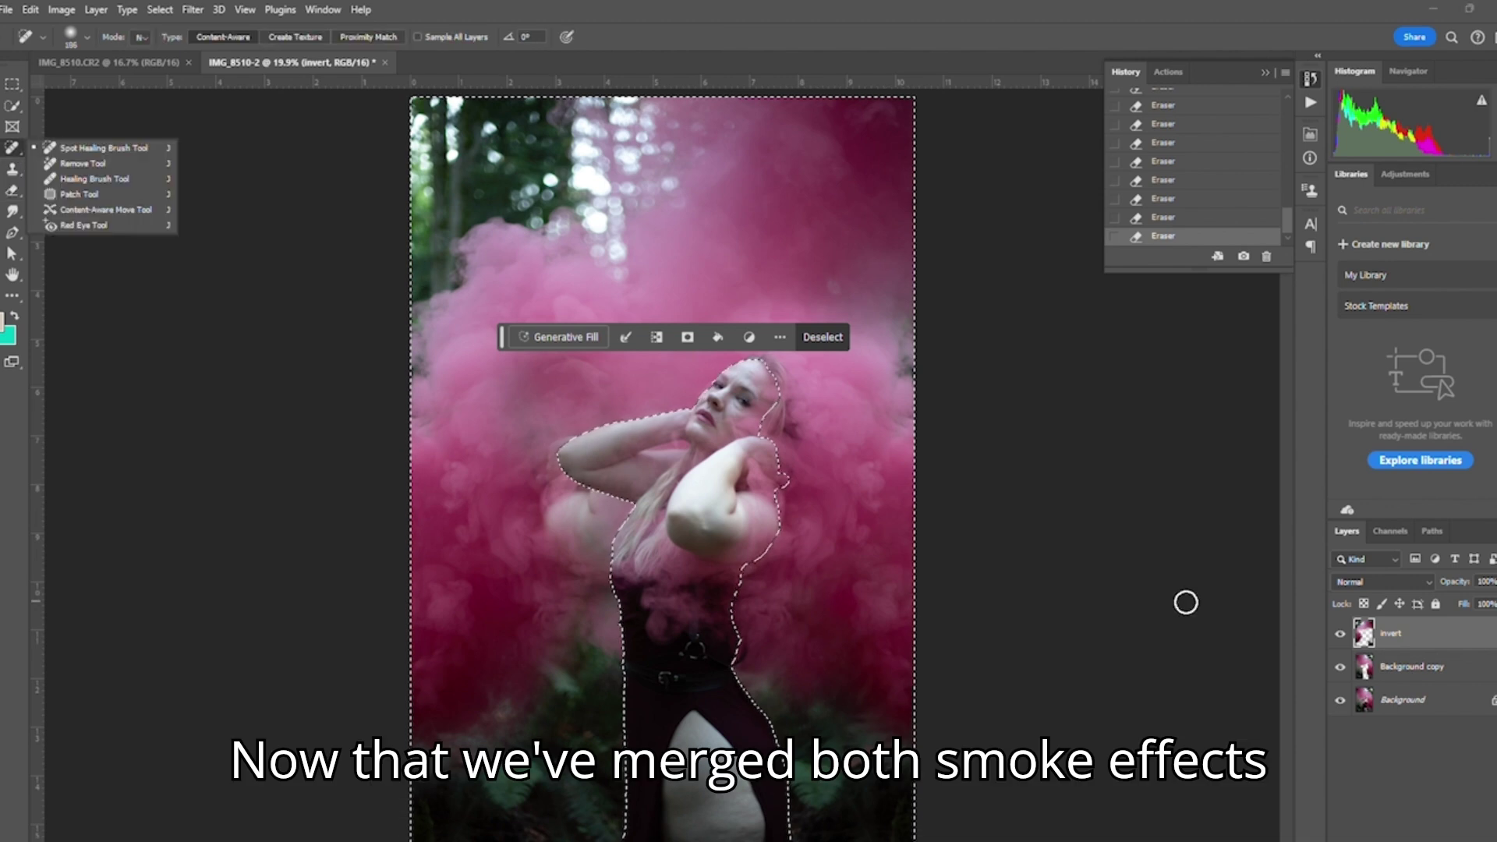
{"action": "left_click", "coordinate": [78, 194]}
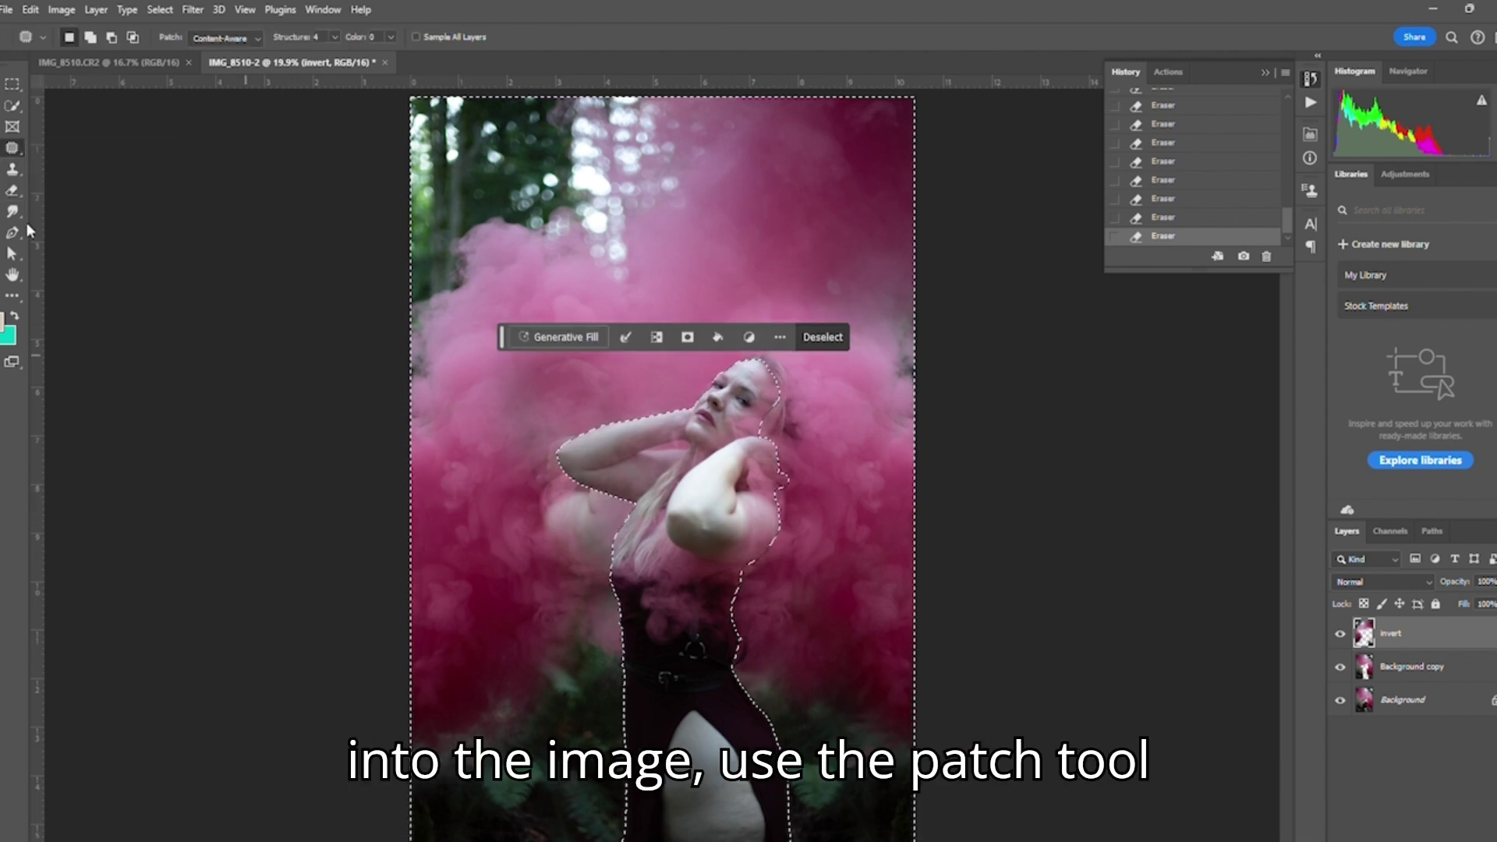
{"action": "left_click", "coordinate": [2, 105]}
{"action": "right_click", "coordinate": [532, 501]}
{"action": "left_click", "coordinate": [560, 509]}
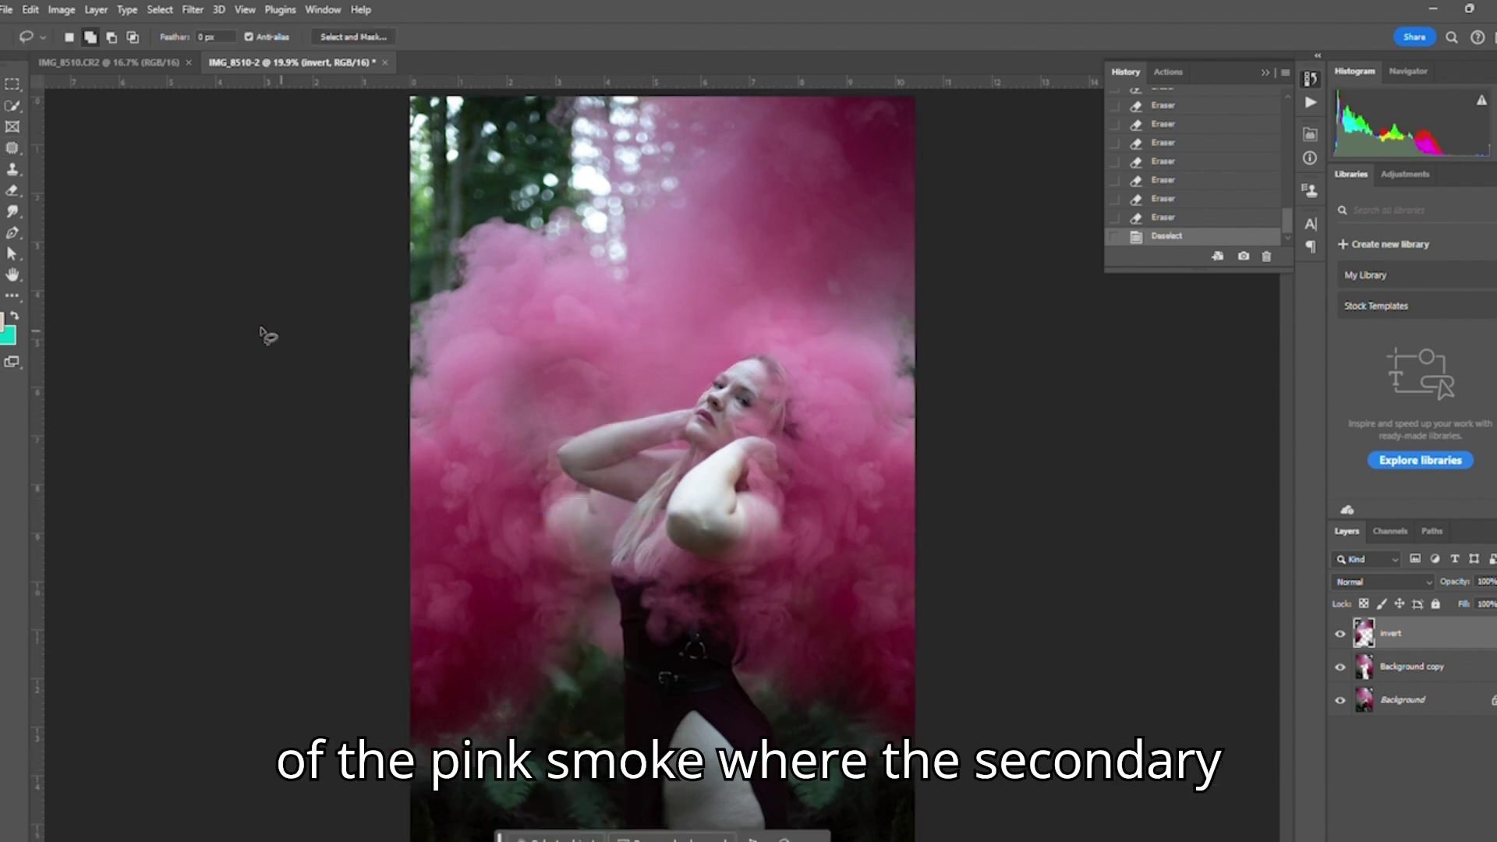
Step: Patch the pale remnant of the second model beneath the woman's raised arm with nearby pink smoke, undoing unwanted patches
{"action": "left_click", "coordinate": [7, 150]}
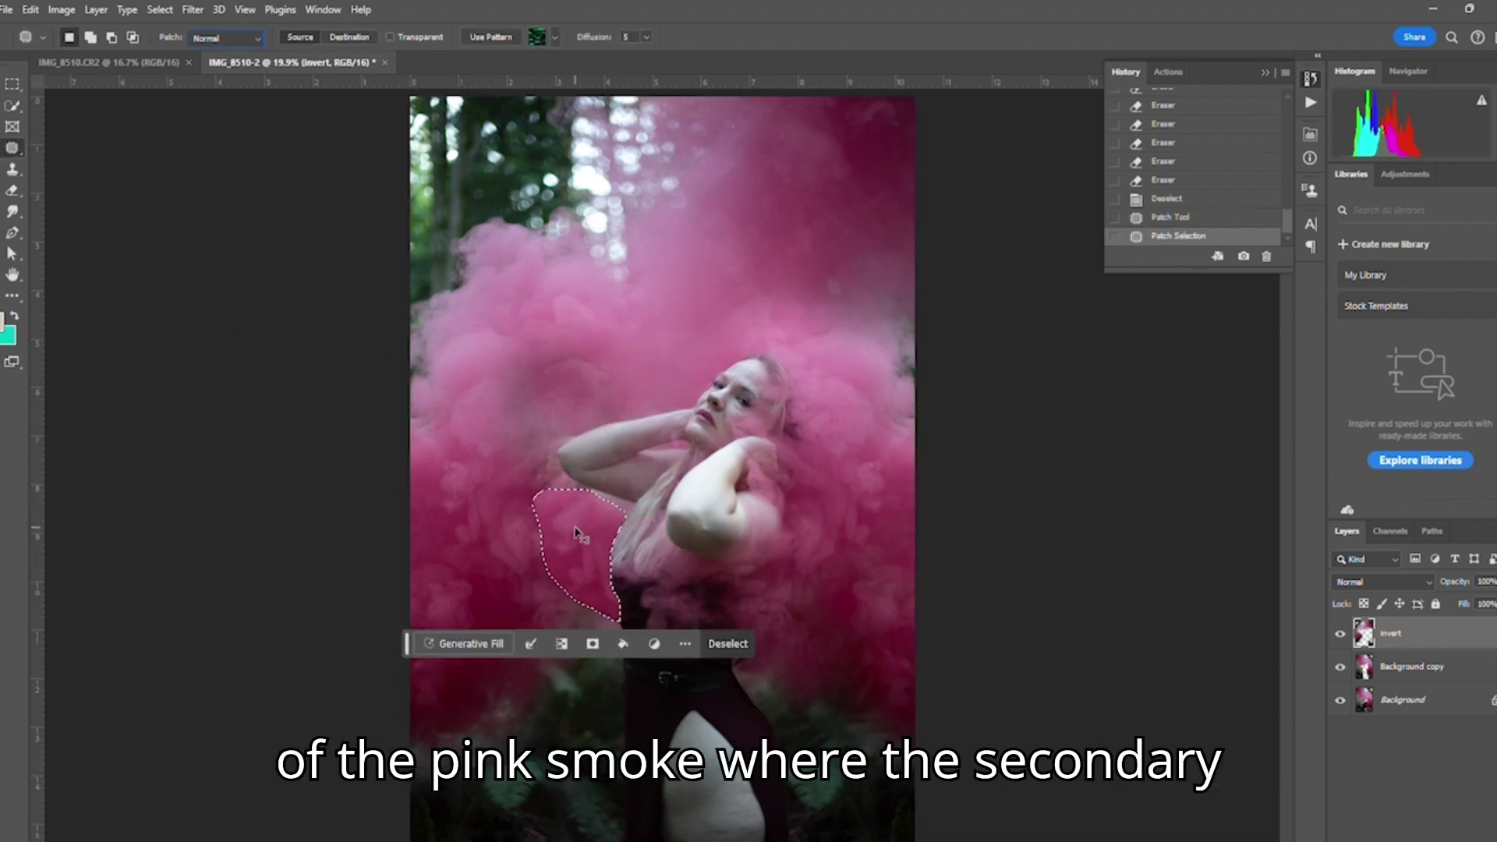
{"action": "key", "text": "ctrl+z"}
{"action": "left_click_drag", "start_coordinate": [580, 524], "coordinate": [448, 402]}
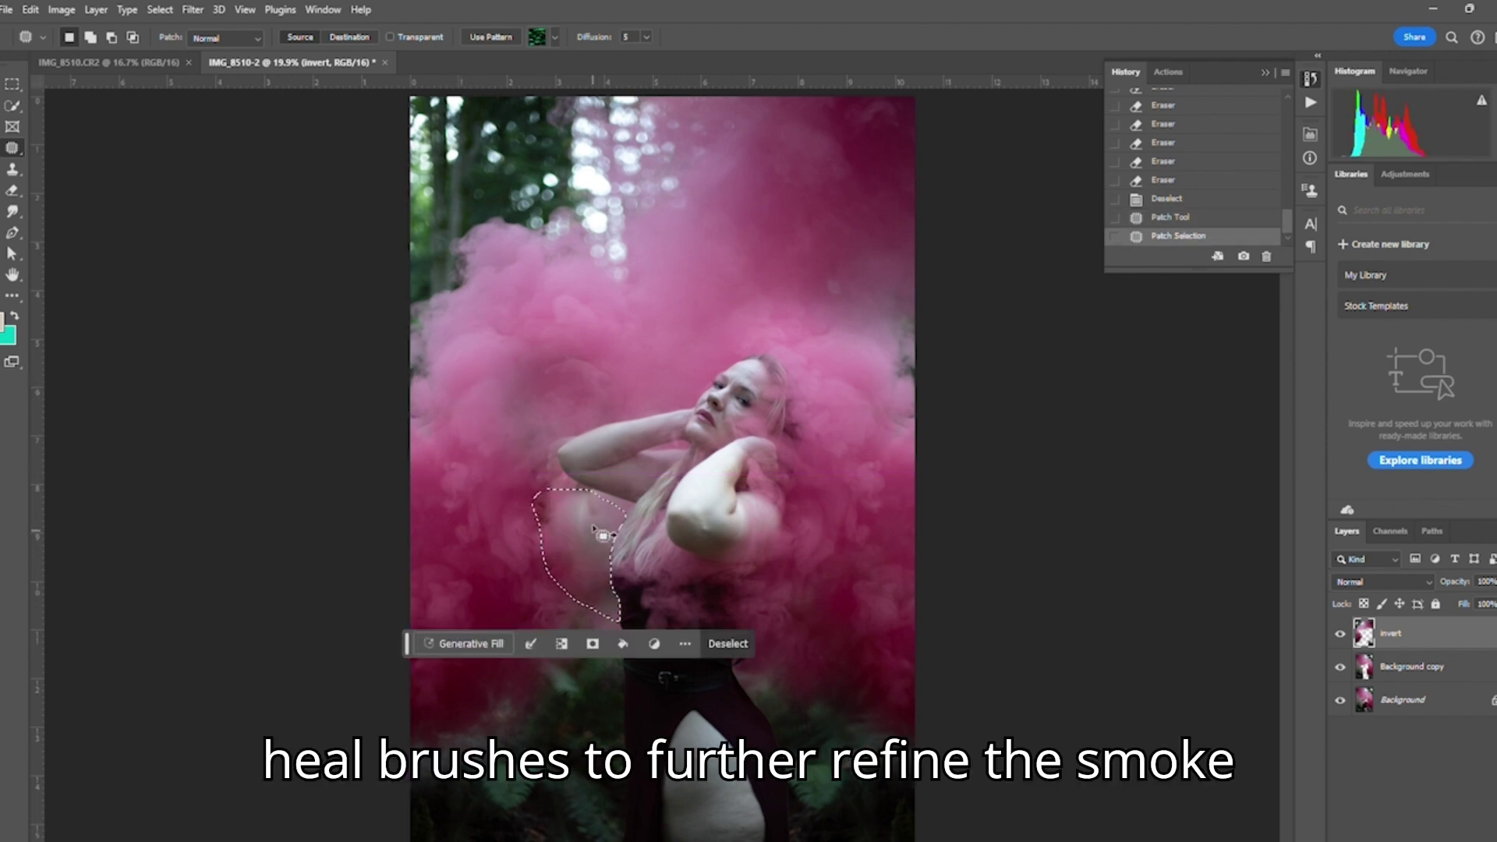
{"action": "left_click_drag", "start_coordinate": [578, 522], "coordinate": [448, 546]}
{"action": "key", "text": "ctrl+z"}
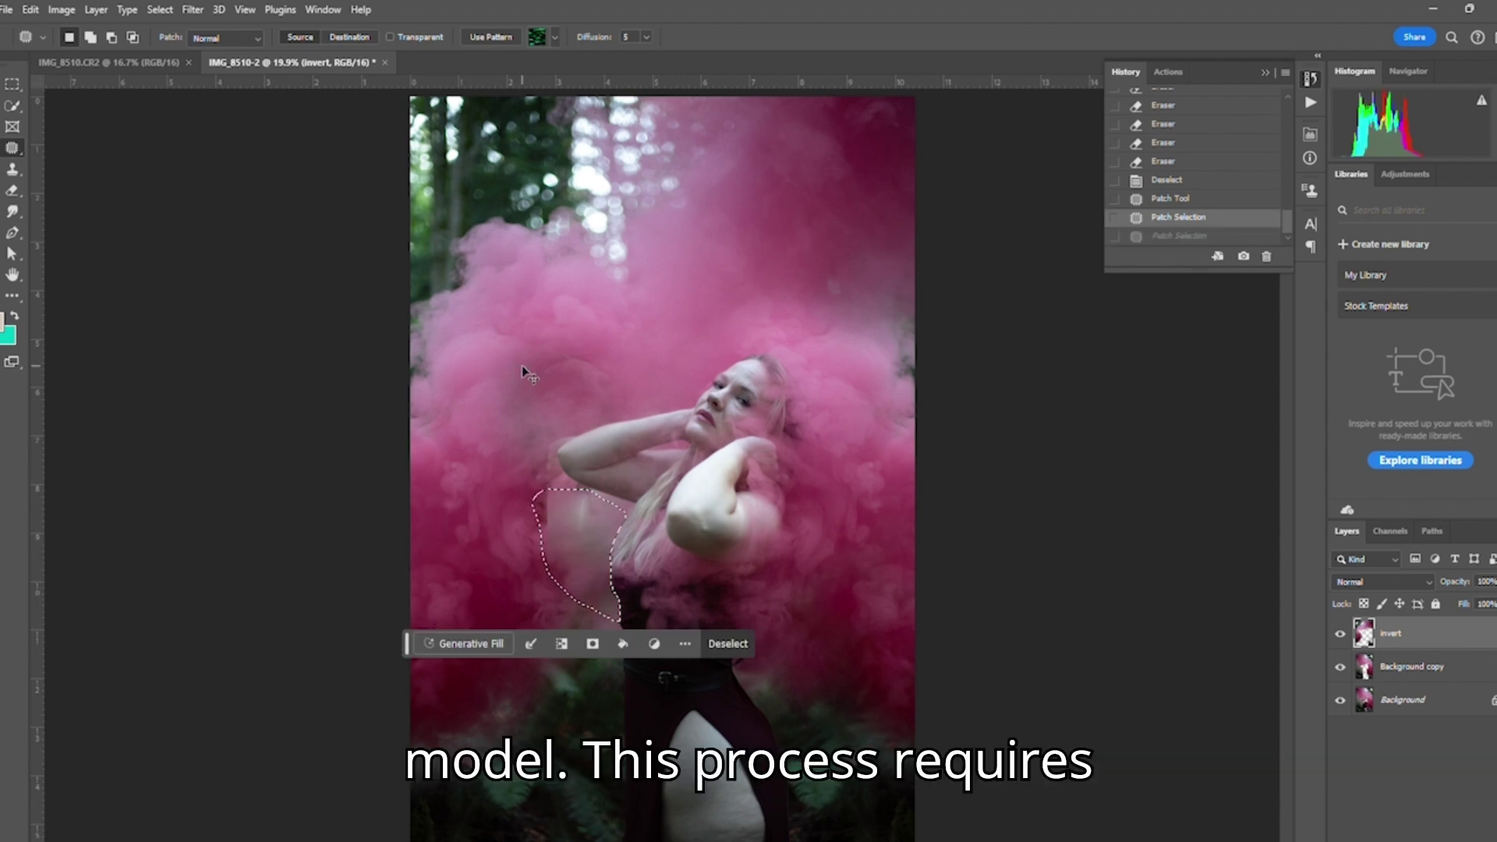
{"action": "left_click_drag", "start_coordinate": [580, 552], "coordinate": [503, 549]}
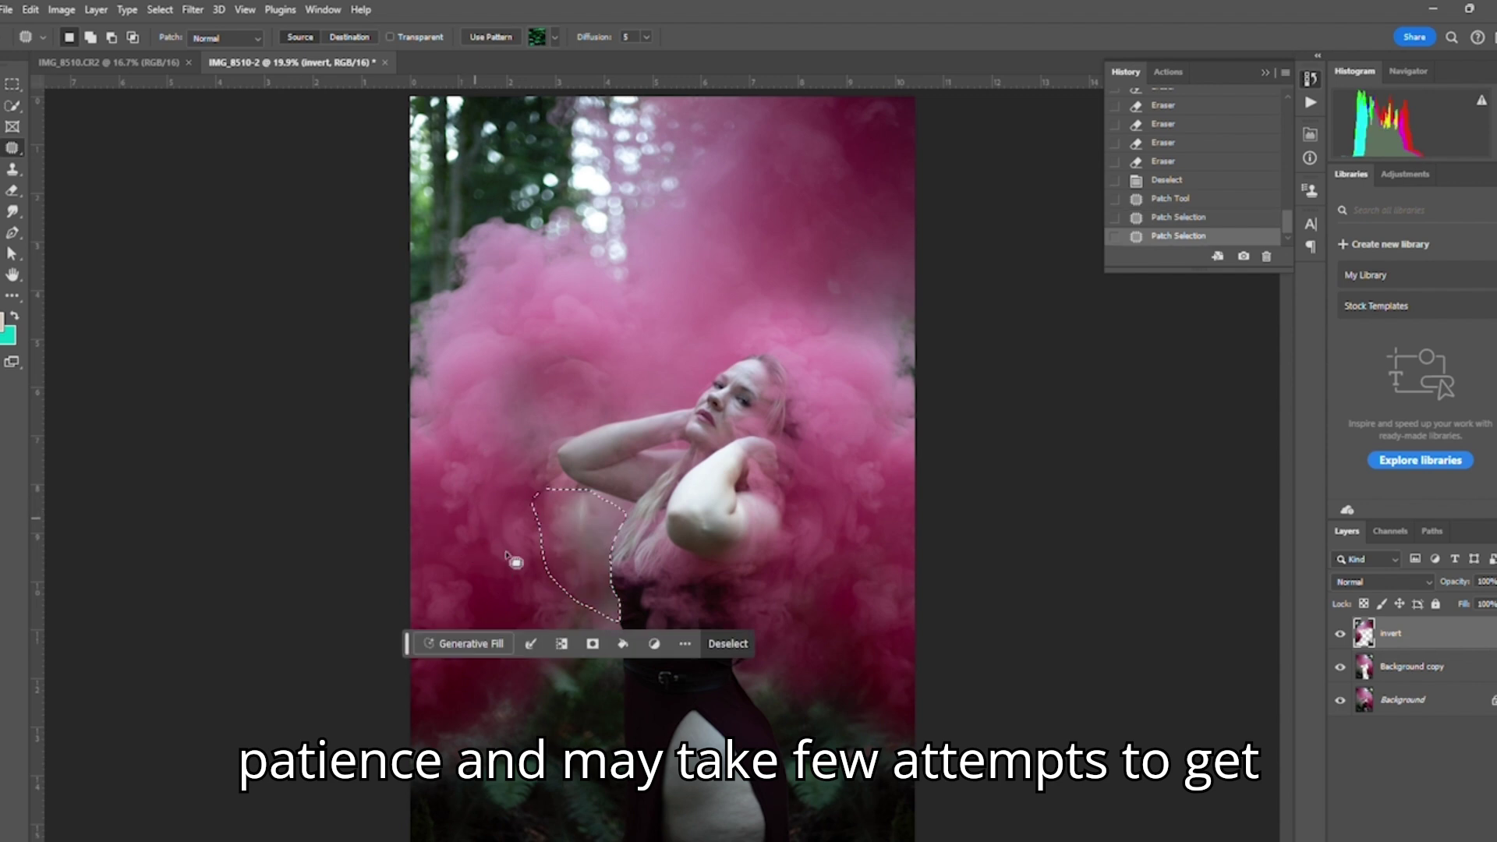
Step: Deselect the patched area beneath the raised arm and leave the Patch tool
{"action": "right_click", "coordinate": [569, 509]}
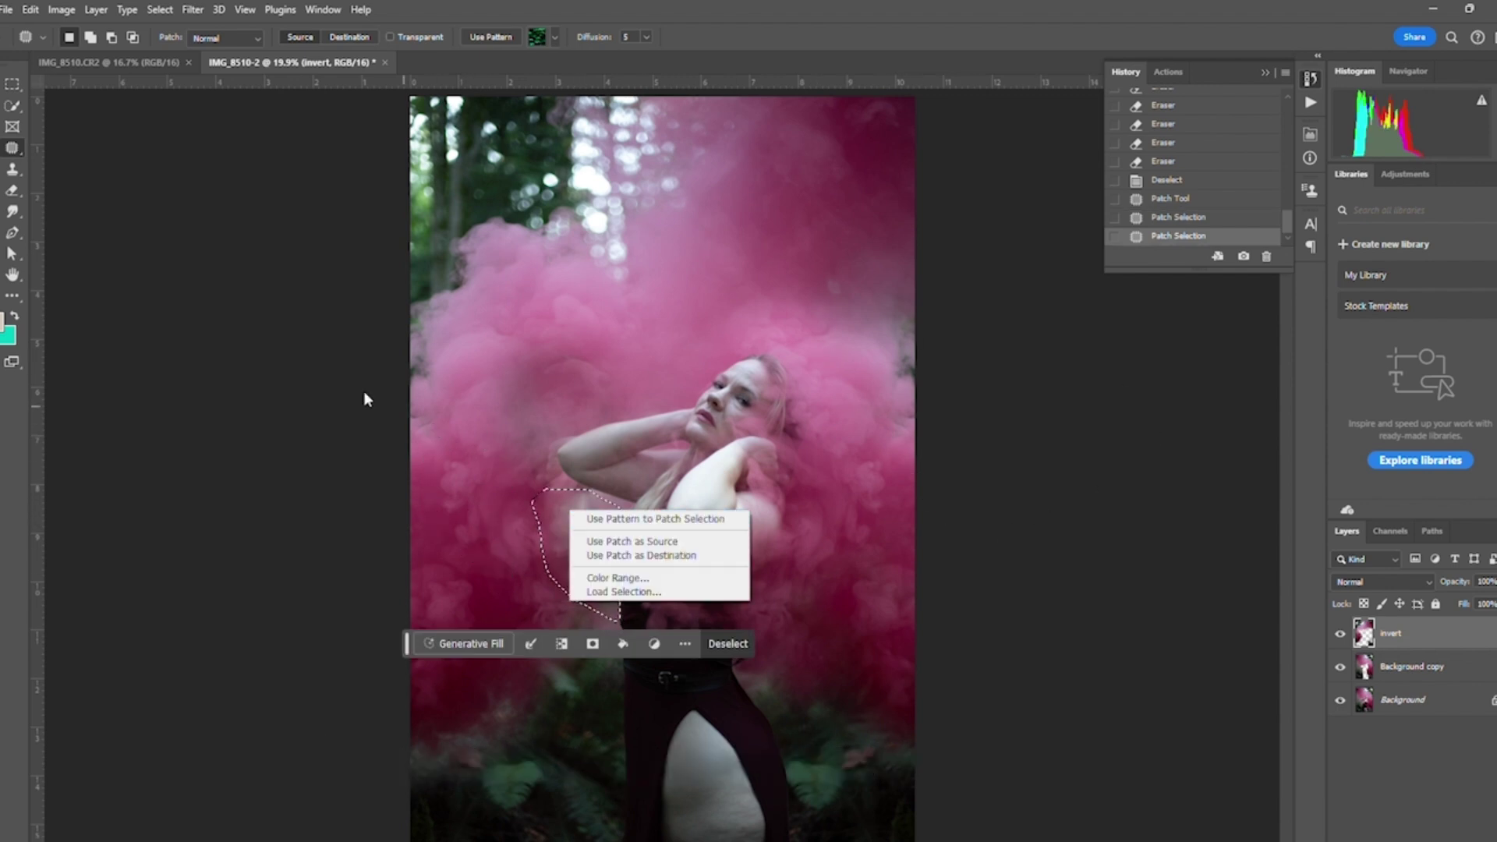
{"action": "left_click", "coordinate": [12, 106]}
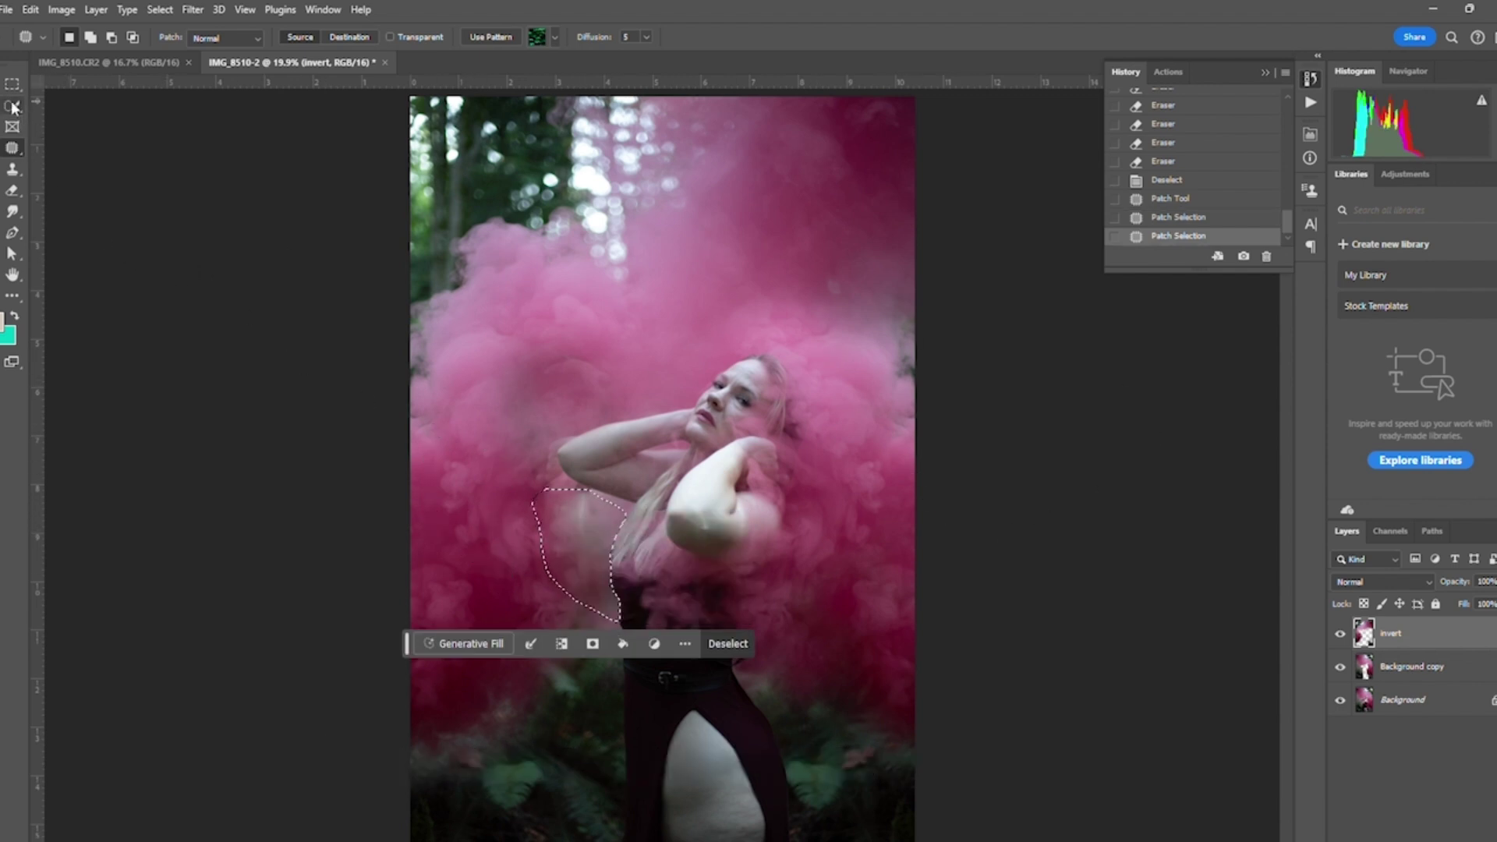
{"action": "left_click", "coordinate": [12, 106]}
{"action": "right_click", "coordinate": [582, 565]}
{"action": "left_click", "coordinate": [663, 571]}
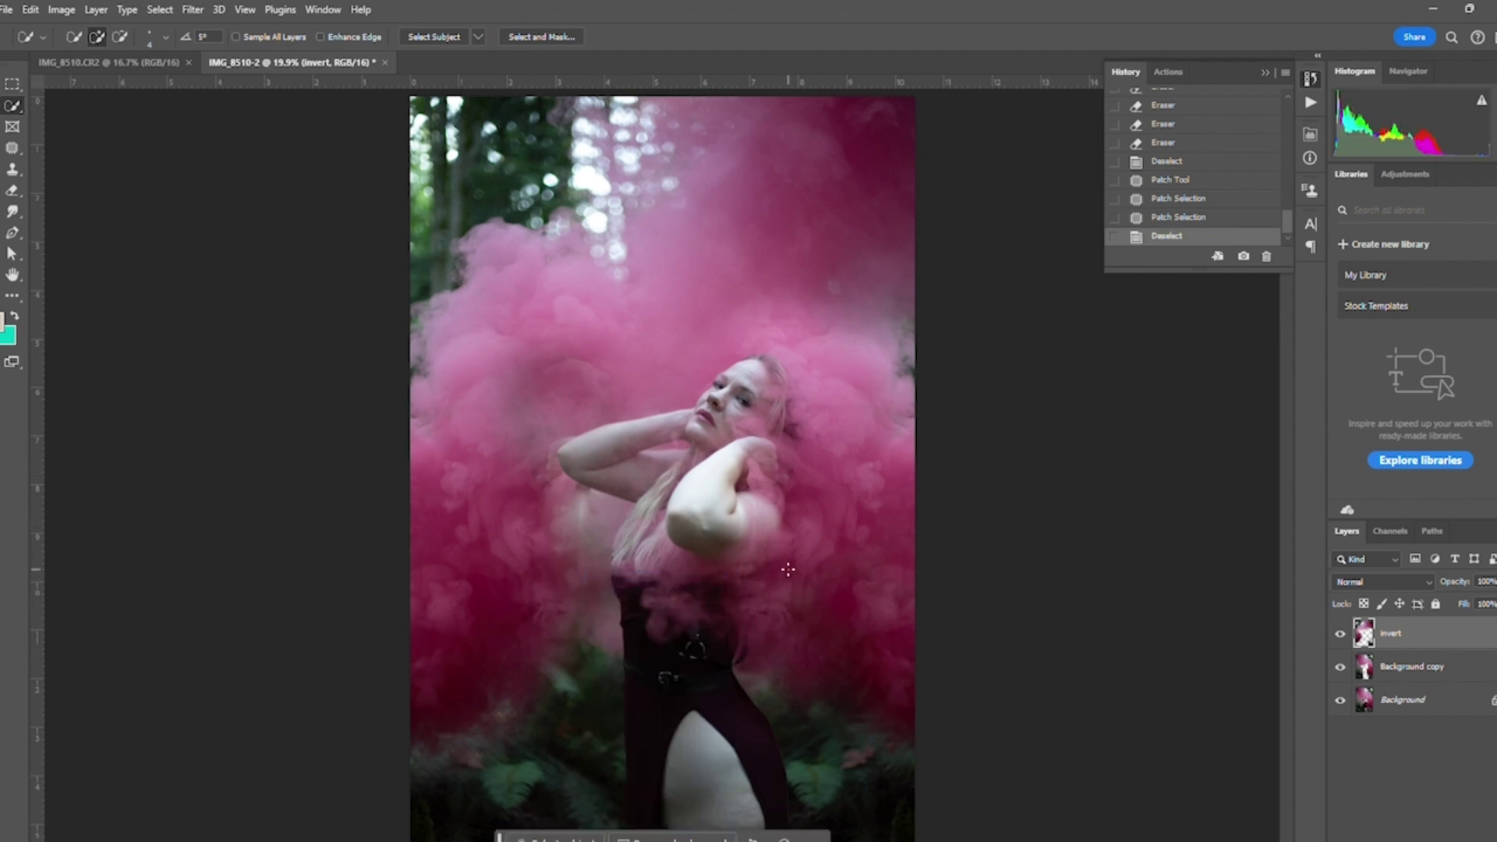
Step: Choose the Clone Stamp tool and try stamping the pink smoke with a 1102 px brush
{"action": "left_click", "coordinate": [13, 170]}
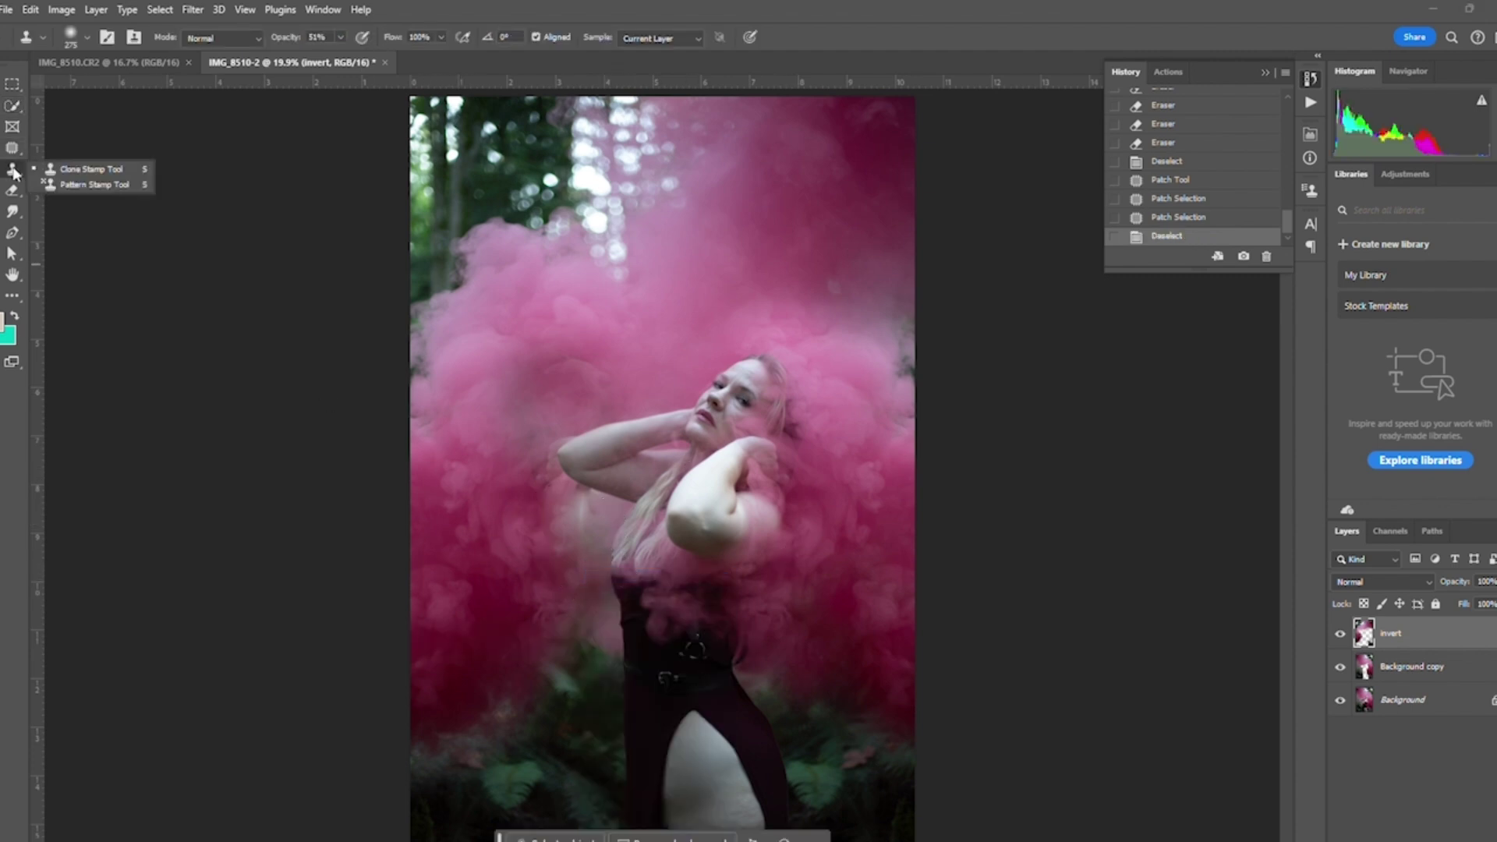
{"action": "left_click", "coordinate": [67, 166]}
{"action": "right_click", "coordinate": [717, 303]}
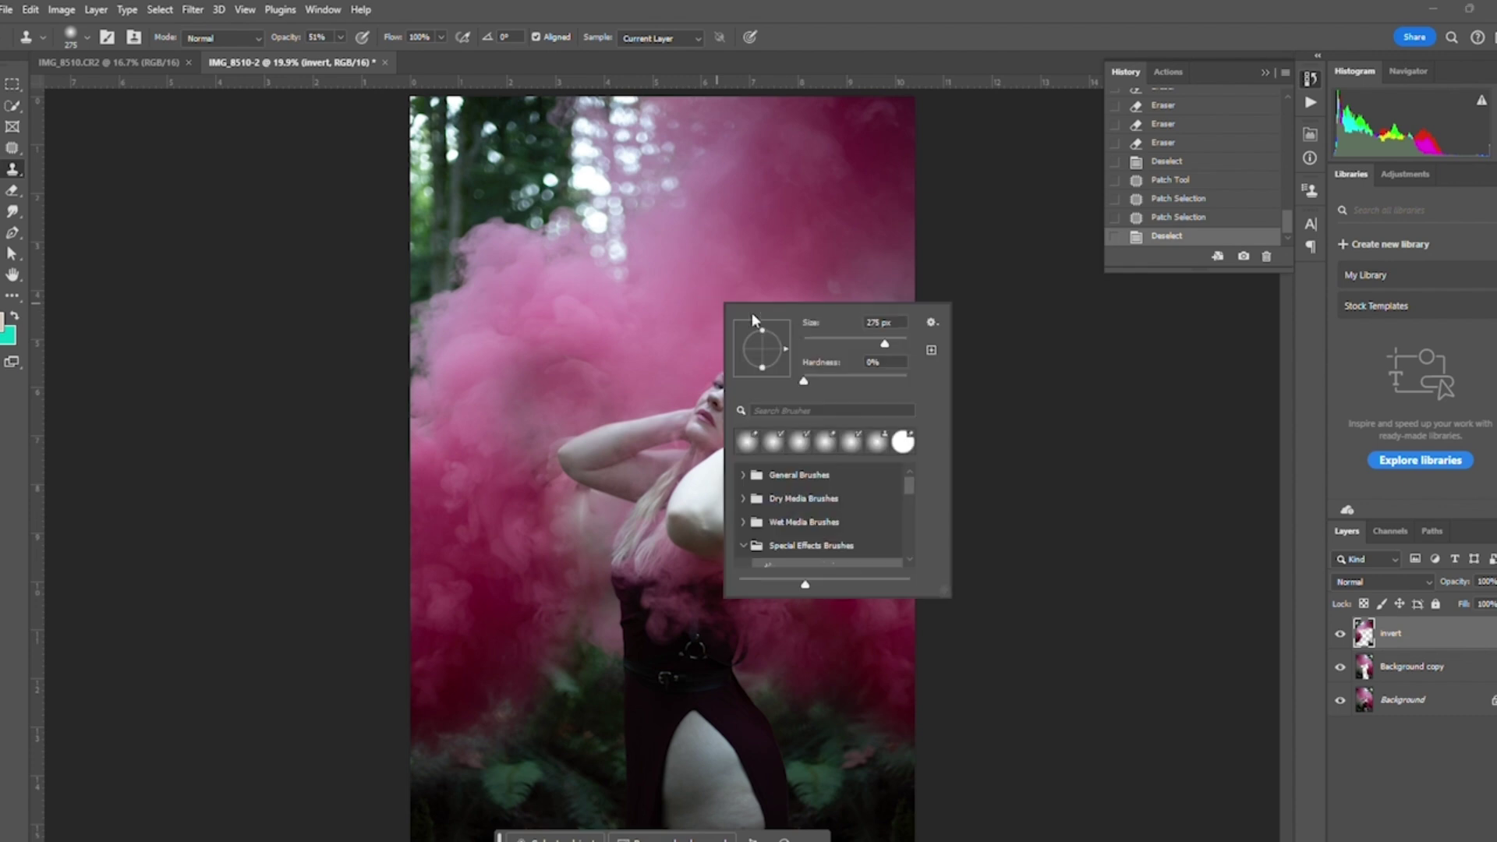
{"action": "left_click", "coordinate": [897, 343]}
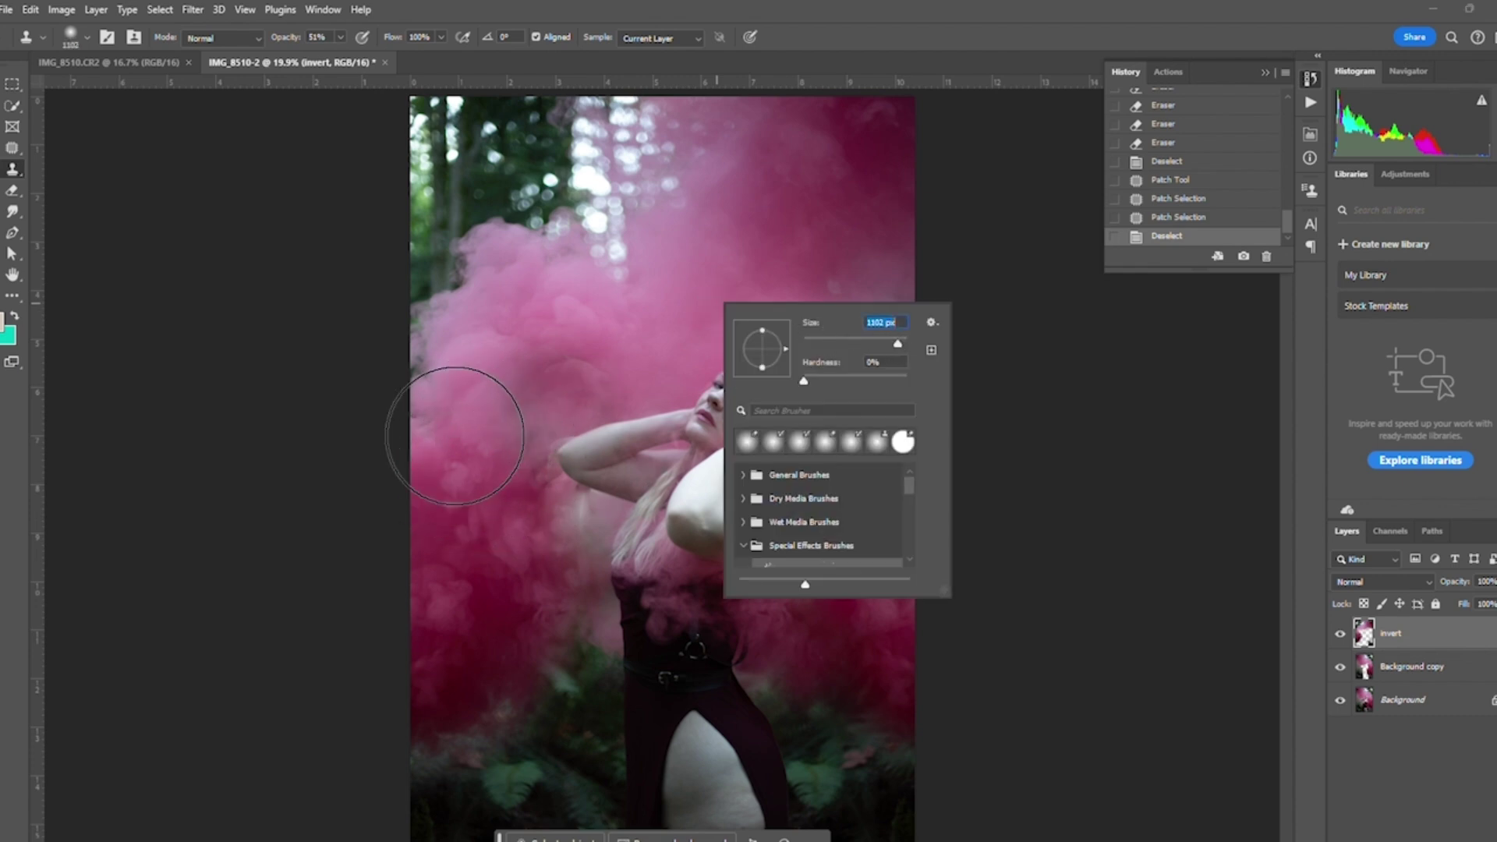
{"action": "left_click", "coordinate": [505, 526]}
{"action": "left_click", "coordinate": [507, 526]}
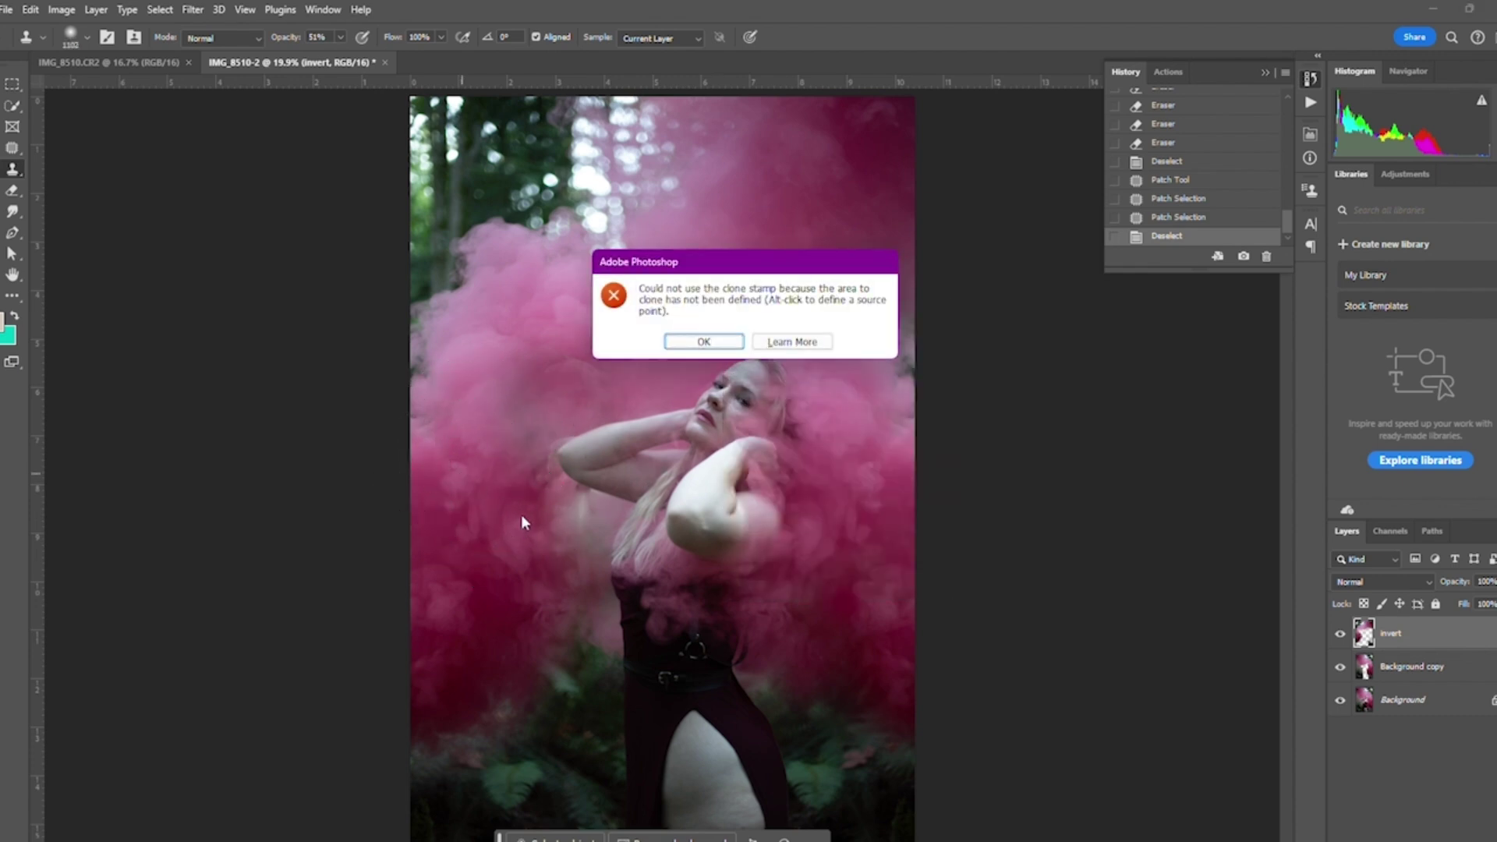
{"action": "left_click", "coordinate": [729, 343]}
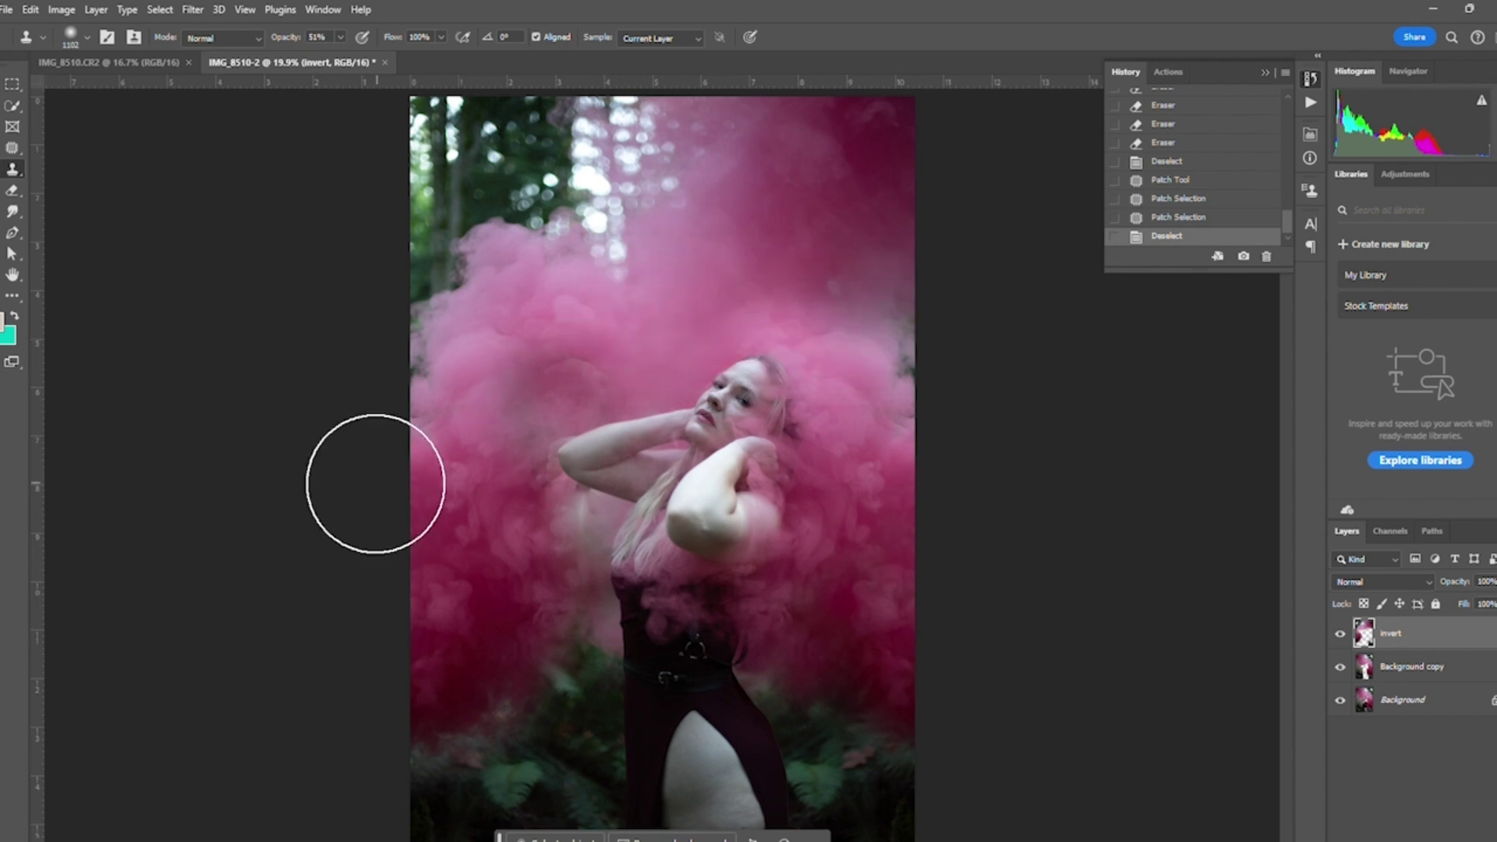
Step: Set the Clone Stamp brush to 448 px and clone sampled pink smoke over the pale area beneath the raised arm
{"action": "right_click", "coordinate": [495, 515]}
{"action": "left_click_drag", "start_coordinate": [632, 552], "coordinate": [645, 551]}
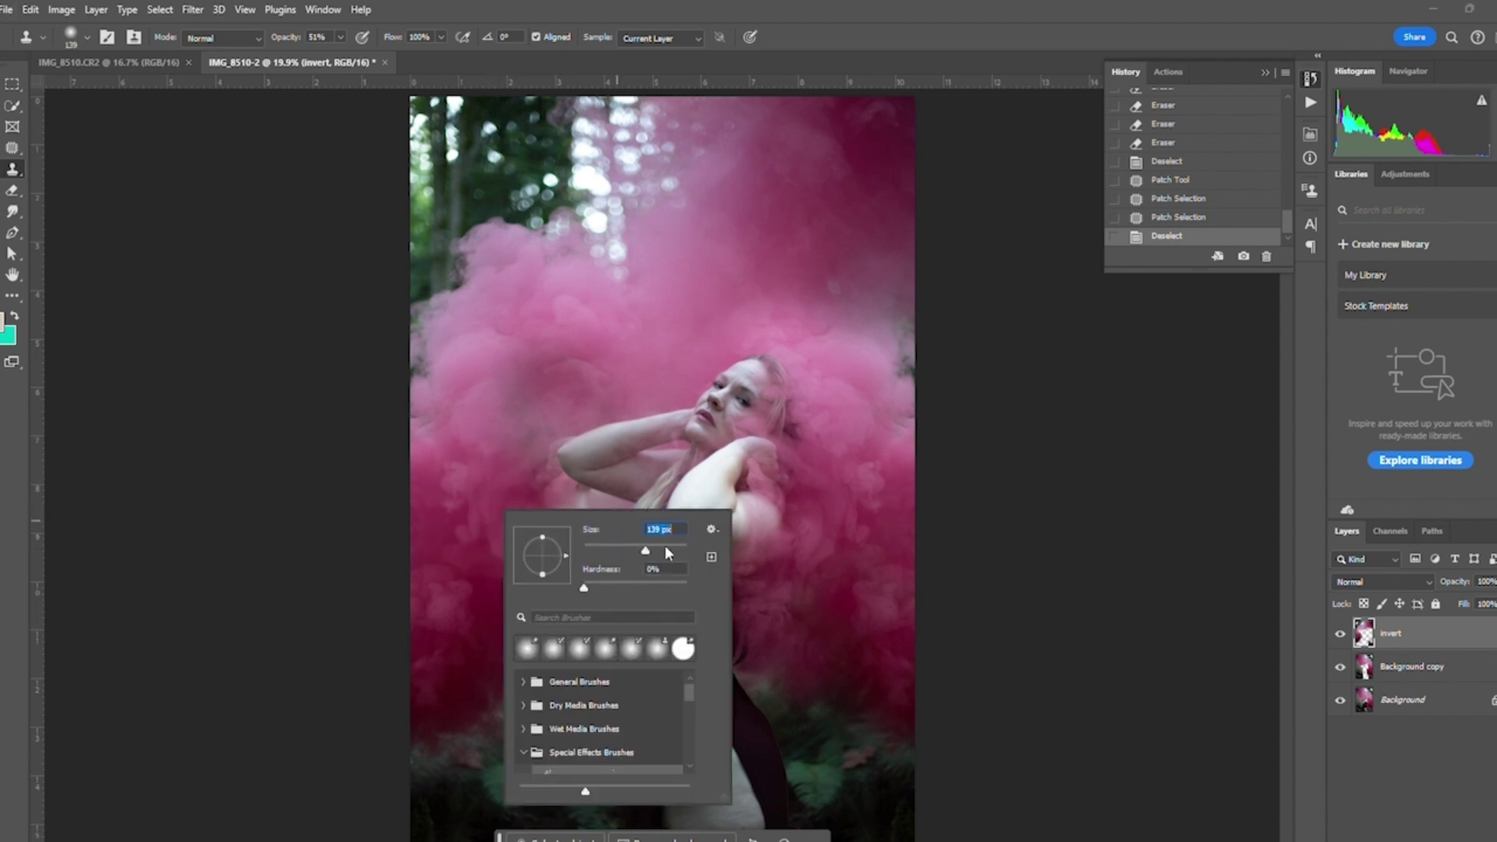
{"action": "type", "text": "448"}
{"action": "key", "text": "Return"}
{"action": "left_click", "coordinate": [455, 489], "text": "alt"}
{"action": "left_click_drag", "start_coordinate": [594, 518], "coordinate": [569, 520]}
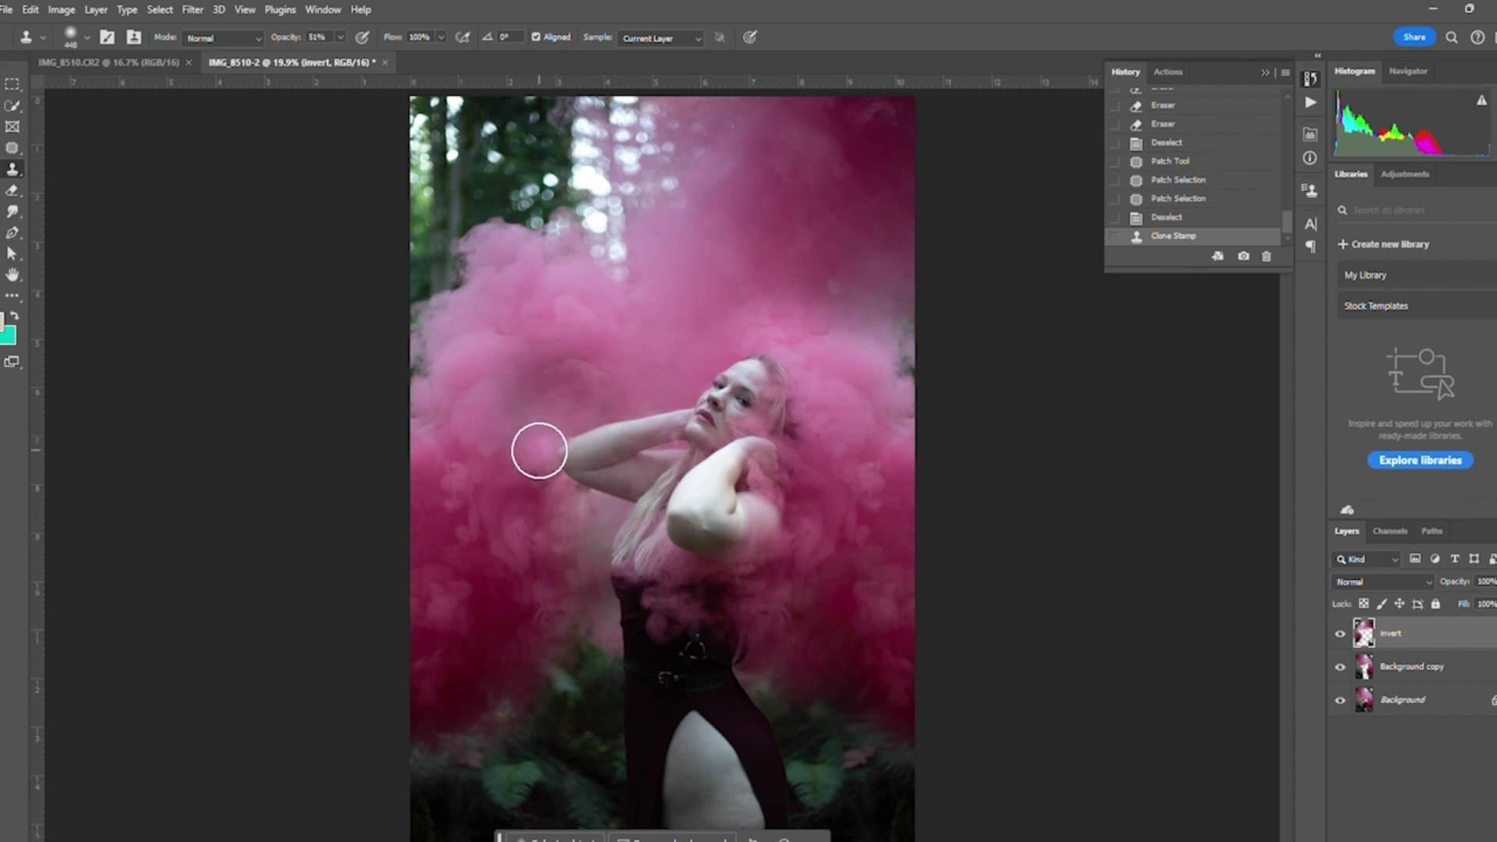
Step: Keep the stamp in Normal mode and clone smoke above the raised arm and over the remaining pale patch beneath it
{"action": "left_click", "coordinate": [226, 37]}
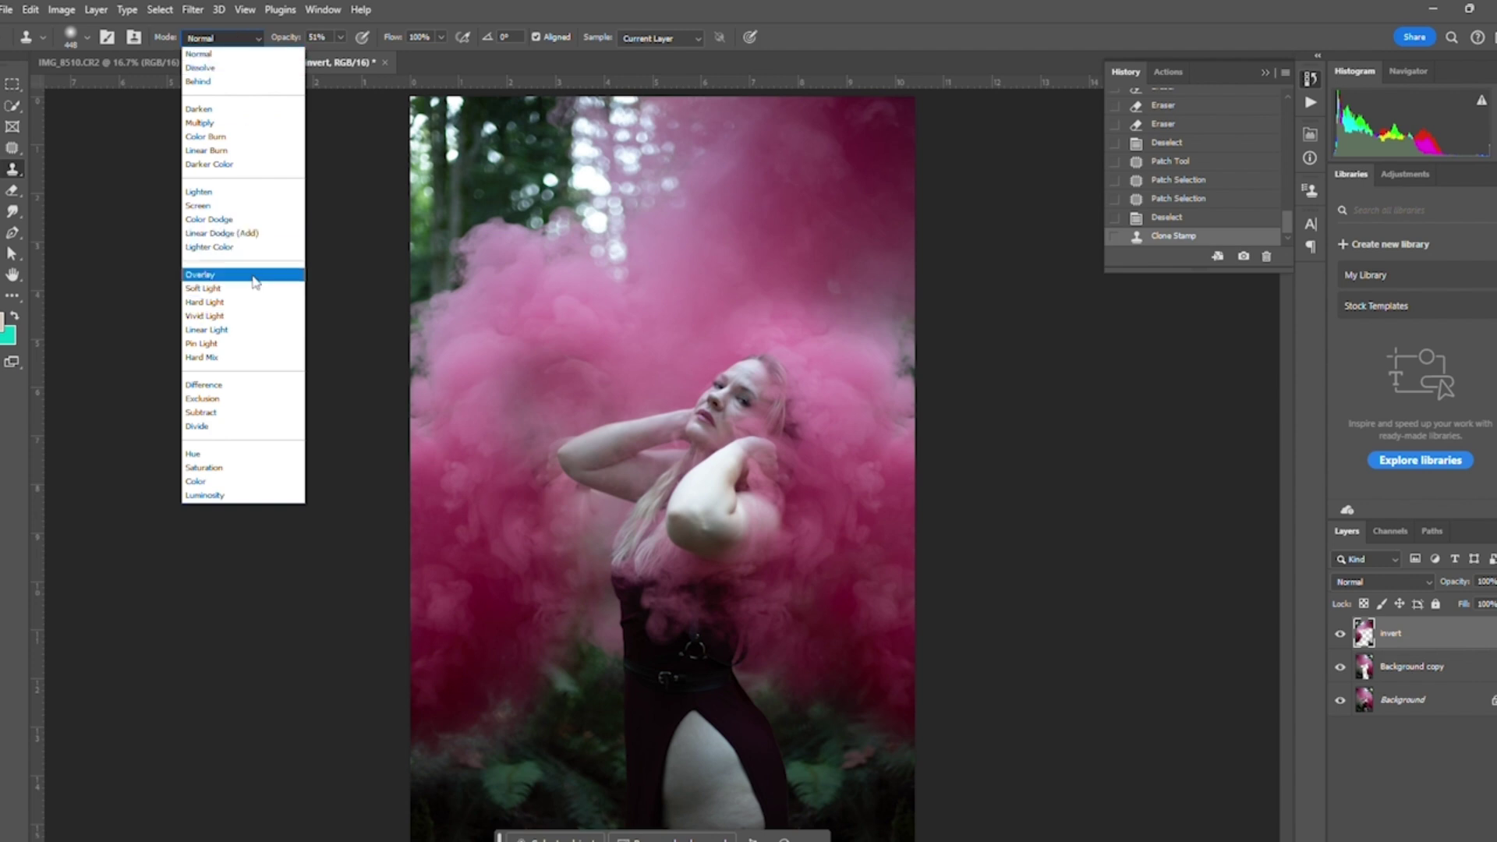
{"action": "left_click", "coordinate": [209, 54]}
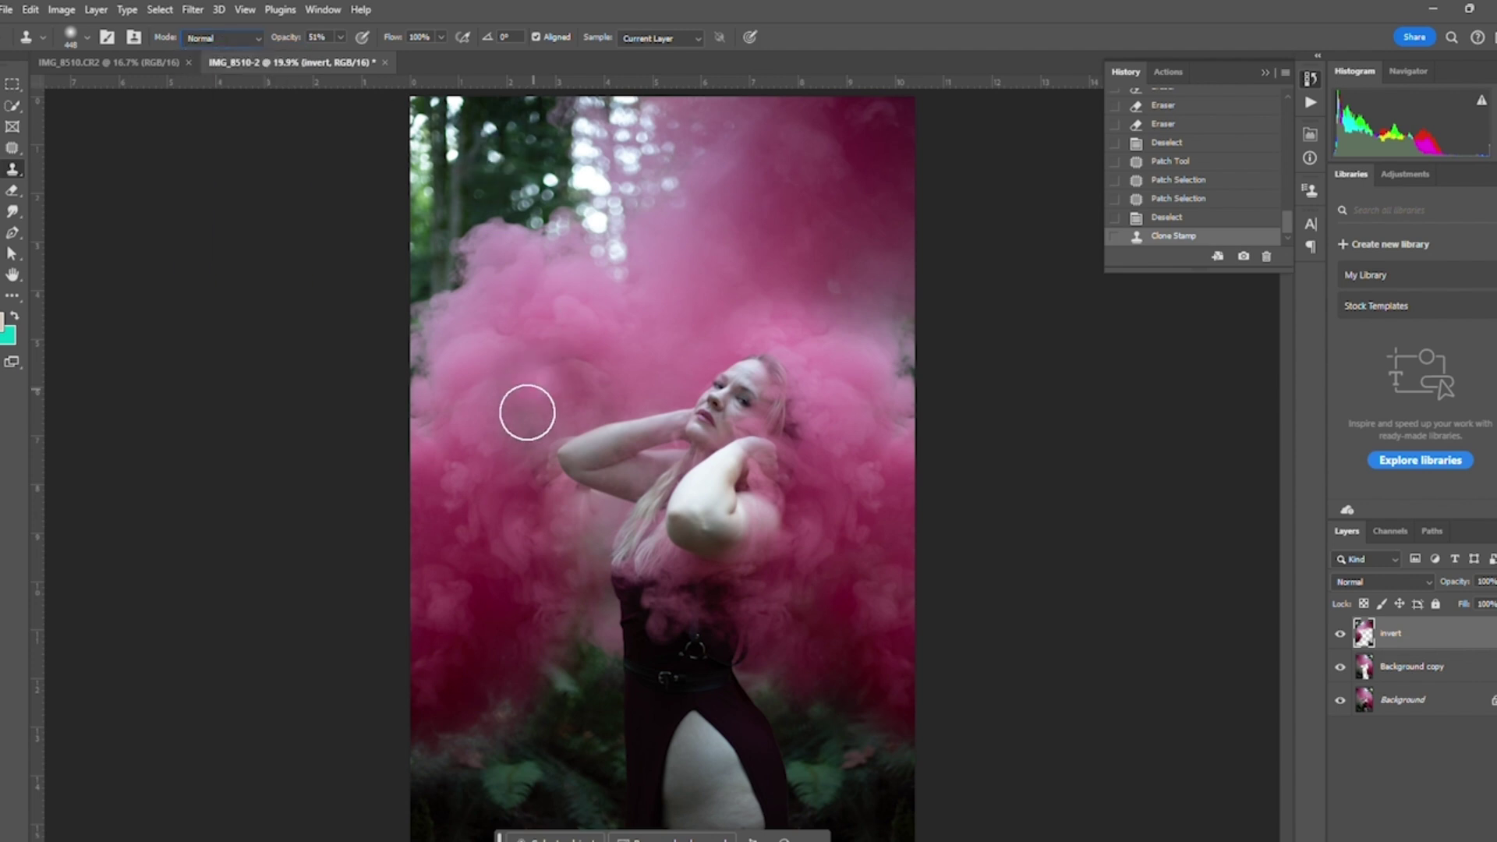
{"action": "left_click_drag", "start_coordinate": [563, 365], "coordinate": [594, 299]}
{"action": "left_click", "coordinate": [494, 484], "text": "alt"}
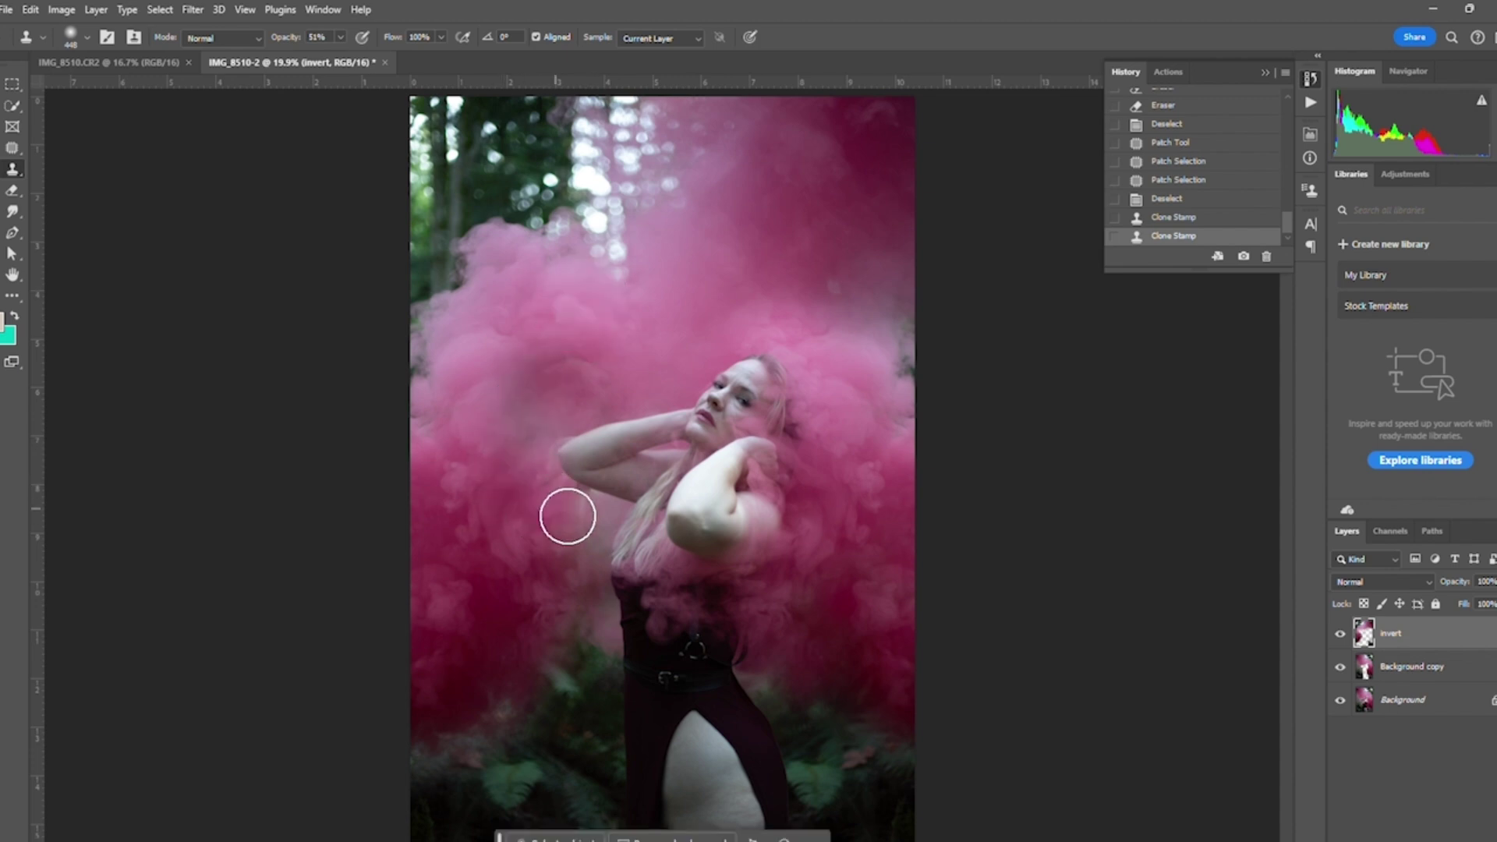
{"action": "mouse_move", "coordinate": [586, 516]}
{"action": "left_mouse_down"}
{"action": "mouse_move", "coordinate": [597, 534]}
{"action": "mouse_move", "coordinate": [611, 524]}
{"action": "mouse_move", "coordinate": [598, 558]}
{"action": "left_mouse_up"}
{"action": "left_click", "coordinate": [587, 564]}
Step: Clone pink smoke around the raised elbow and along the lower edge of that arm
{"action": "left_click_drag", "start_coordinate": [573, 432], "coordinate": [548, 437]}
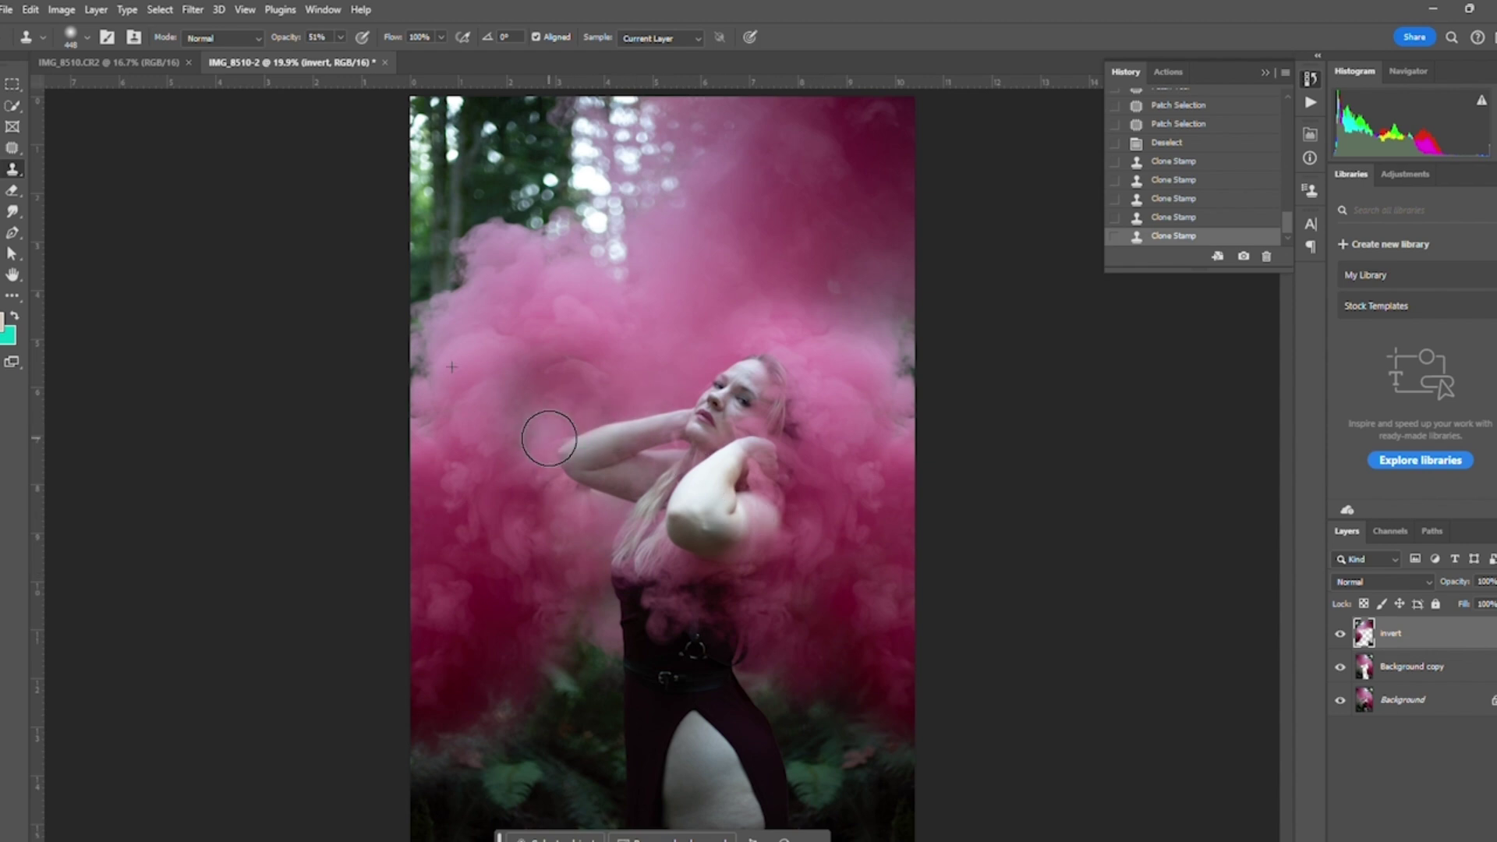
{"action": "left_click", "coordinate": [555, 451]}
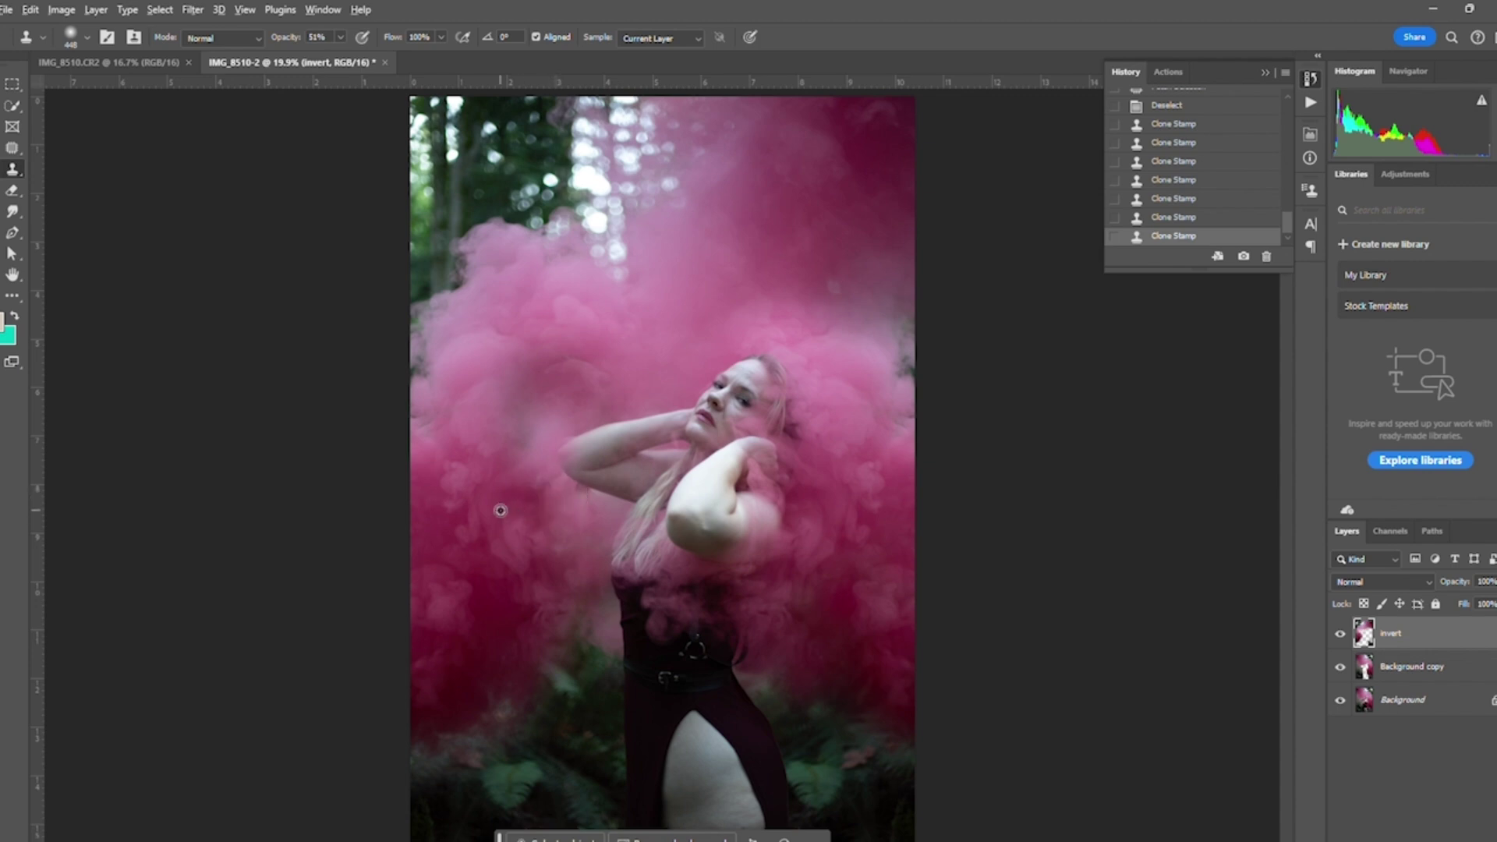
{"action": "left_click", "coordinate": [576, 491]}
{"action": "left_click", "coordinate": [595, 497]}
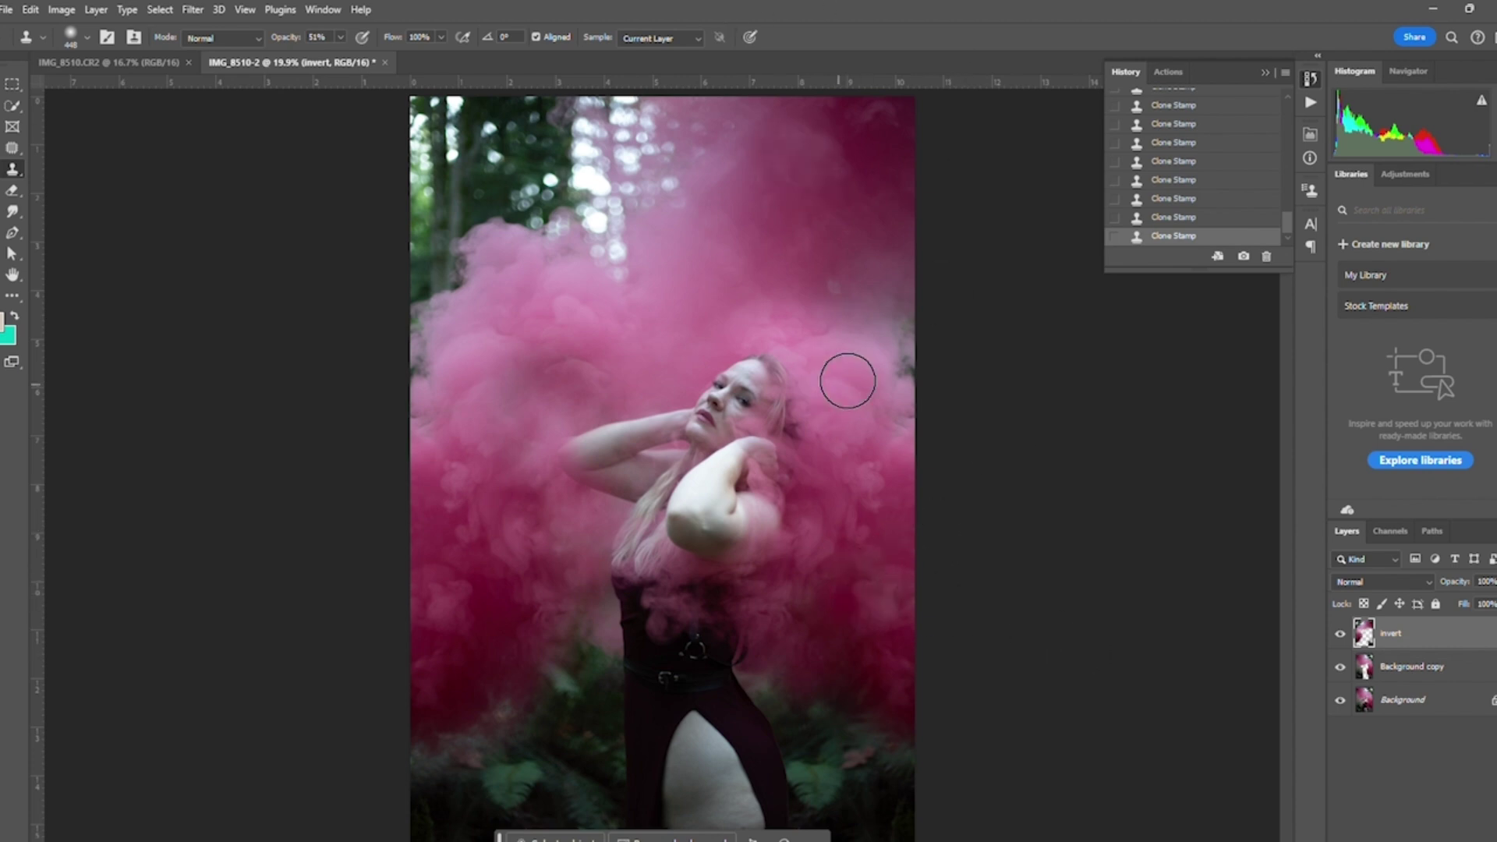
Step: Merge the invert layer down into Background copy and open the Camera Raw Filter for the merged layer
{"action": "right_click", "coordinate": [1403, 634]}
{"action": "left_click", "coordinate": [1294, 721]}
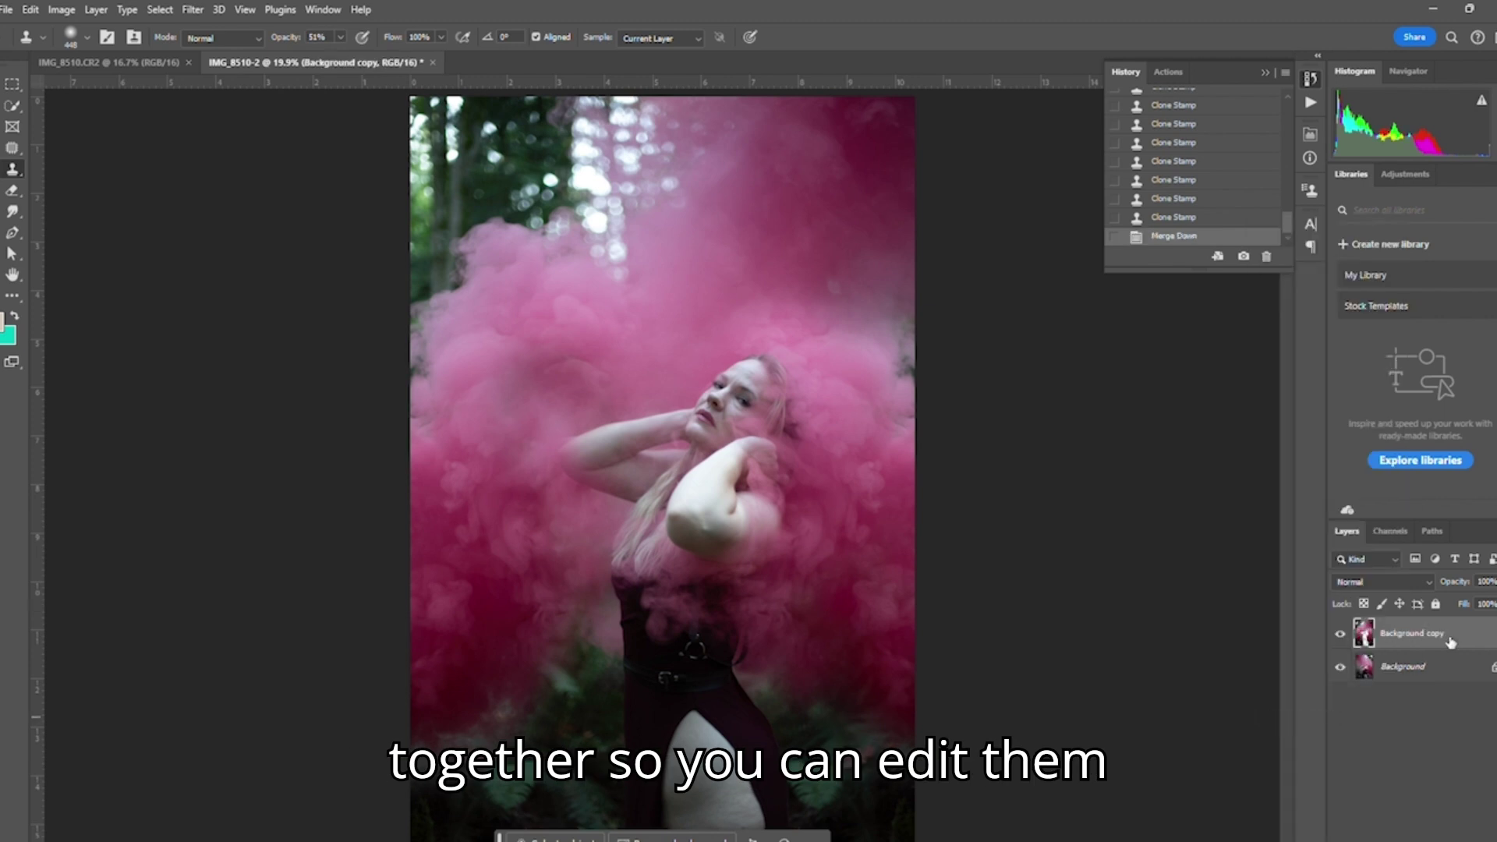
{"action": "left_click", "coordinate": [193, 10]}
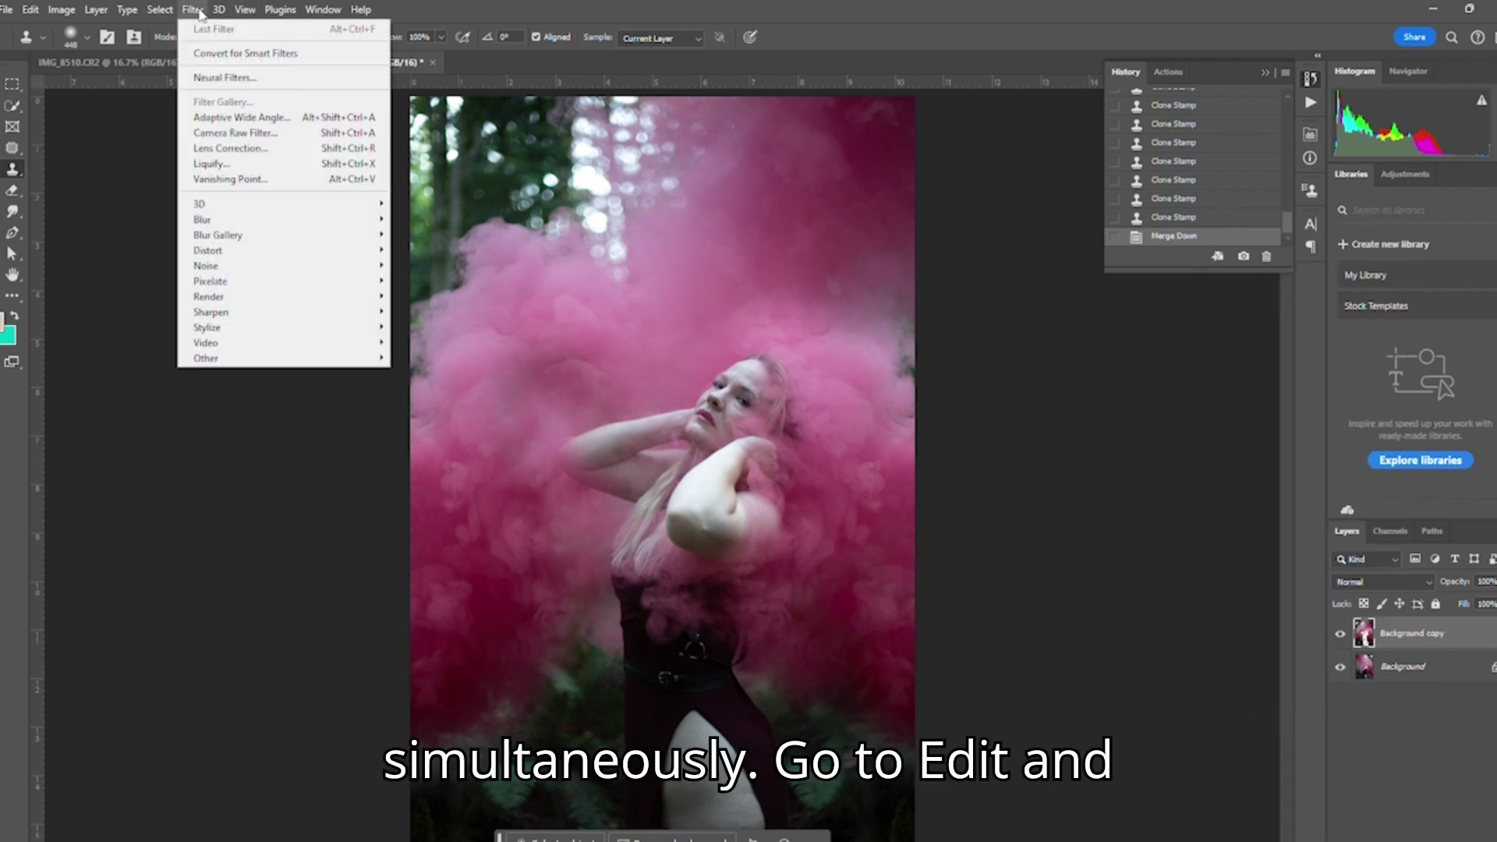
{"action": "left_click", "coordinate": [232, 134]}
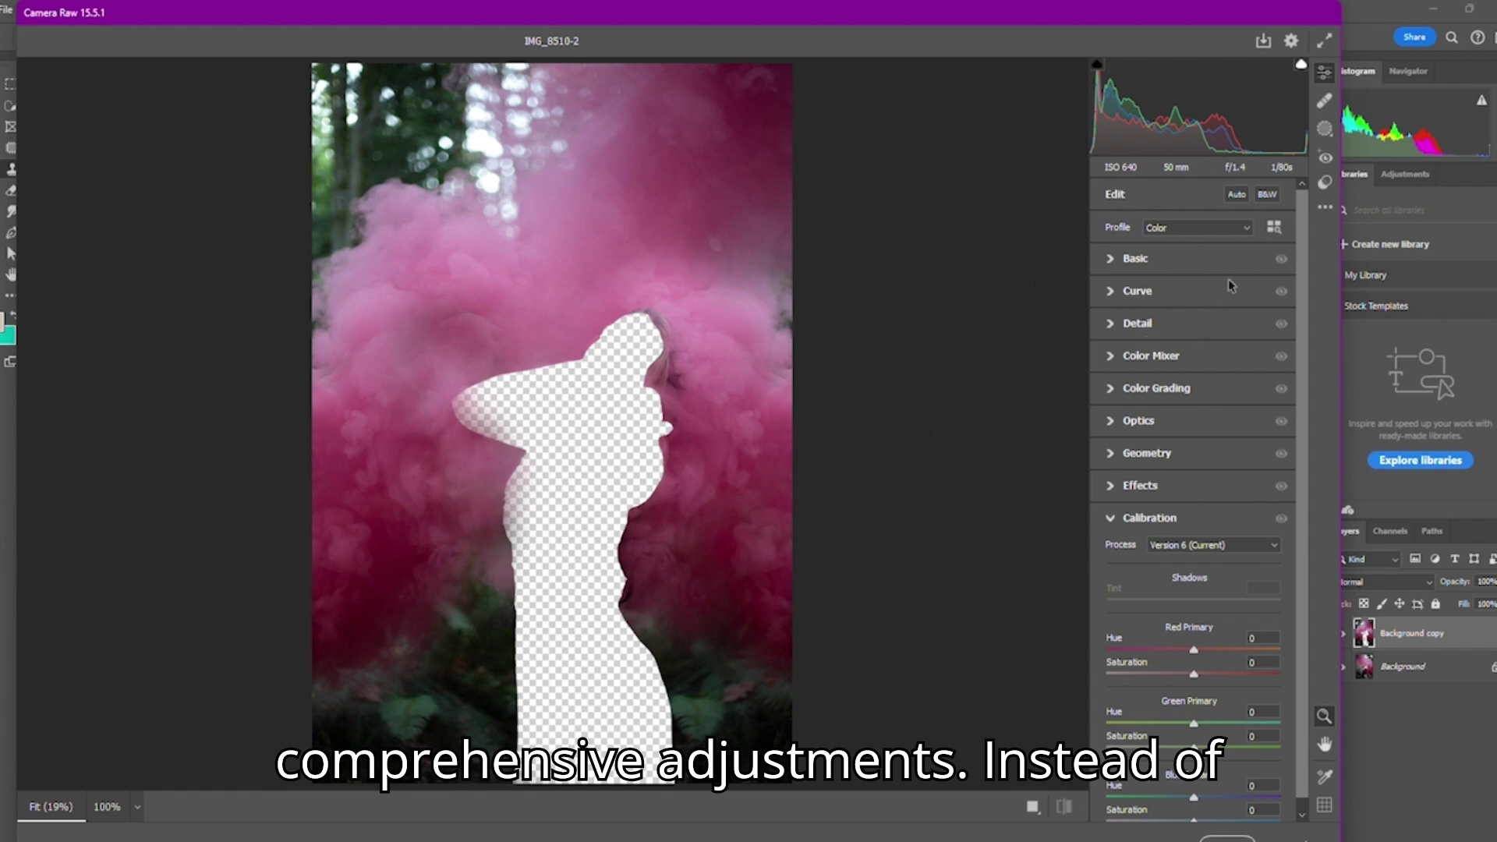
Step: Set Exposure -0.20, Contrast +14, Highlights +62, Shadows +55, Whites -38, Blacks -57, Texture -10, Clarity -24, Vibrance +10 and Saturation -11
{"action": "left_click", "coordinate": [1114, 262]}
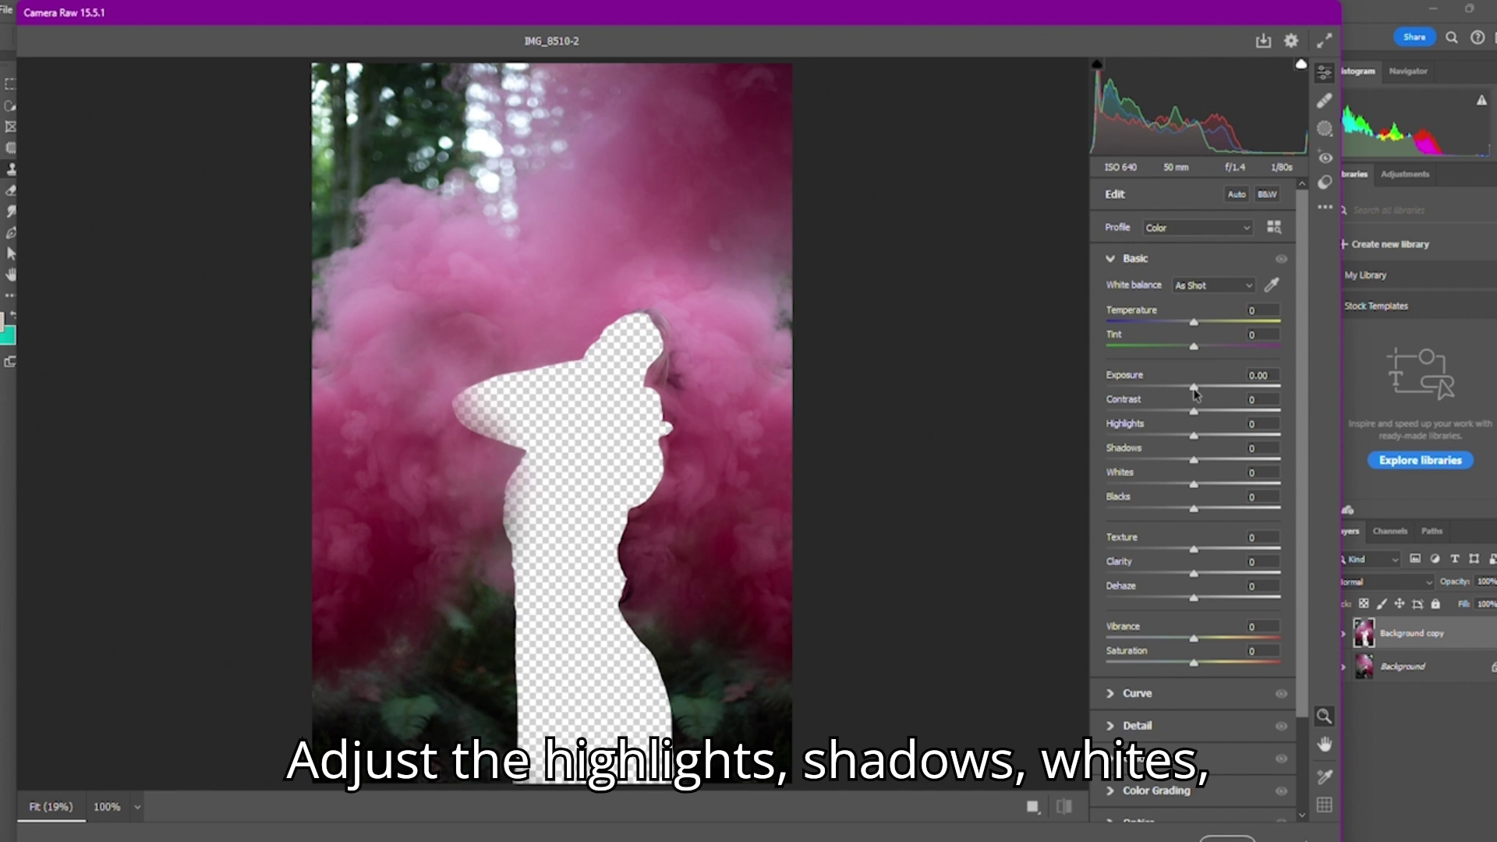
{"action": "left_click_drag", "start_coordinate": [1195, 394], "coordinate": [1167, 490]}
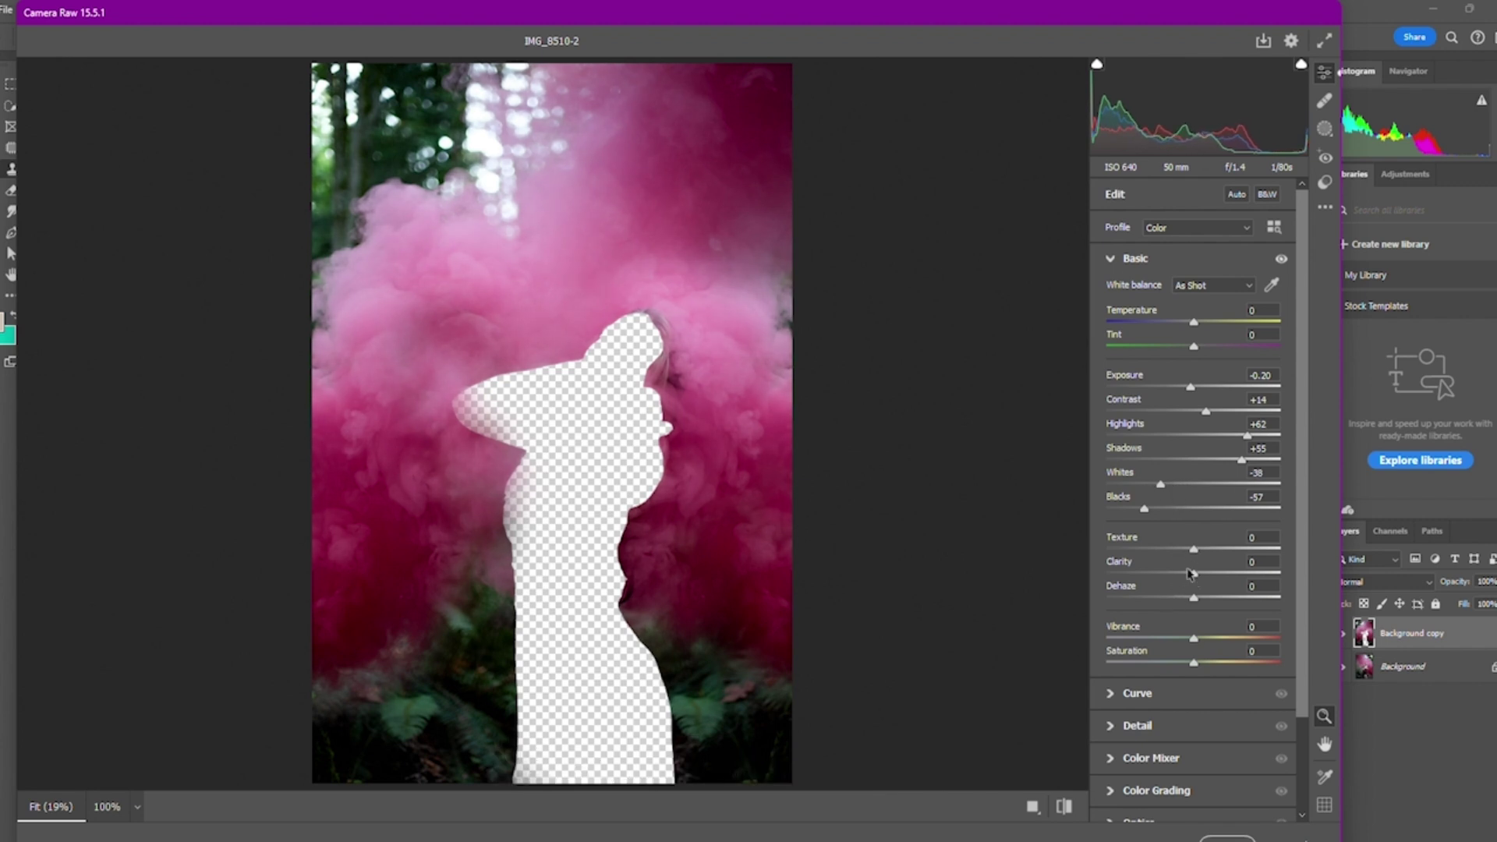
{"action": "mouse_move", "coordinate": [1188, 571]}
{"action": "left_mouse_down"}
{"action": "mouse_move", "coordinate": [1172, 573]}
{"action": "mouse_move", "coordinate": [1184, 549]}
{"action": "left_mouse_up"}
{"action": "left_click_drag", "start_coordinate": [1194, 638], "coordinate": [1184, 664]}
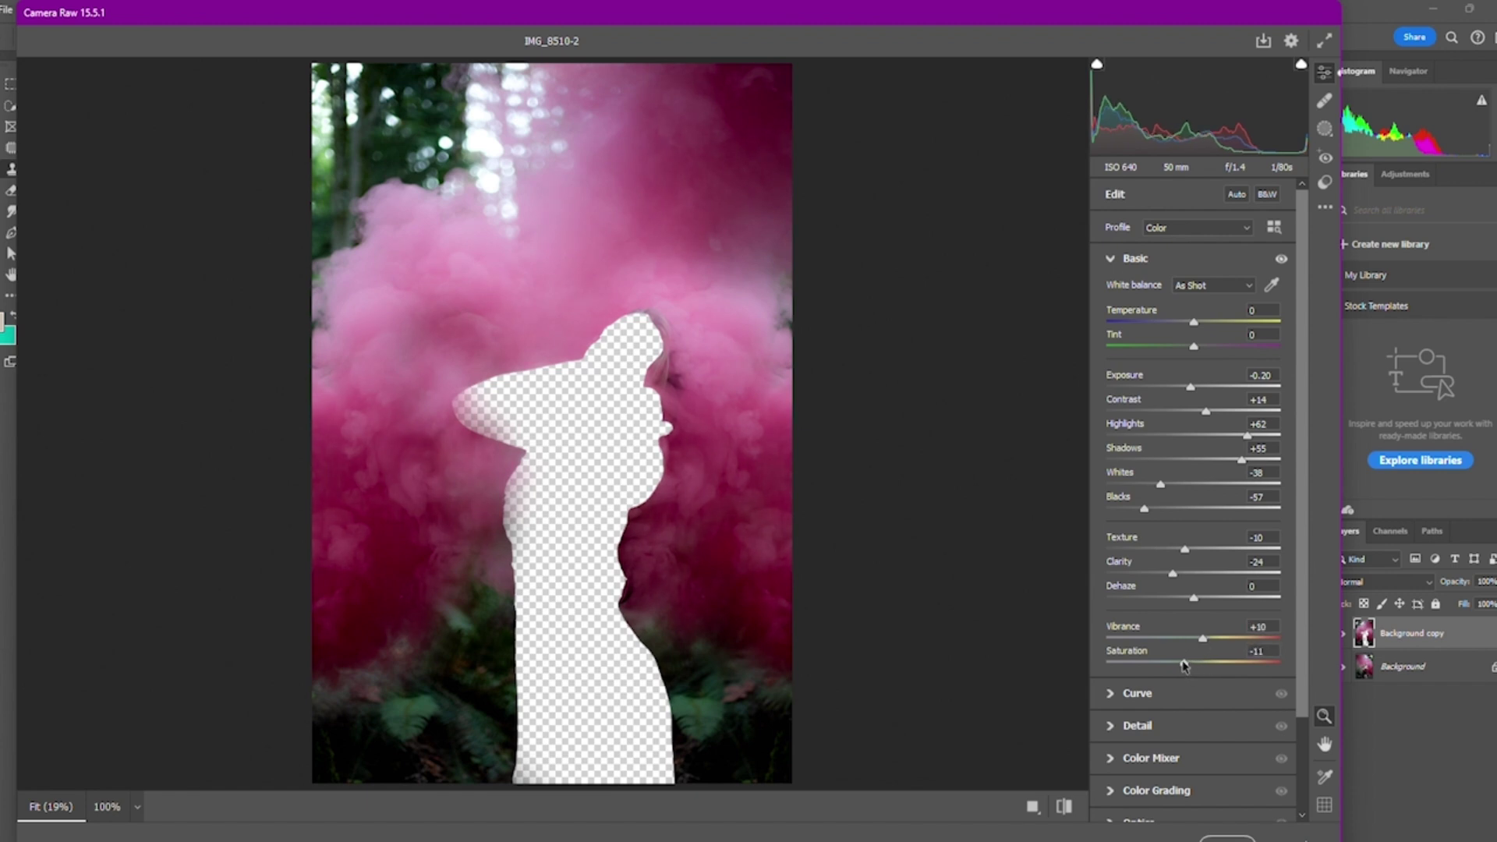
{"action": "left_click", "coordinate": [1114, 260]}
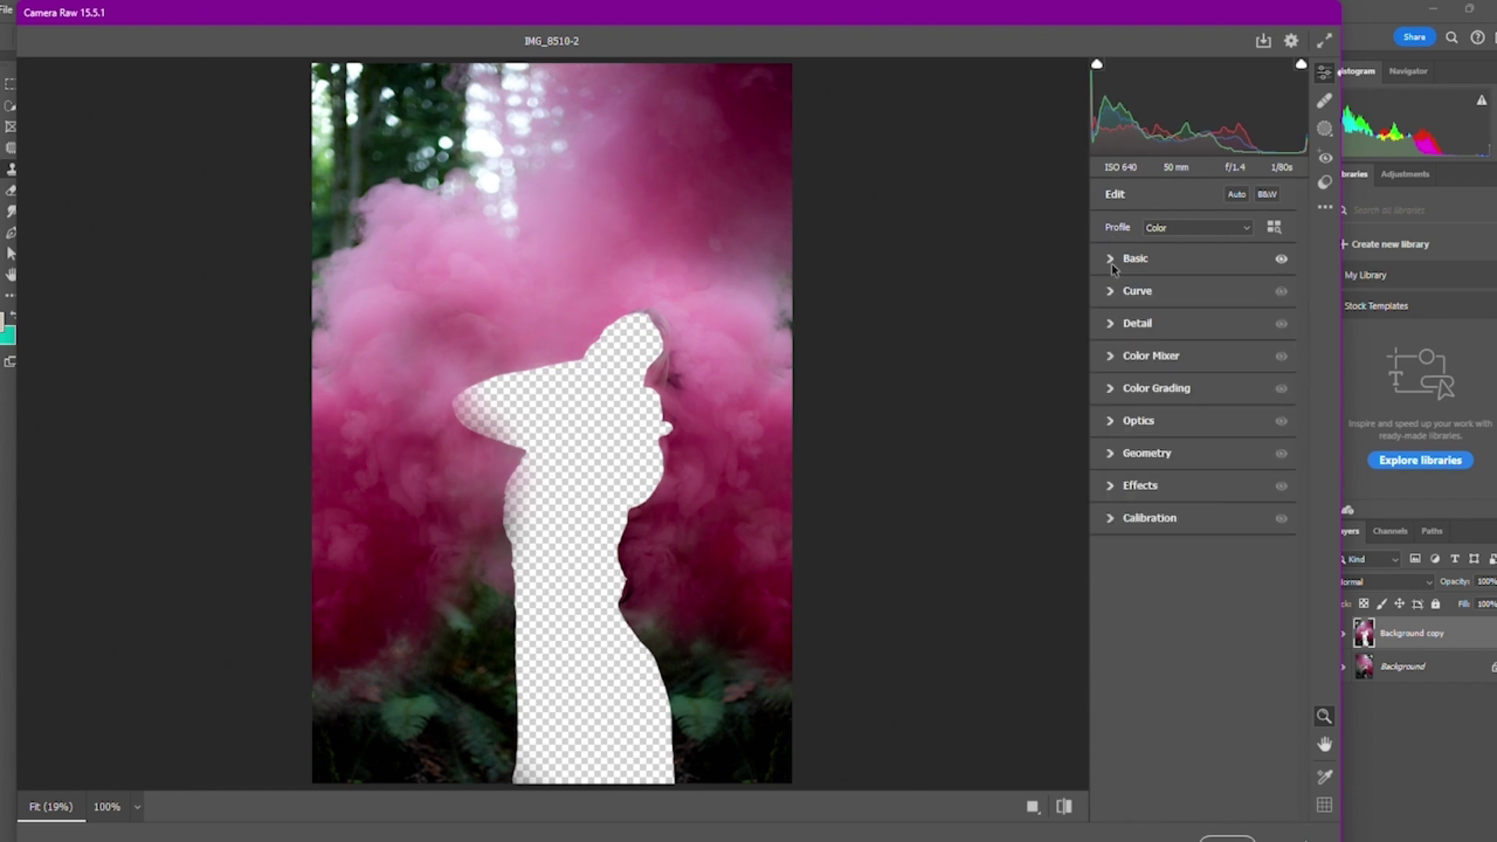
Step: In the Color Mixer, set the green hue to +100 and adjust the greens' saturation and luminance
{"action": "left_click", "coordinate": [1112, 364]}
{"action": "left_click", "coordinate": [1171, 410]}
{"action": "left_click_drag", "start_coordinate": [1197, 449], "coordinate": [1288, 453]}
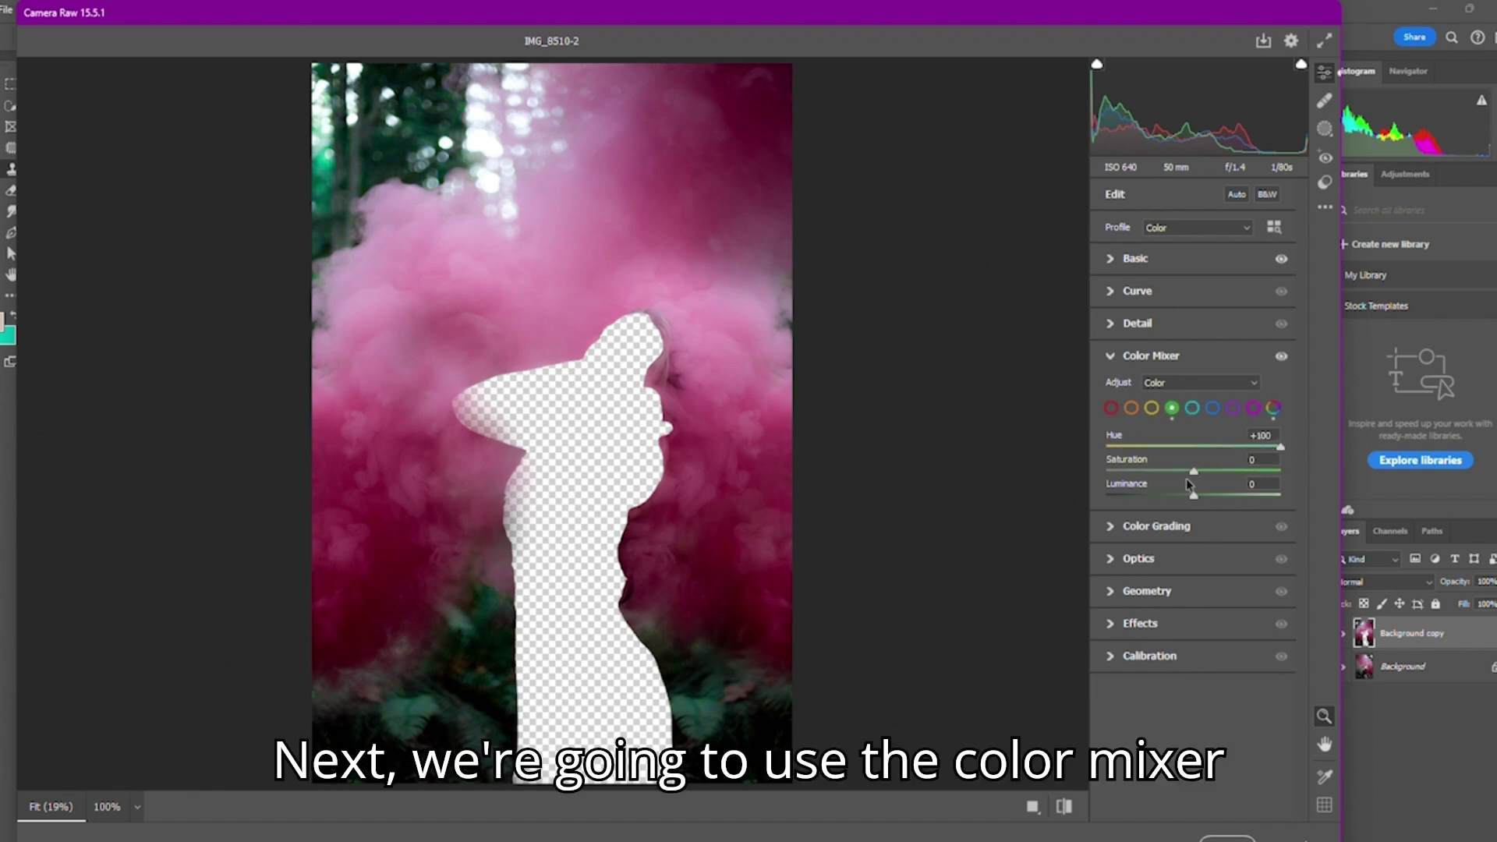
{"action": "mouse_move", "coordinate": [1194, 472]}
{"action": "left_mouse_down"}
{"action": "mouse_move", "coordinate": [1210, 474]}
{"action": "mouse_move", "coordinate": [1189, 499]}
{"action": "left_mouse_up"}
Step: Adjust the aquas and blues in the Color Mixer to shift the background towards cooler tones
{"action": "left_click", "coordinate": [1192, 408]}
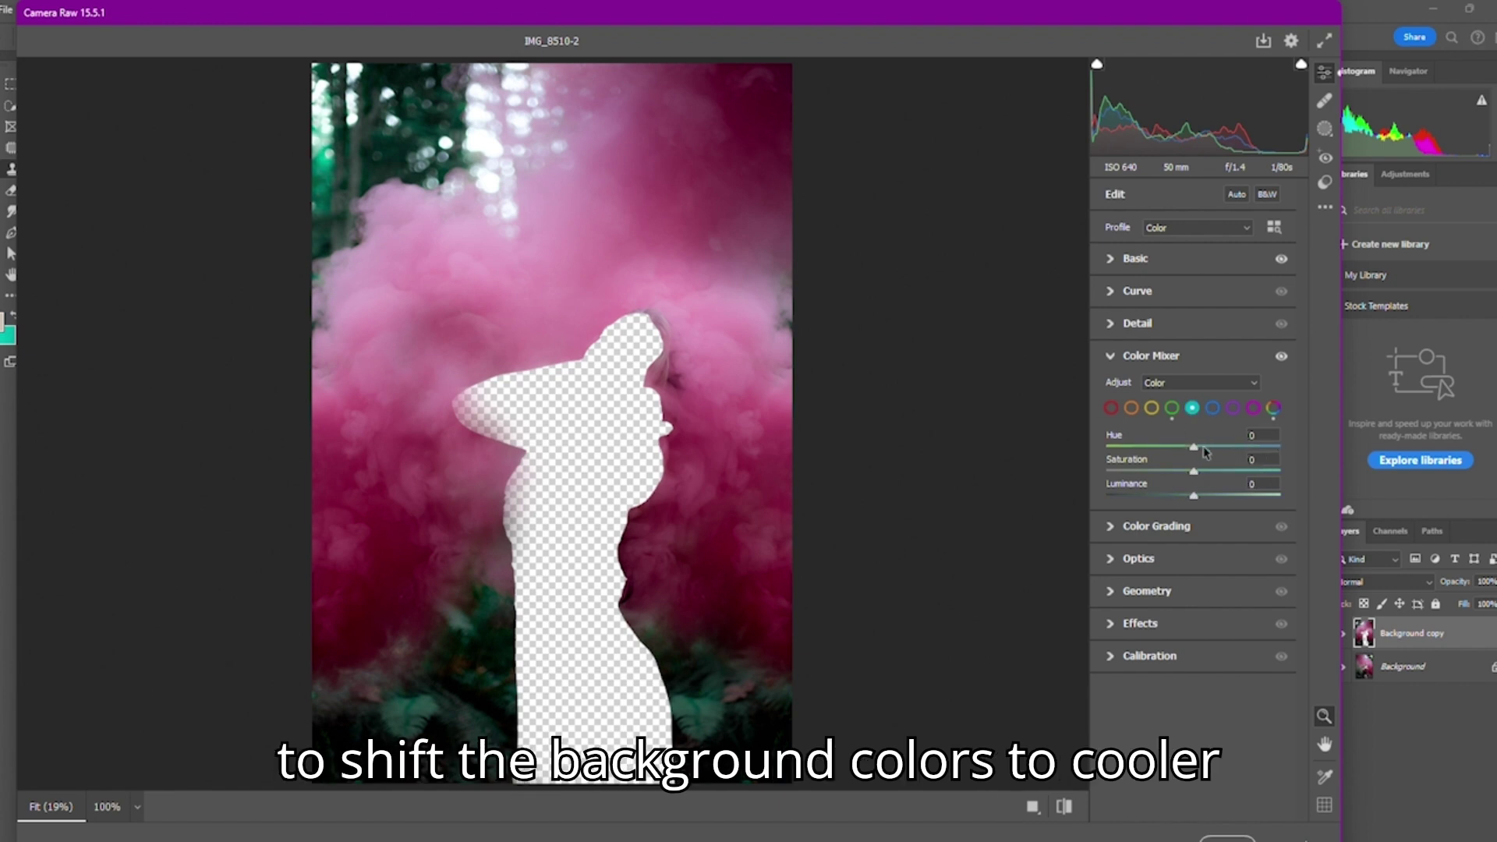
{"action": "left_click_drag", "start_coordinate": [1193, 448], "coordinate": [1166, 498]}
{"action": "left_click", "coordinate": [1213, 408]}
{"action": "left_click_drag", "start_coordinate": [1193, 447], "coordinate": [1285, 450]}
Step: Set the yellow hue to +100 and adjust the magenta sliders to shift the smoke towards a warmer pink
{"action": "left_click", "coordinate": [1151, 408]}
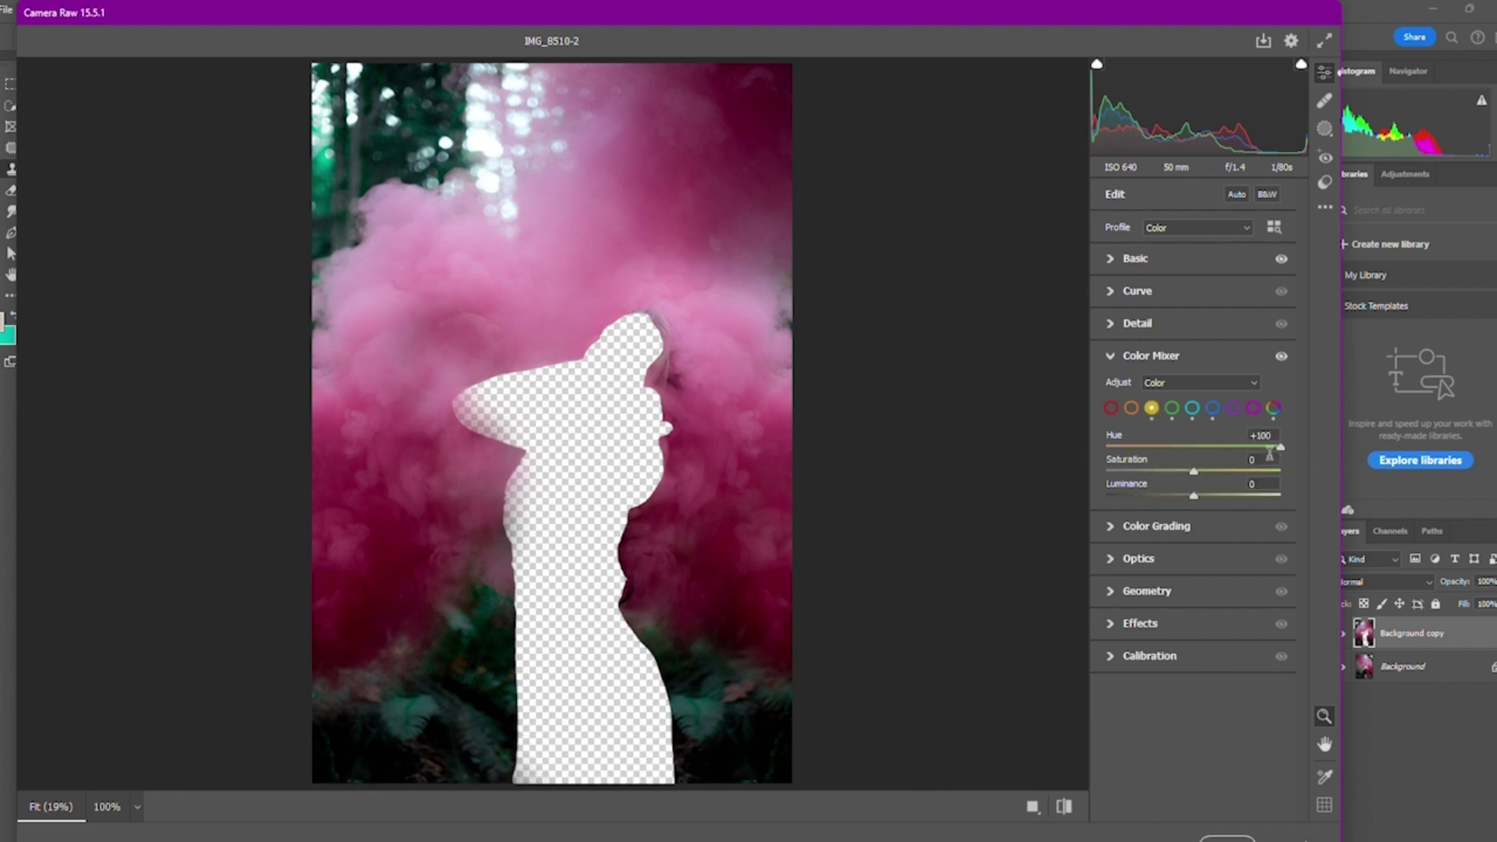
{"action": "left_click", "coordinate": [1253, 408]}
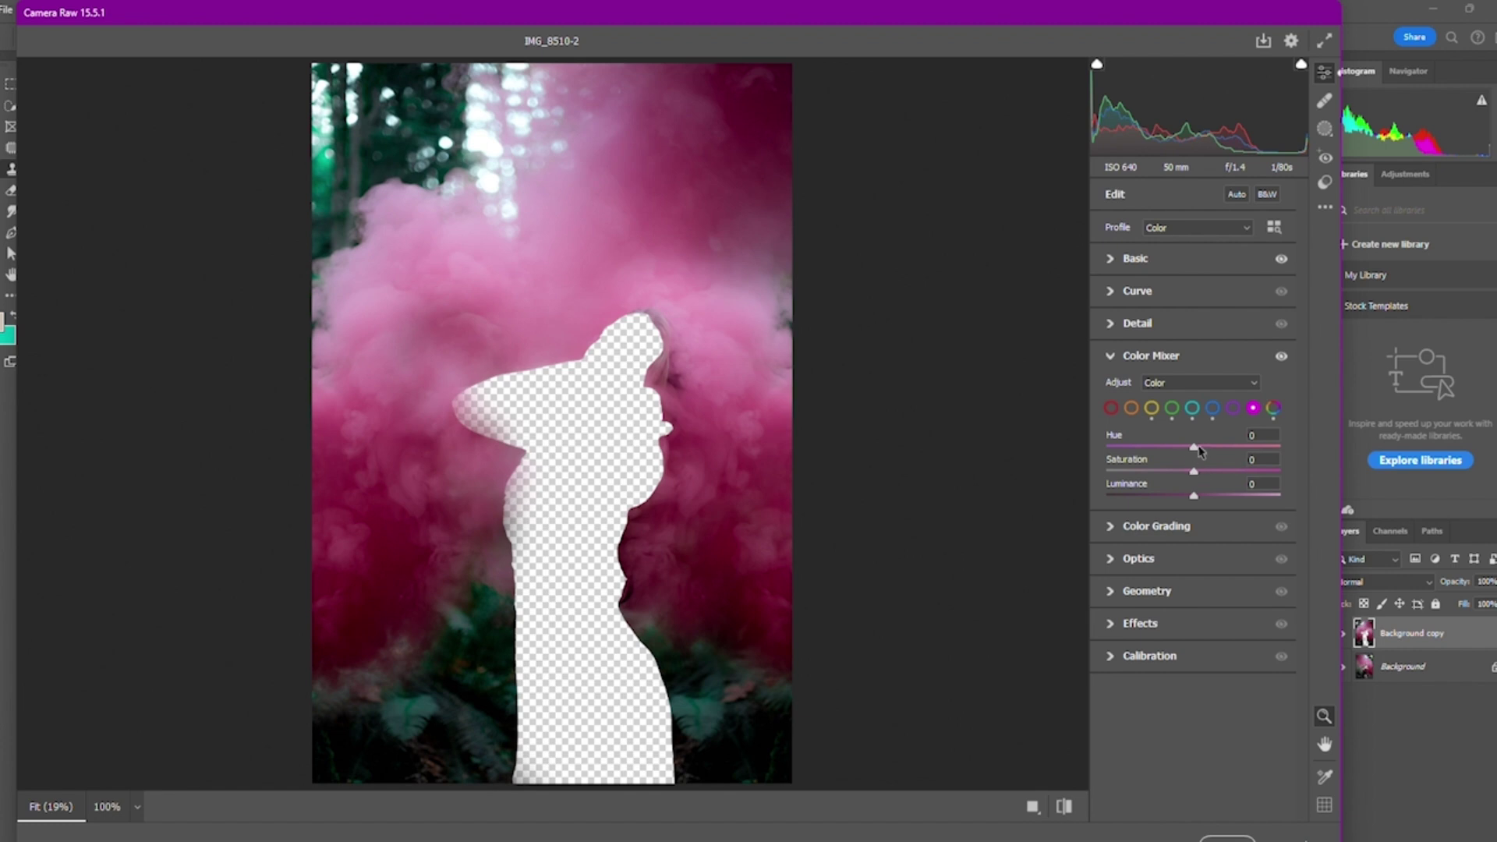
{"action": "left_click_drag", "start_coordinate": [1196, 450], "coordinate": [1200, 496]}
Step: Open the Color Grading settings without changing them and apply the Camera Raw Filter to the Background copy layer
{"action": "left_click", "coordinate": [1135, 527]}
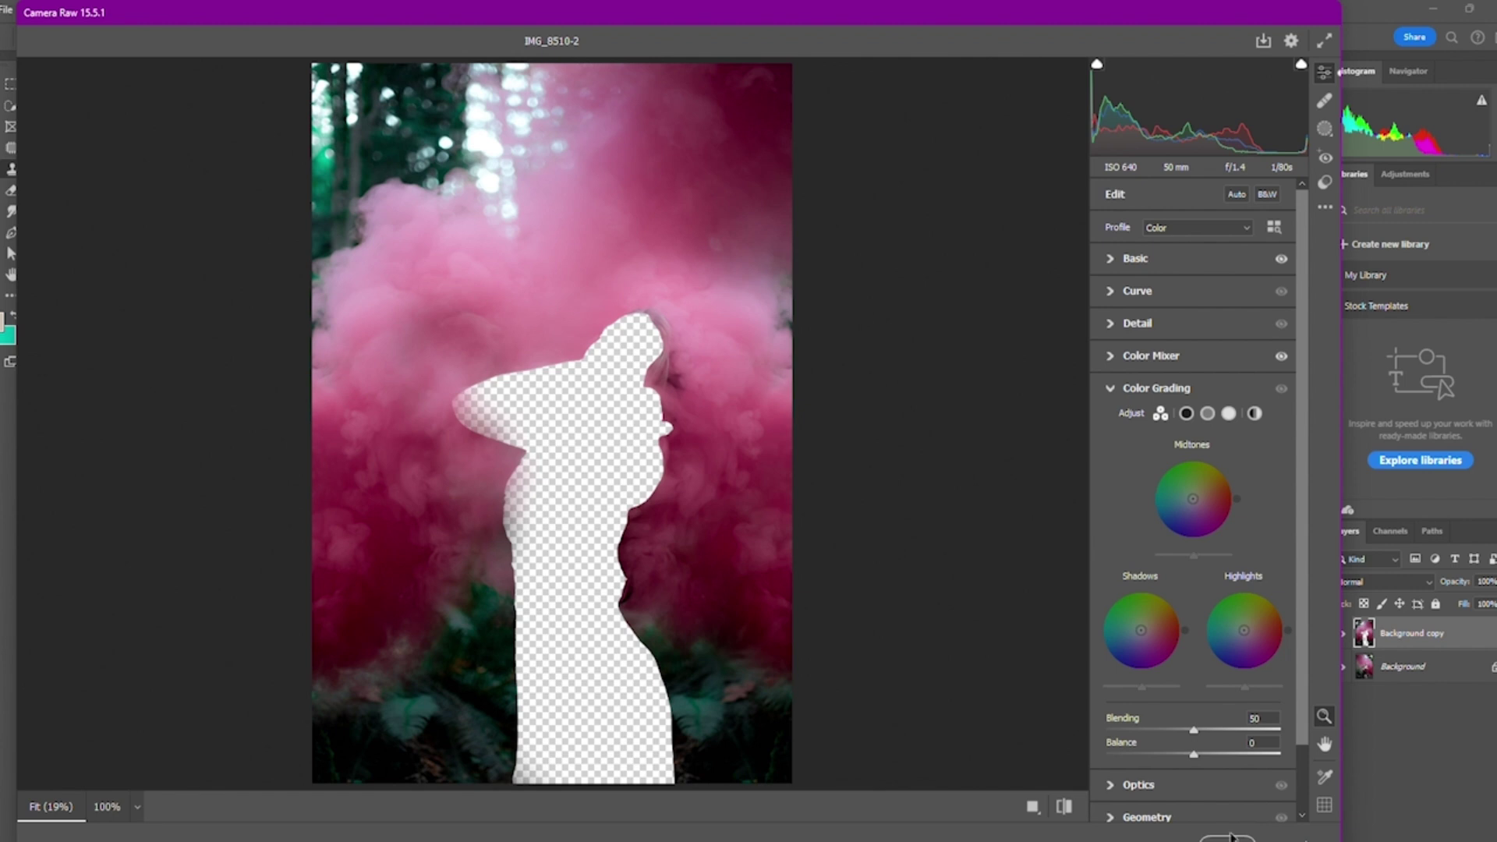
{"action": "left_click", "coordinate": [1228, 839]}
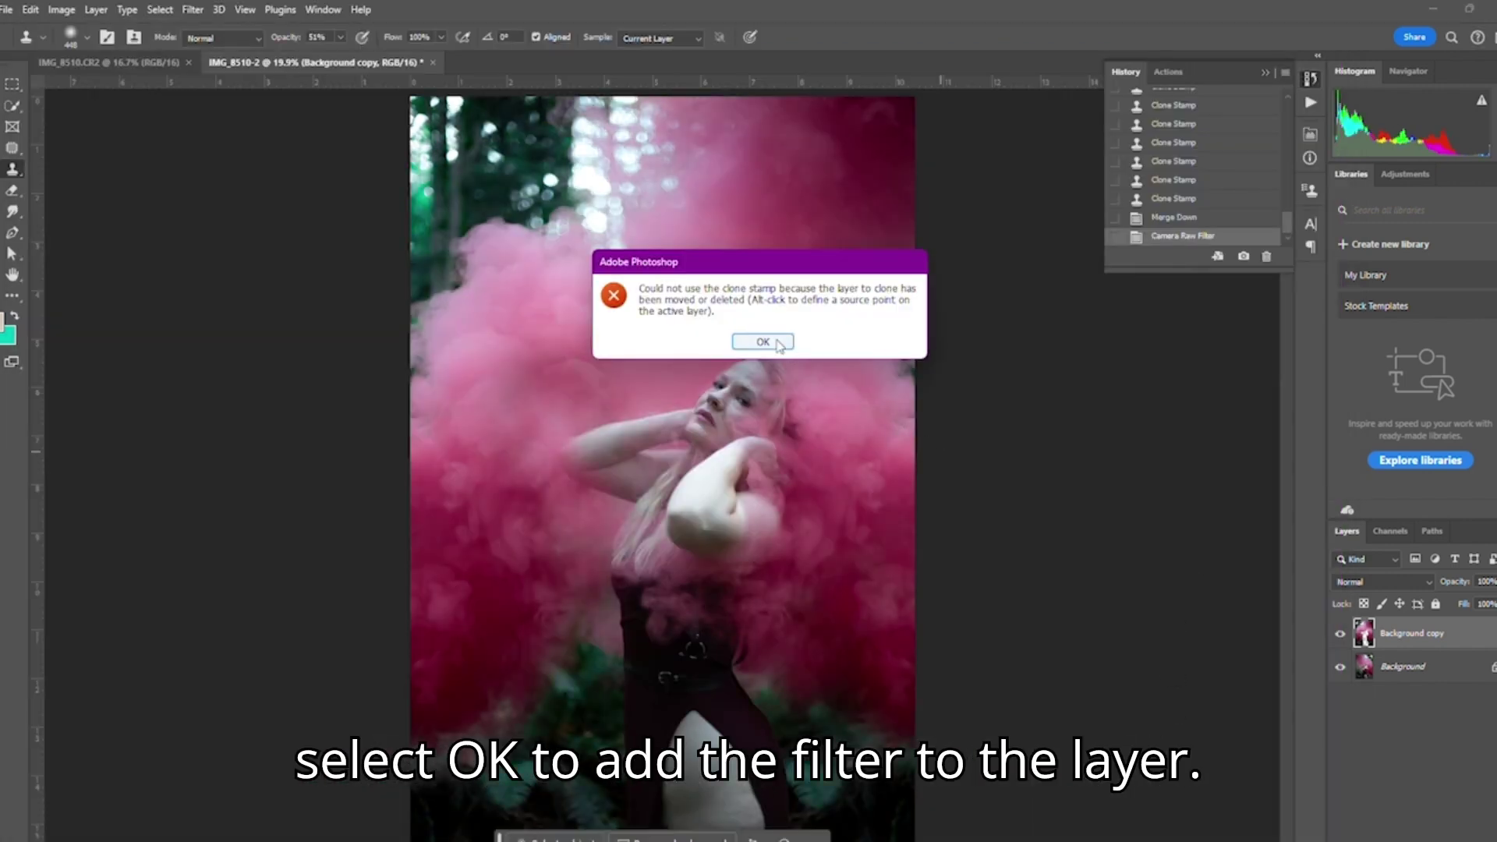
{"action": "left_click", "coordinate": [780, 342]}
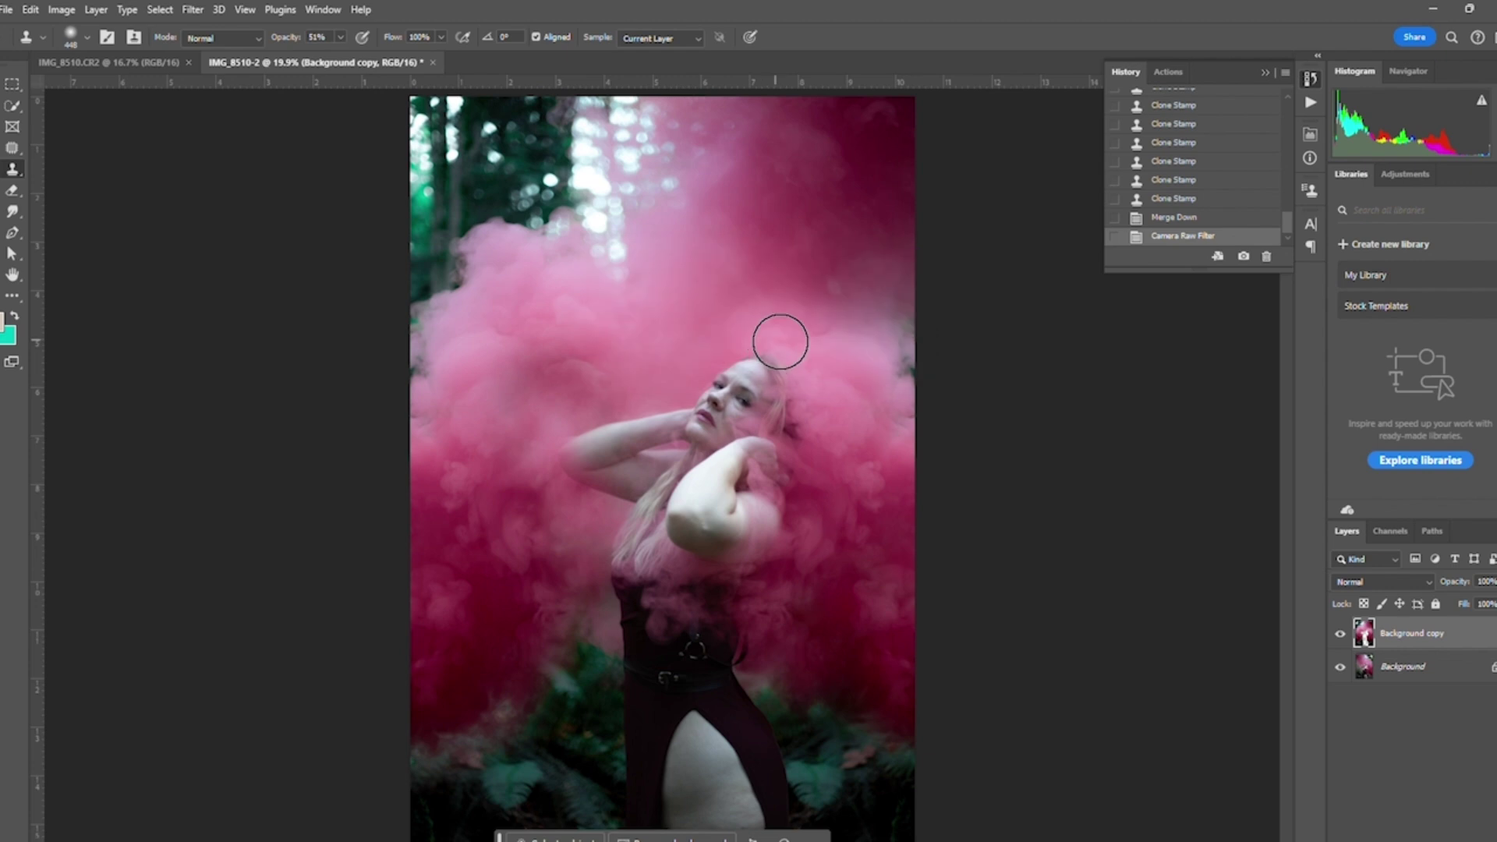
Step: Toggle the visibility of the Background and Background copy layers to compare the edit
{"action": "left_click", "coordinate": [1340, 669]}
{"action": "left_click", "coordinate": [1340, 669]}
{"action": "left_click", "coordinate": [1341, 634]}
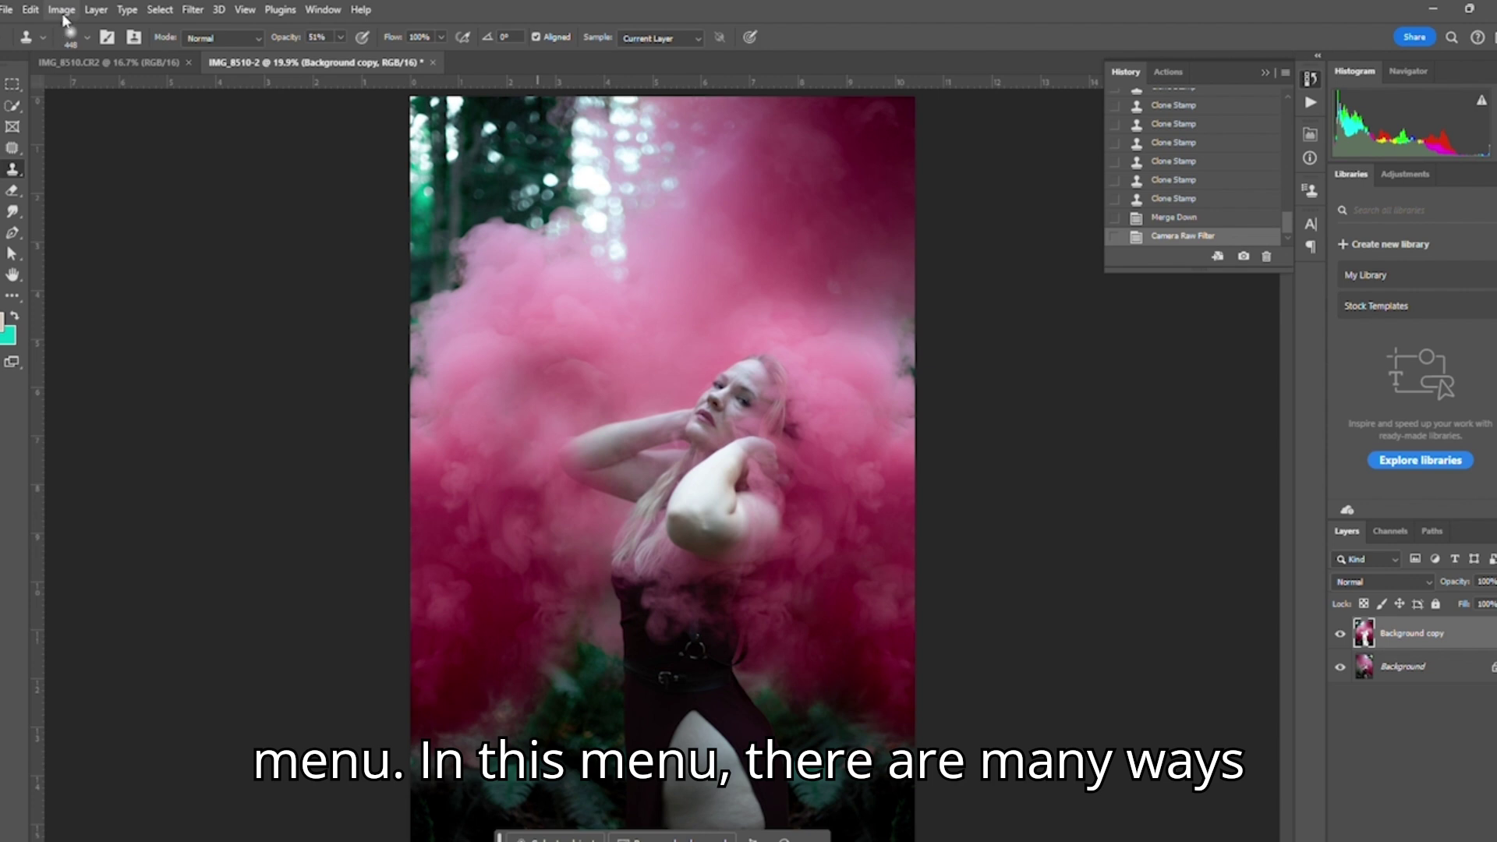
Step: Apply a Levels adjustment to the Background copy layer, refining the midtones and black point, and compare it with the previous history state
{"action": "left_click", "coordinate": [323, 9]}
{"action": "left_click", "coordinate": [323, 10]}
{"action": "left_click", "coordinate": [61, 10]}
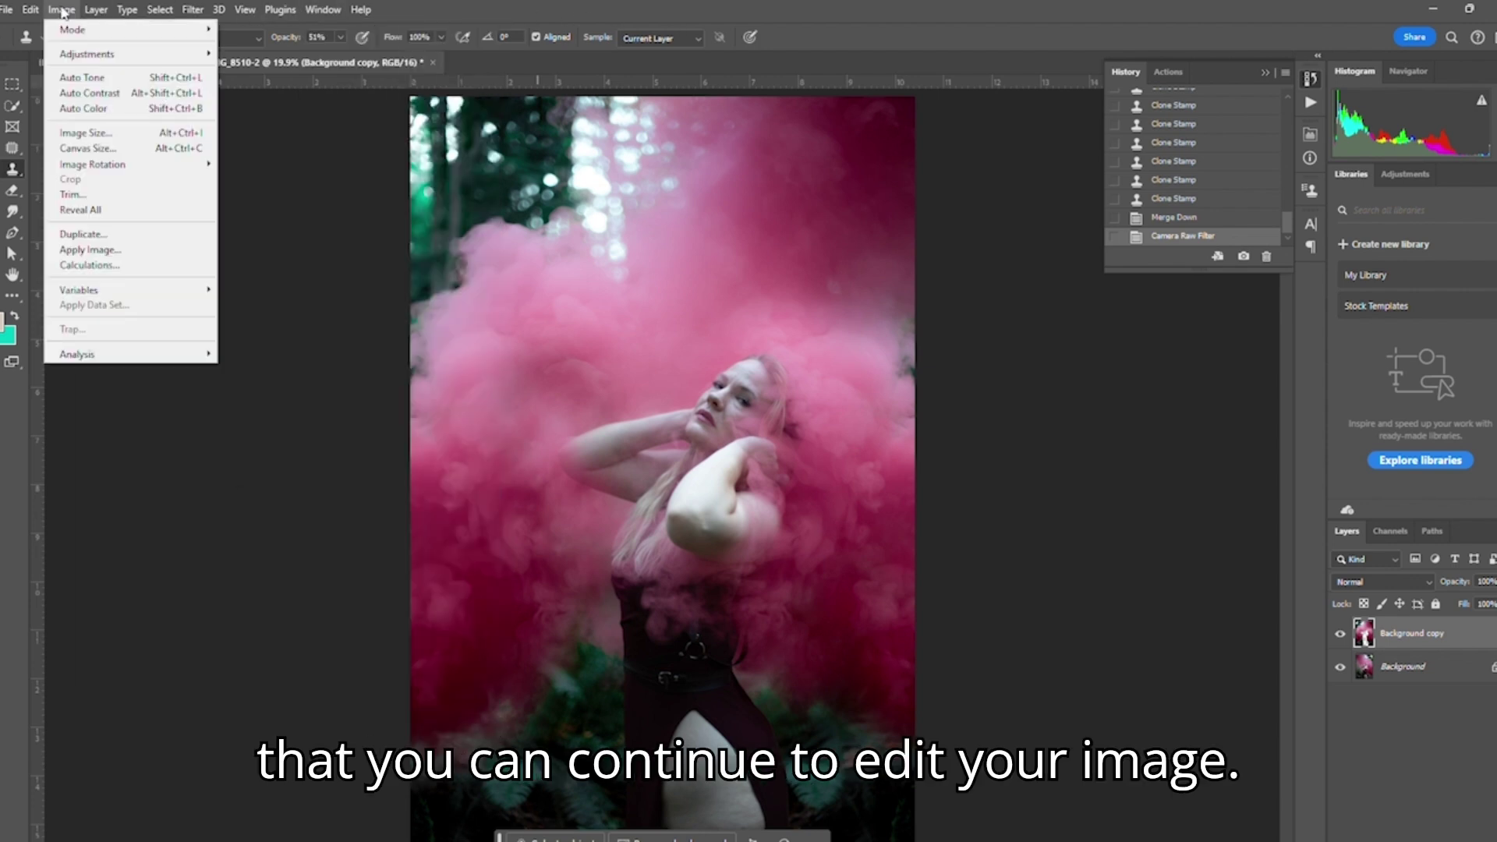
{"action": "mouse_move", "coordinate": [84, 54]}
{"action": "left_click", "coordinate": [229, 67]}
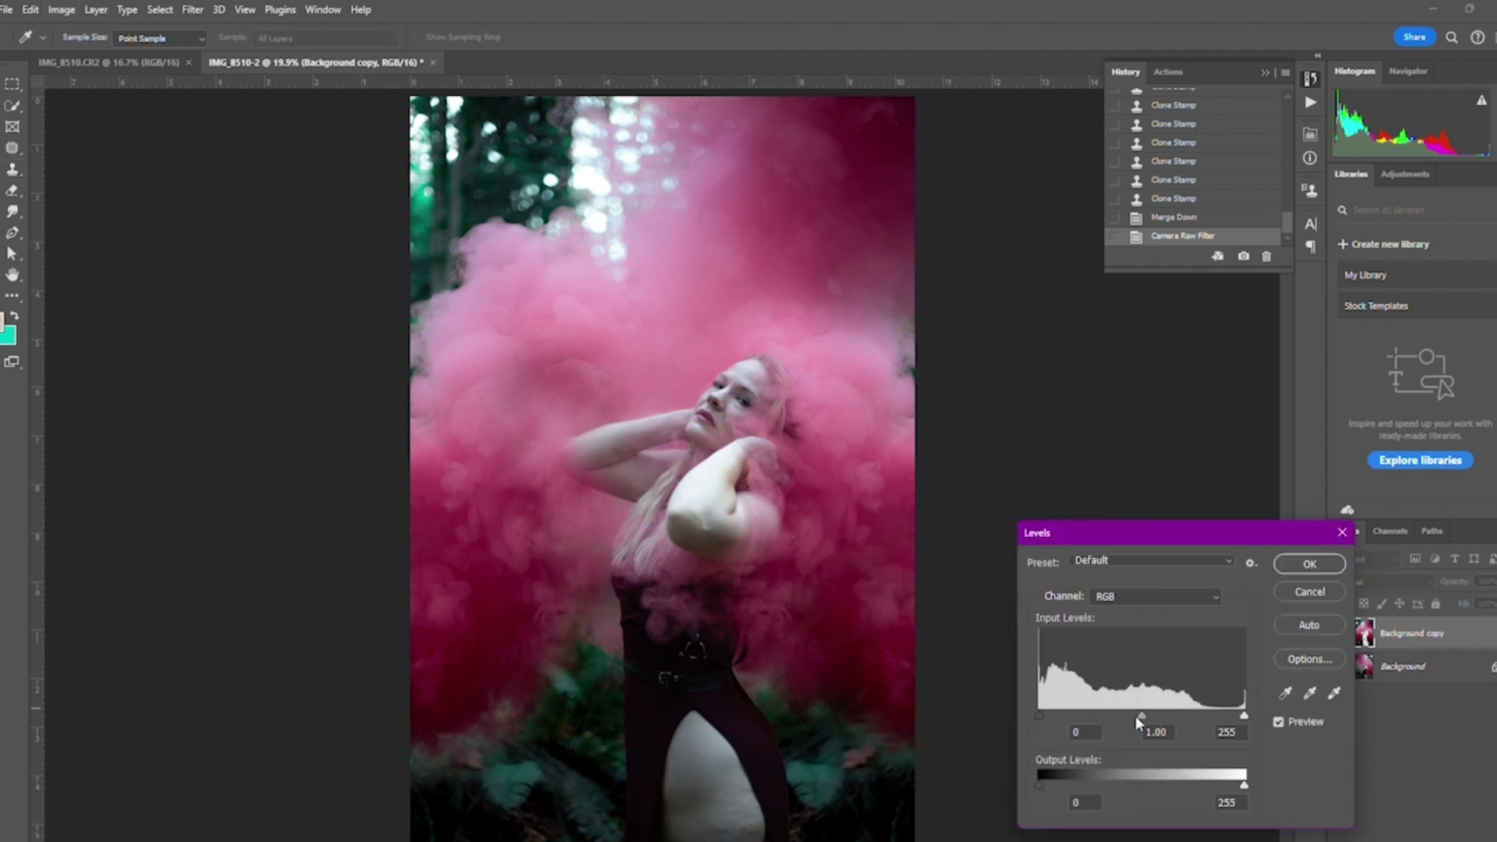
{"action": "left_click_drag", "start_coordinate": [1142, 716], "coordinate": [1134, 716]}
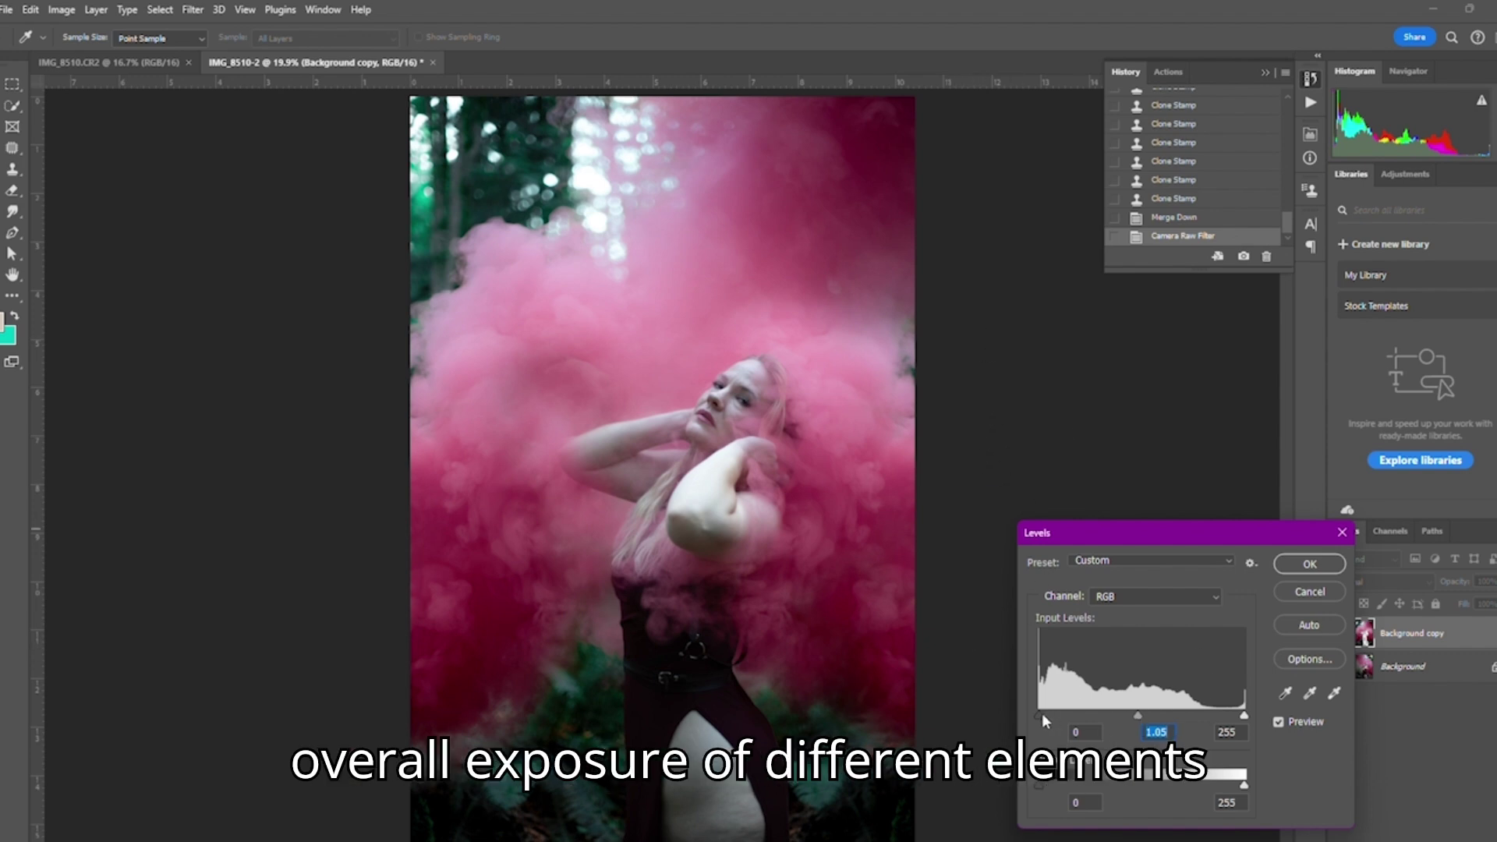
{"action": "left_click_drag", "start_coordinate": [1042, 713], "coordinate": [1049, 715]}
{"action": "left_click_drag", "start_coordinate": [1142, 716], "coordinate": [1139, 716]}
{"action": "left_click", "coordinate": [1309, 564]}
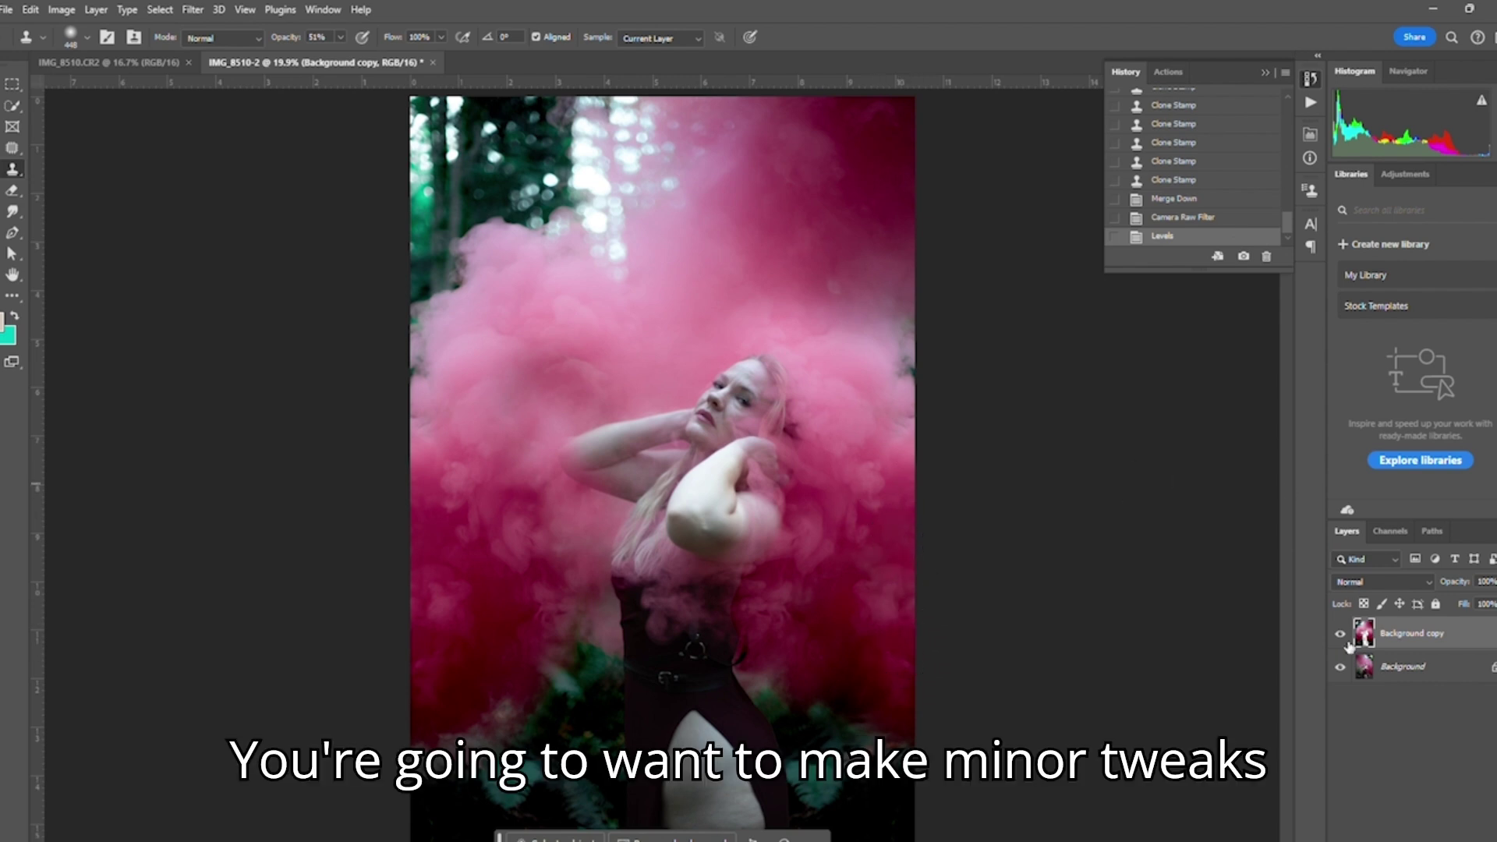
{"action": "left_click", "coordinate": [1198, 223]}
{"action": "left_click", "coordinate": [1184, 240]}
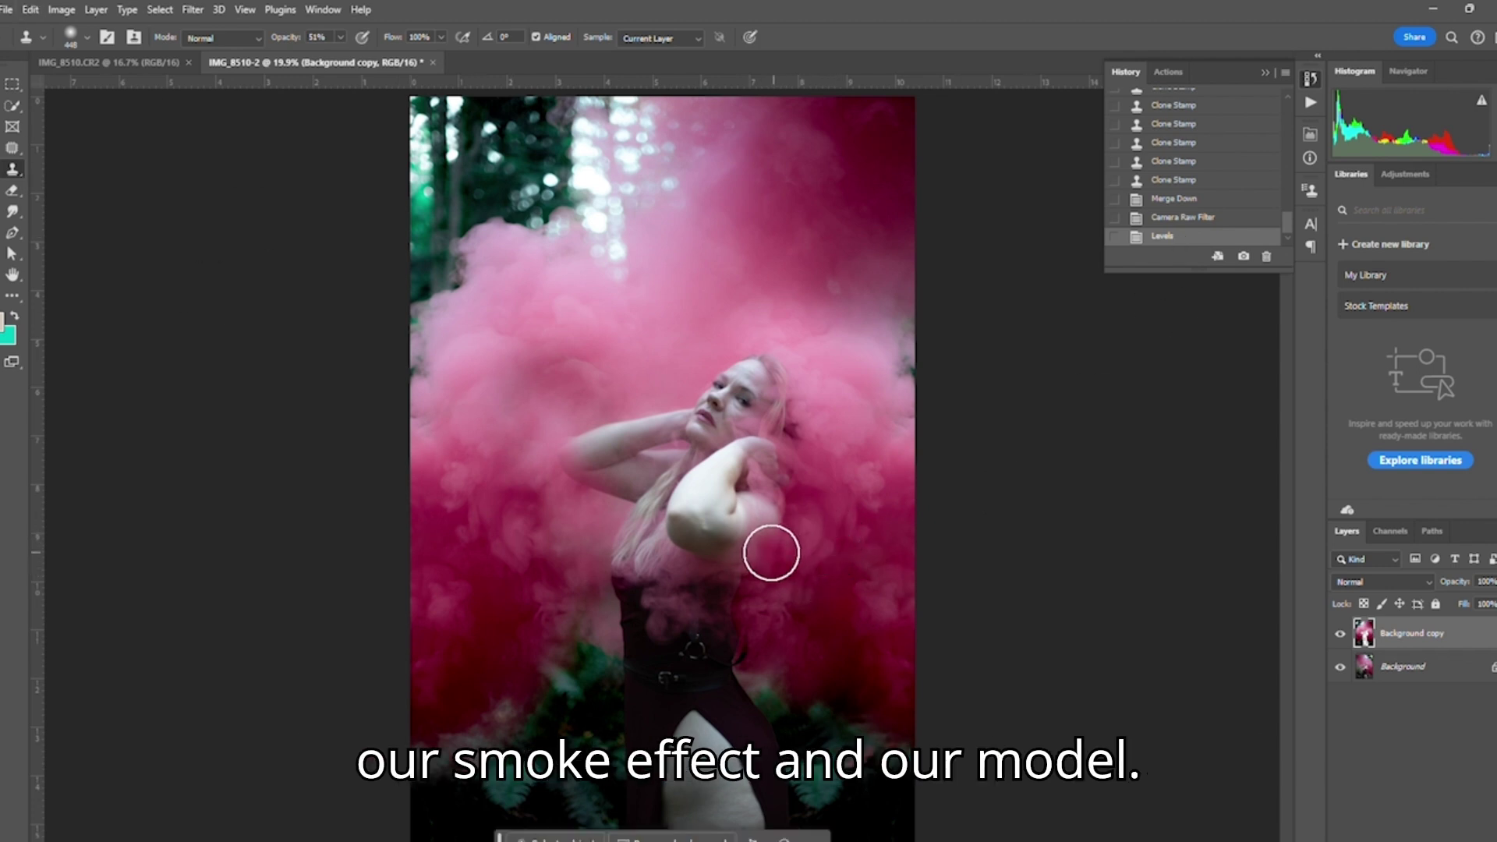
Step: Clone smoke over the leftover arm traces beside and below the woman's front elbow
{"action": "left_click_drag", "start_coordinate": [771, 557], "coordinate": [773, 559]}
{"action": "left_click_drag", "start_coordinate": [793, 526], "coordinate": [785, 522]}
{"action": "left_click", "coordinate": [768, 505]}
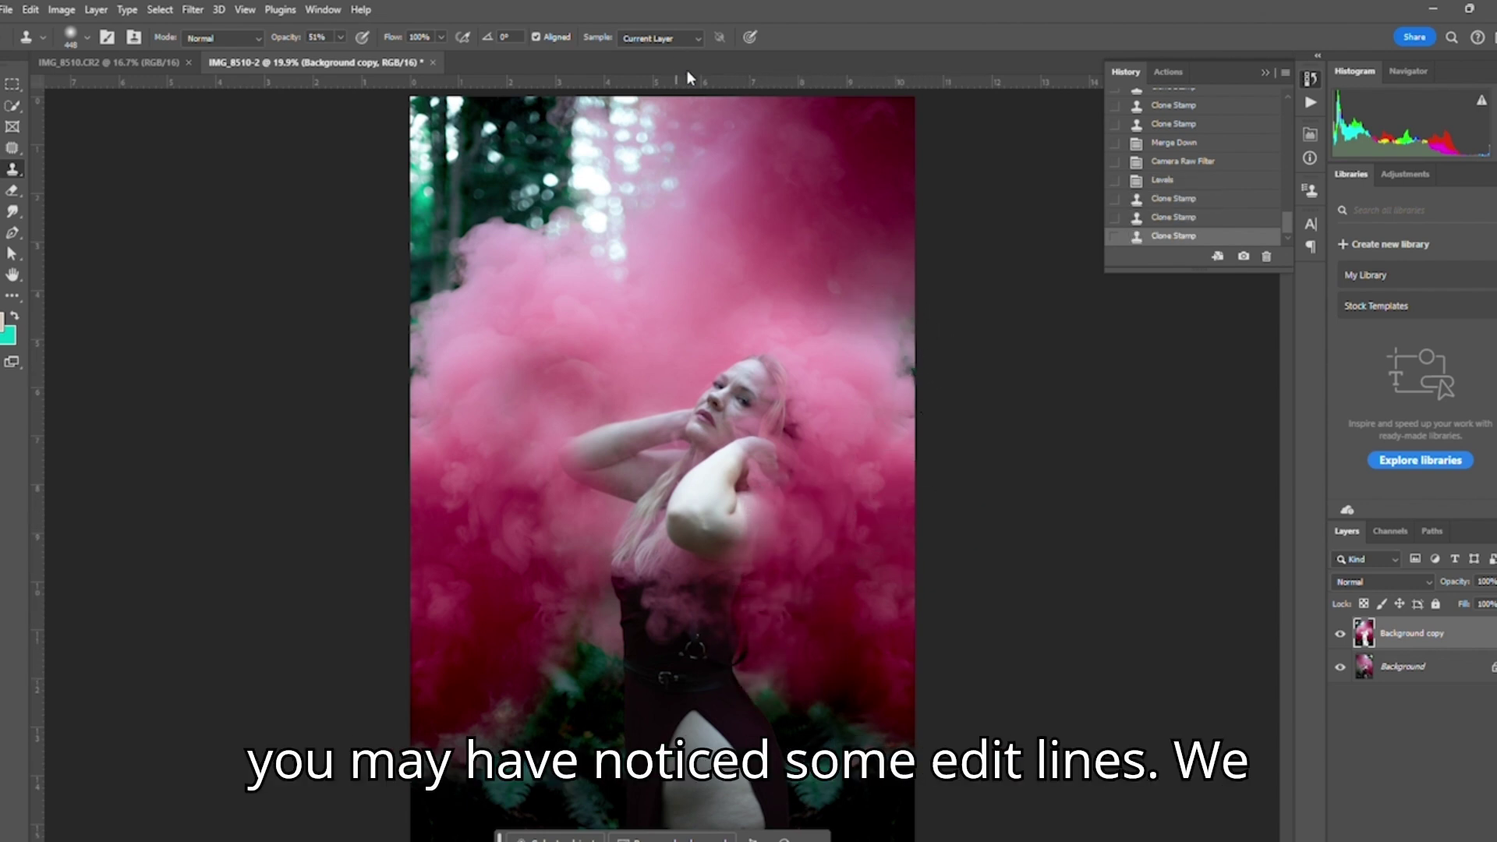
Step: Try a Levels adjustment on the Background layer with a midtone value of 0.87 and a white input level of 216
{"action": "left_click", "coordinate": [1403, 666]}
{"action": "left_click", "coordinate": [63, 10]}
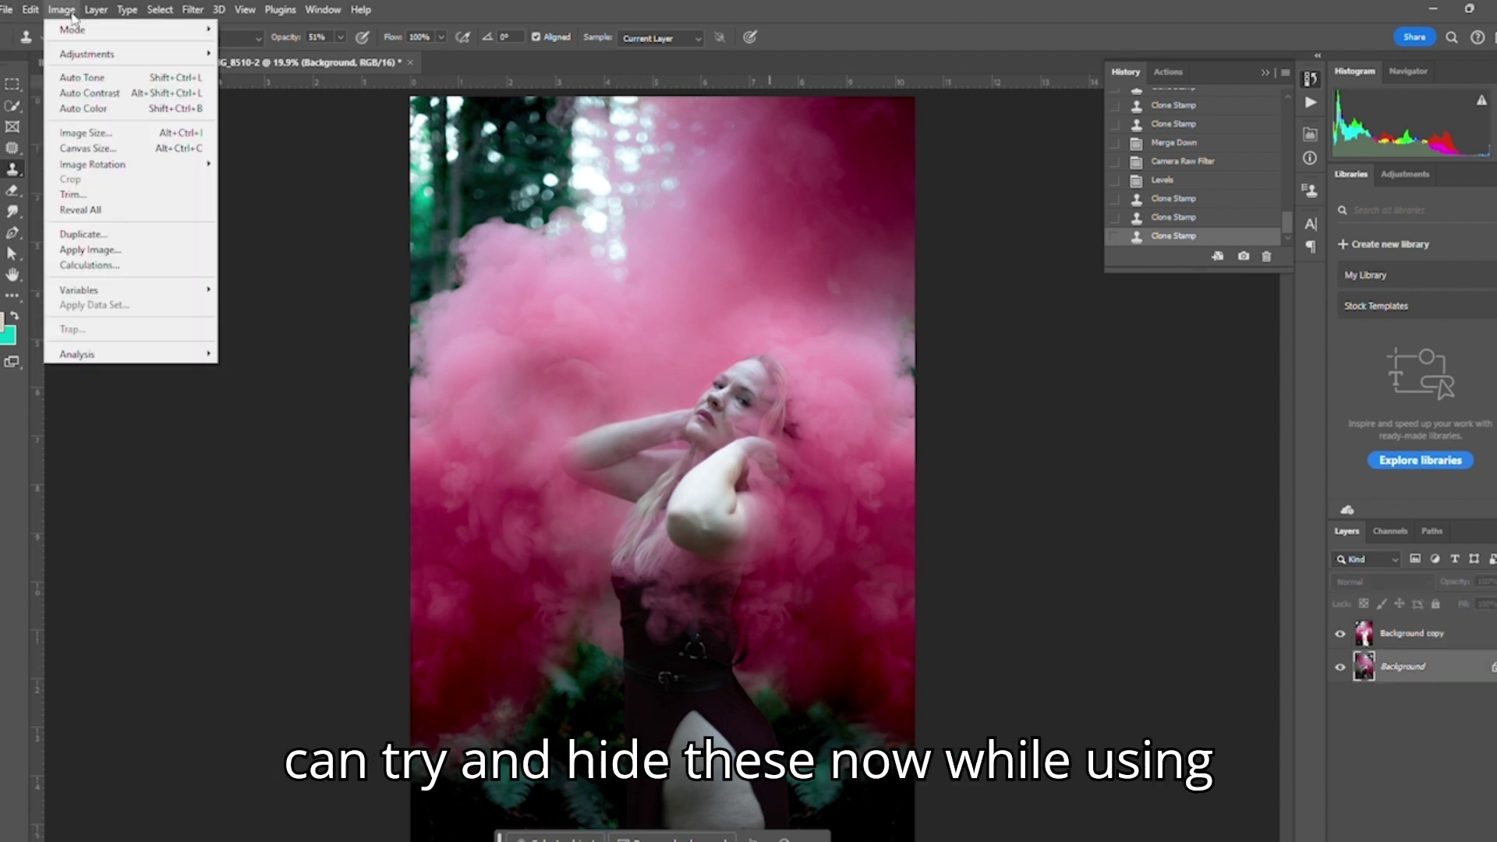
{"action": "mouse_move", "coordinate": [79, 53]}
{"action": "left_click", "coordinate": [242, 68]}
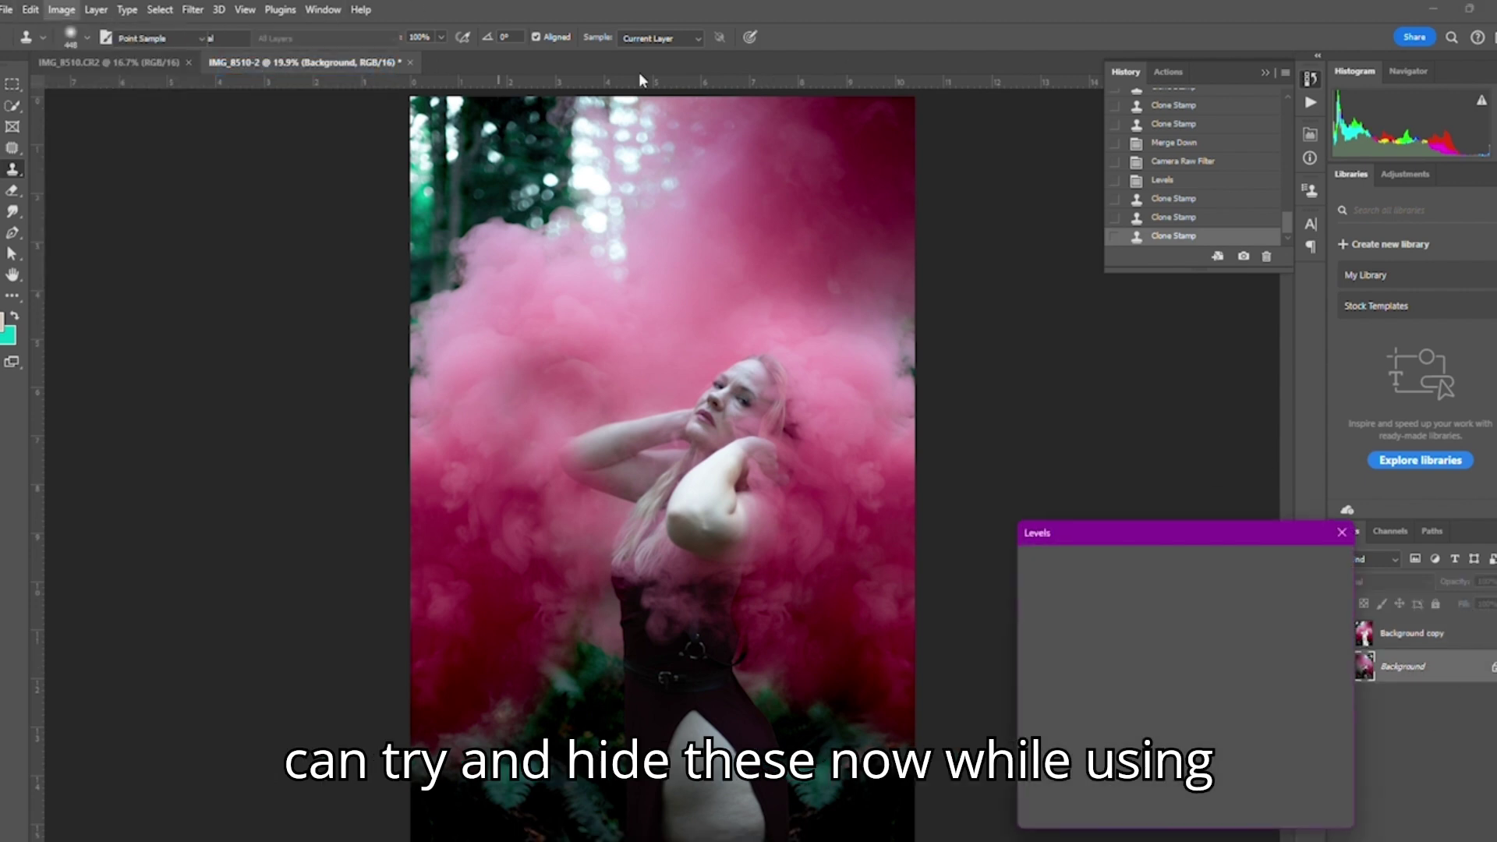
{"action": "left_click_drag", "start_coordinate": [1139, 716], "coordinate": [1134, 714]}
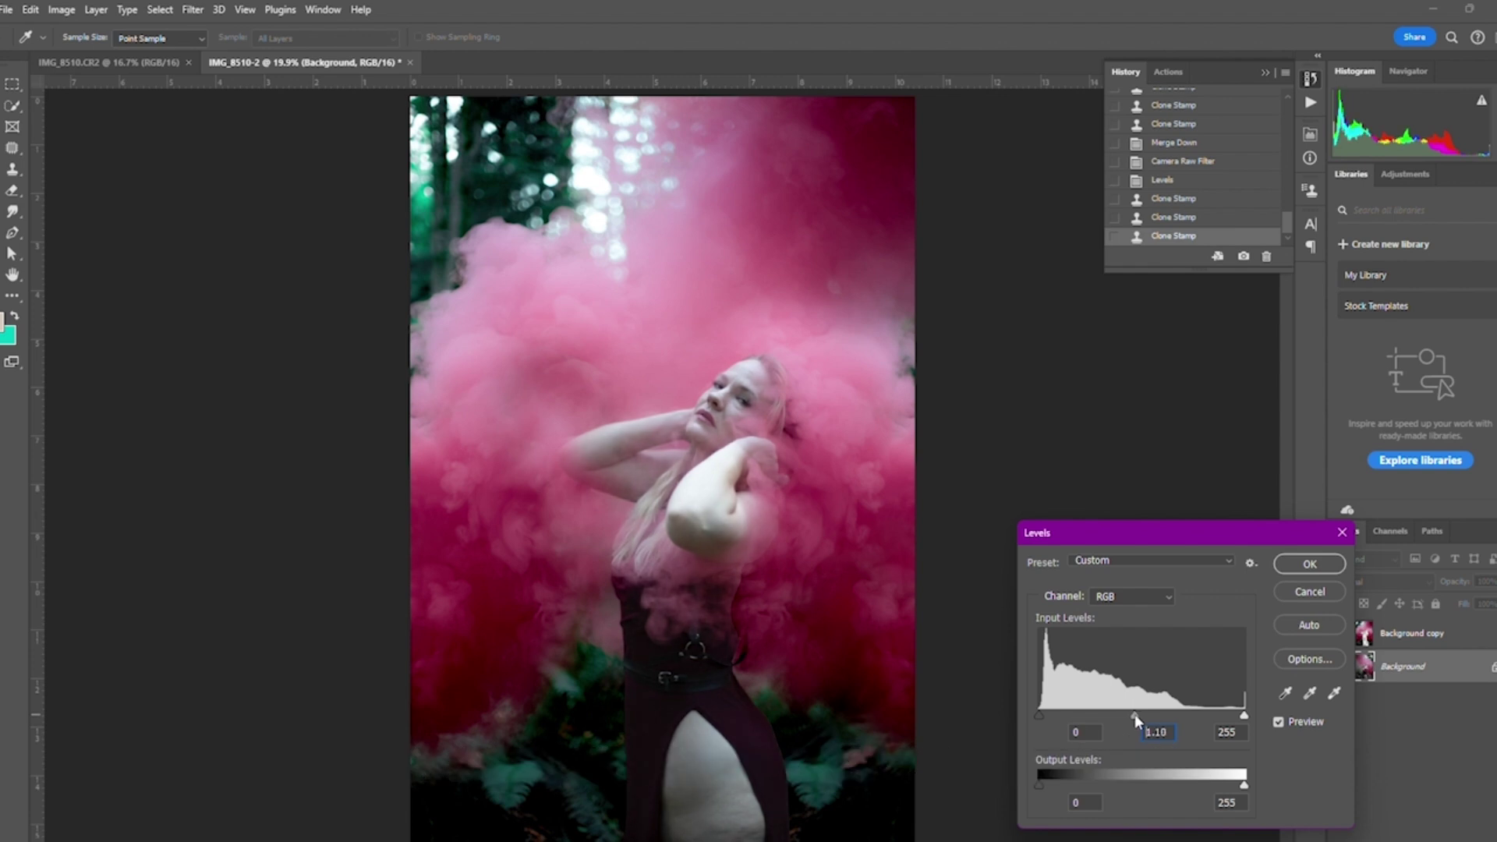
{"action": "left_click_drag", "start_coordinate": [1244, 715], "coordinate": [1212, 715]}
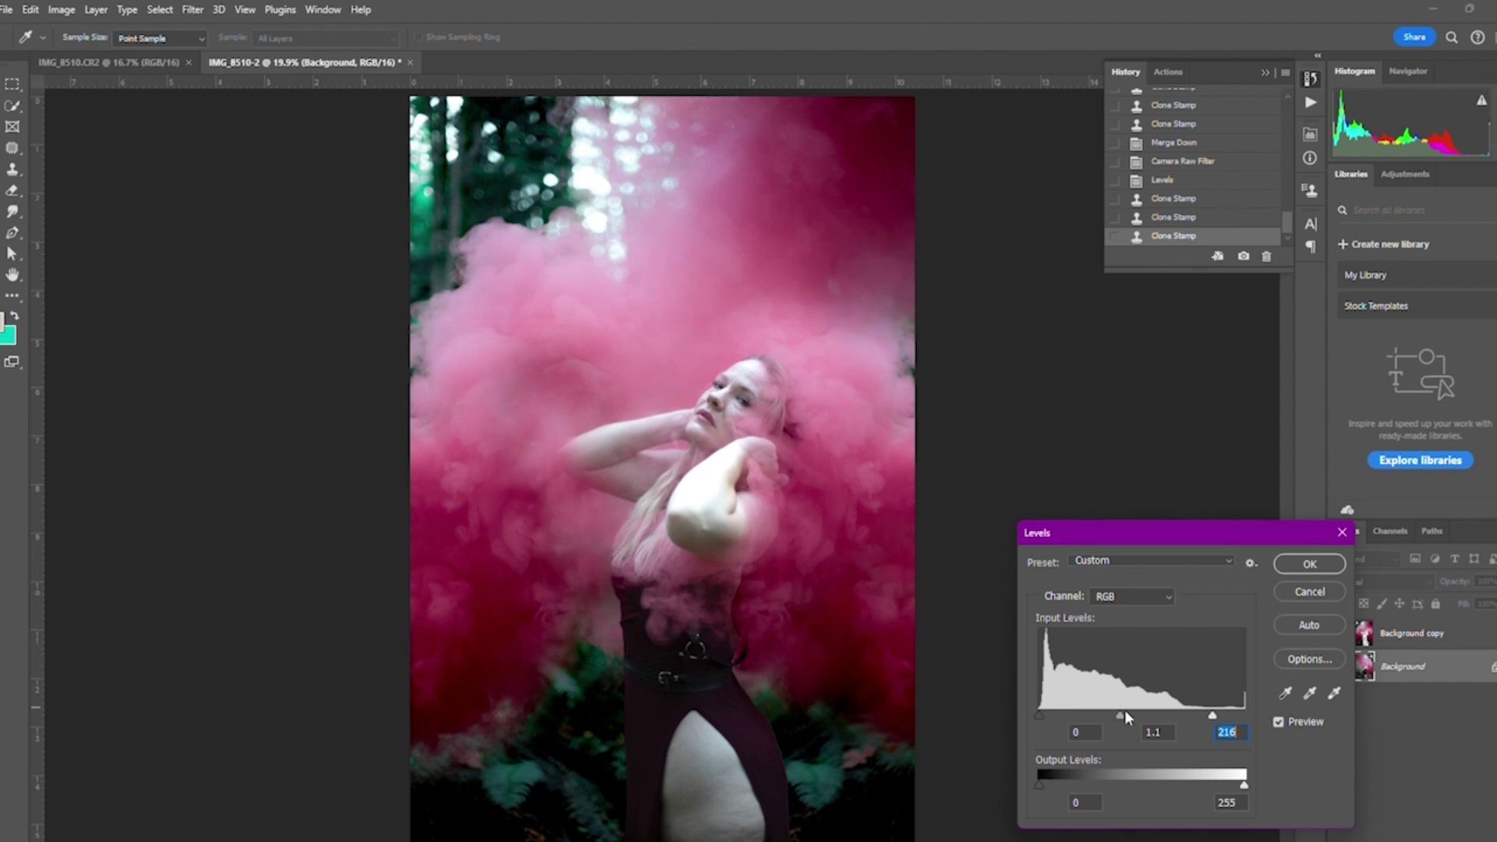
{"action": "left_click_drag", "start_coordinate": [1120, 717], "coordinate": [1126, 719]}
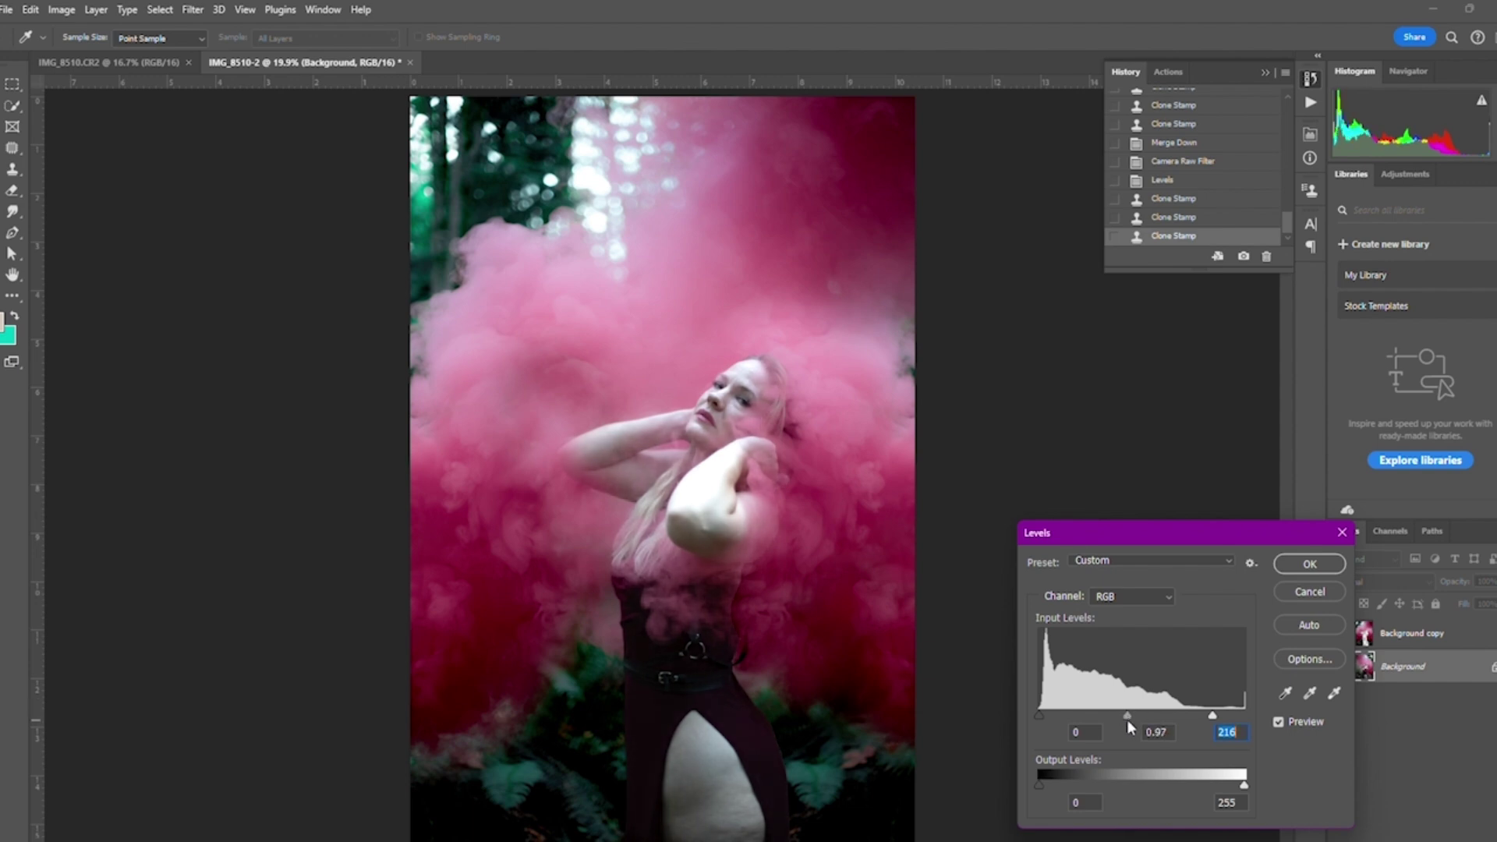
{"action": "left_click", "coordinate": [1131, 720]}
{"action": "left_click_drag", "start_coordinate": [1127, 714], "coordinate": [1134, 717]}
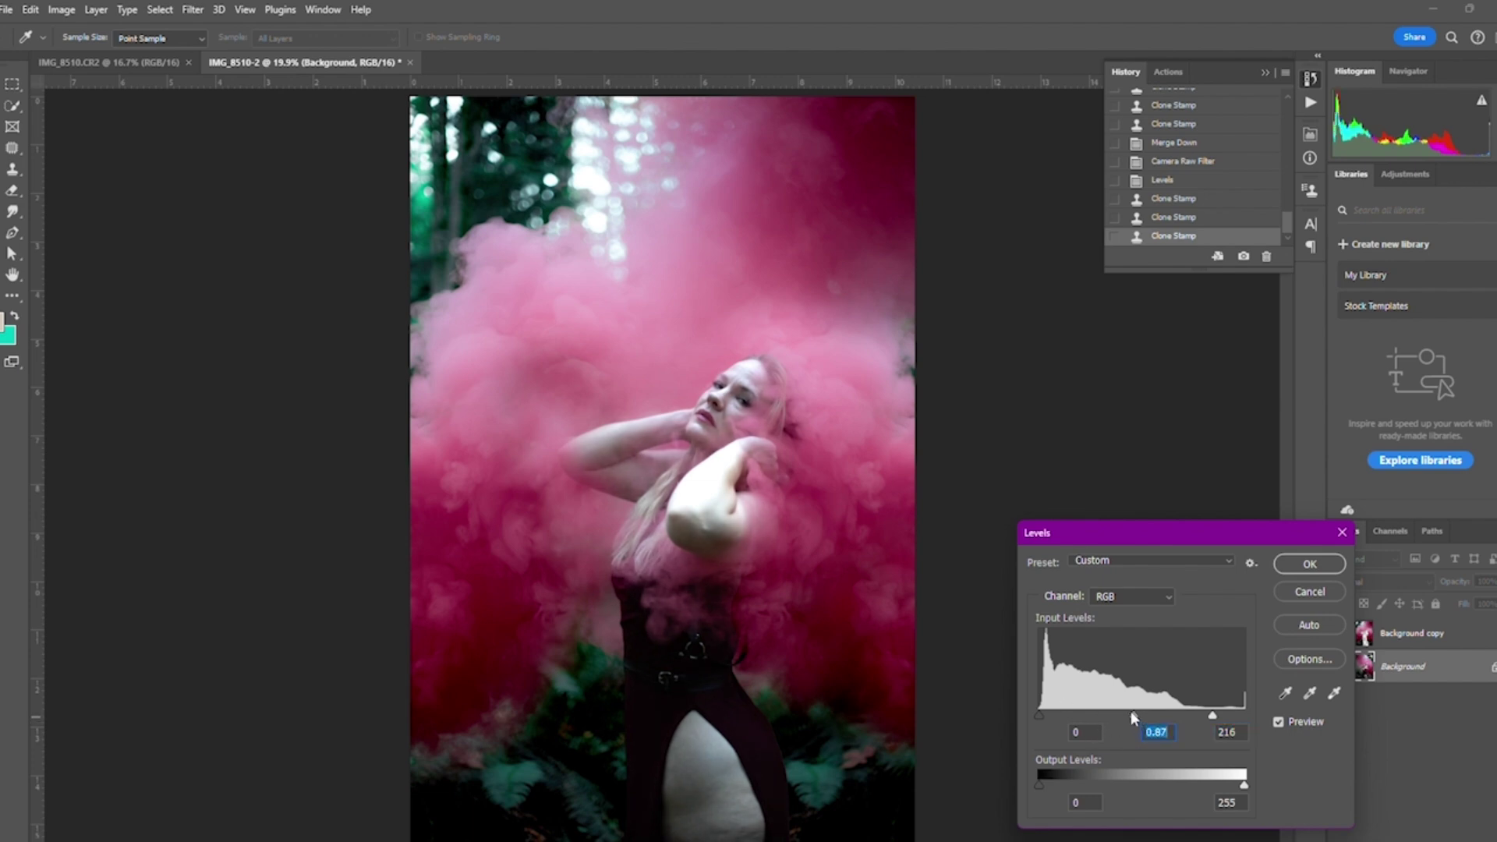
{"action": "left_click", "coordinate": [1310, 564]}
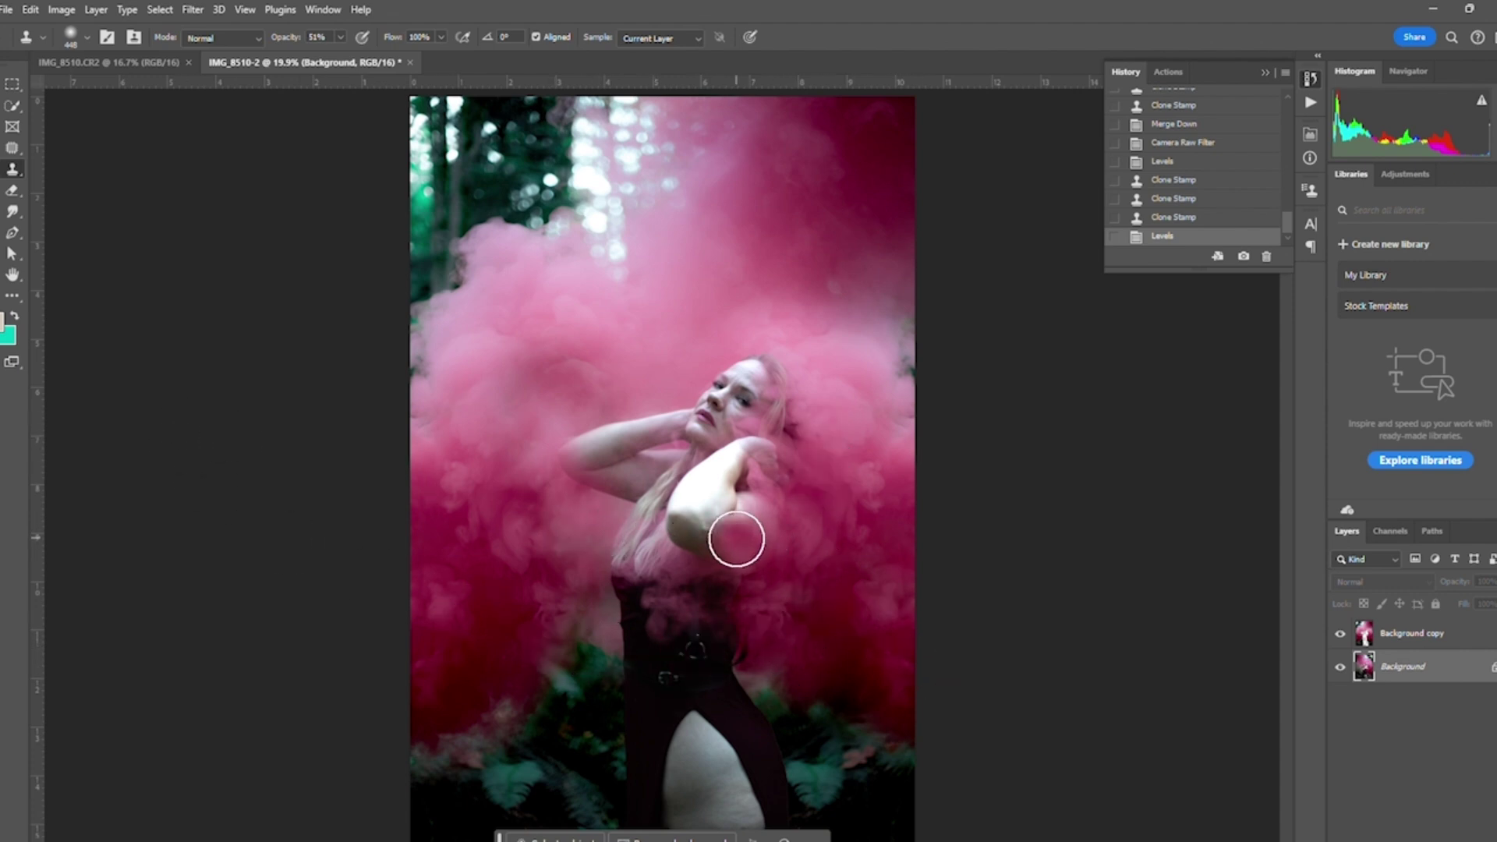
Step: Undo the Levels adjustment on the Background layer by returning to the last Clone Stamp state
{"action": "key", "text": "z"}
{"action": "left_click", "coordinate": [759, 364]}
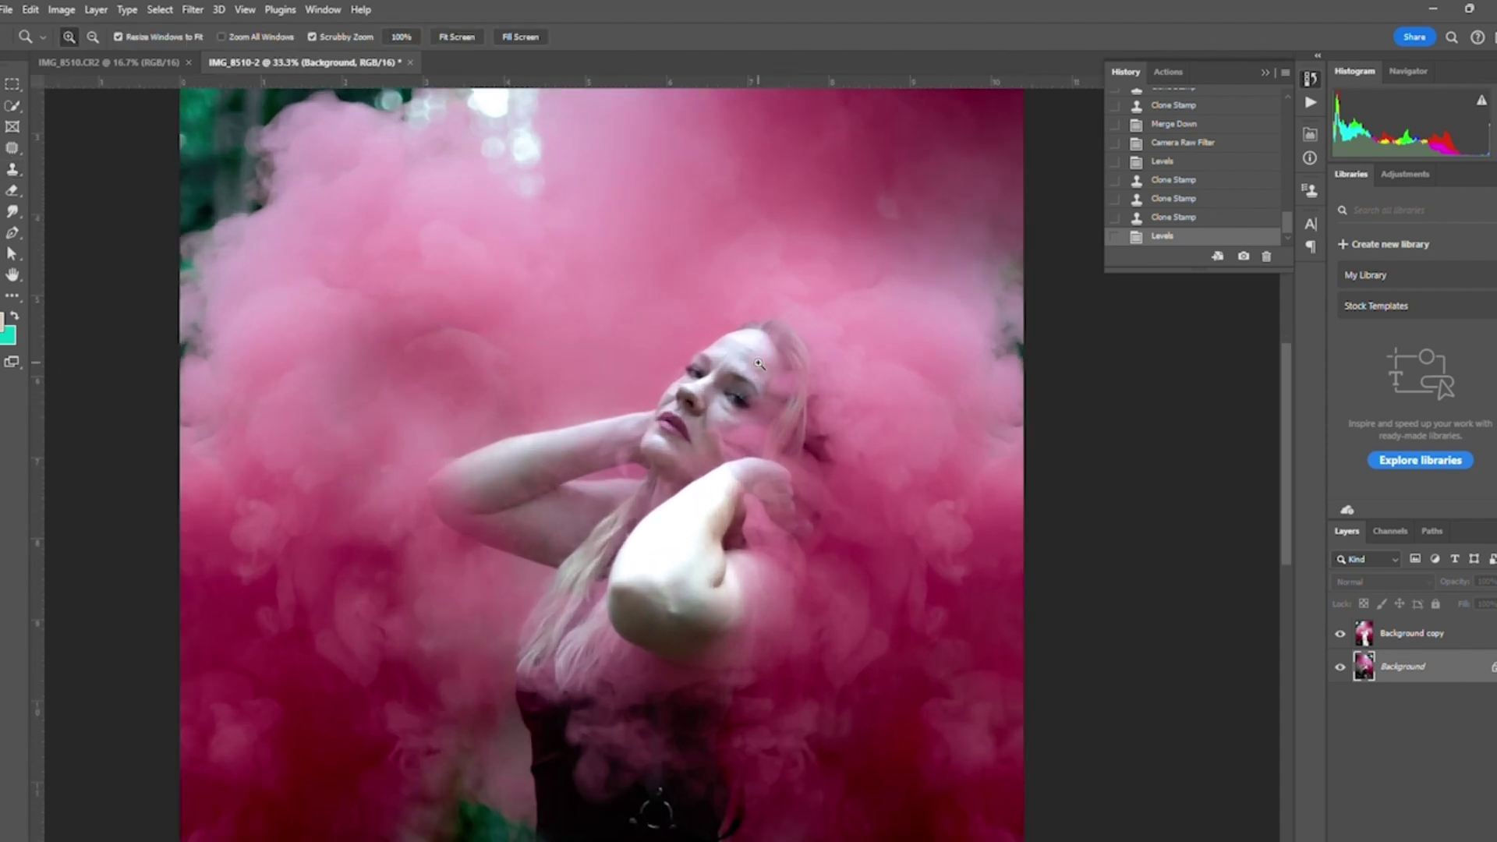
{"action": "left_click", "coordinate": [759, 364]}
{"action": "left_click", "coordinate": [1206, 217]}
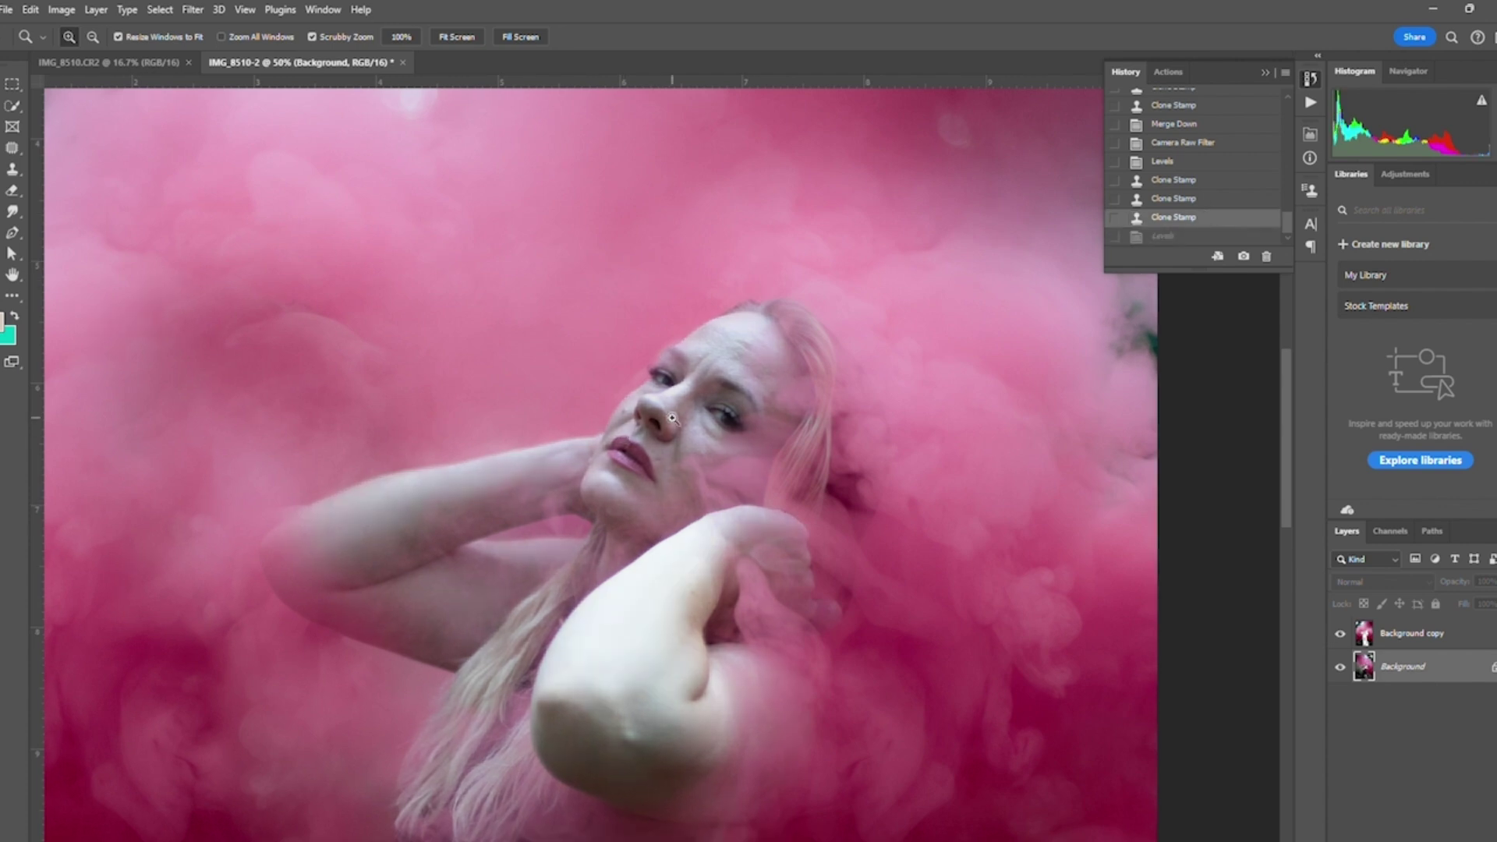
Step: Inspect the woman's face up close and duplicate the Background layer as Background copy 2
{"action": "left_click", "coordinate": [675, 420]}
{"action": "left_click", "coordinate": [754, 394]}
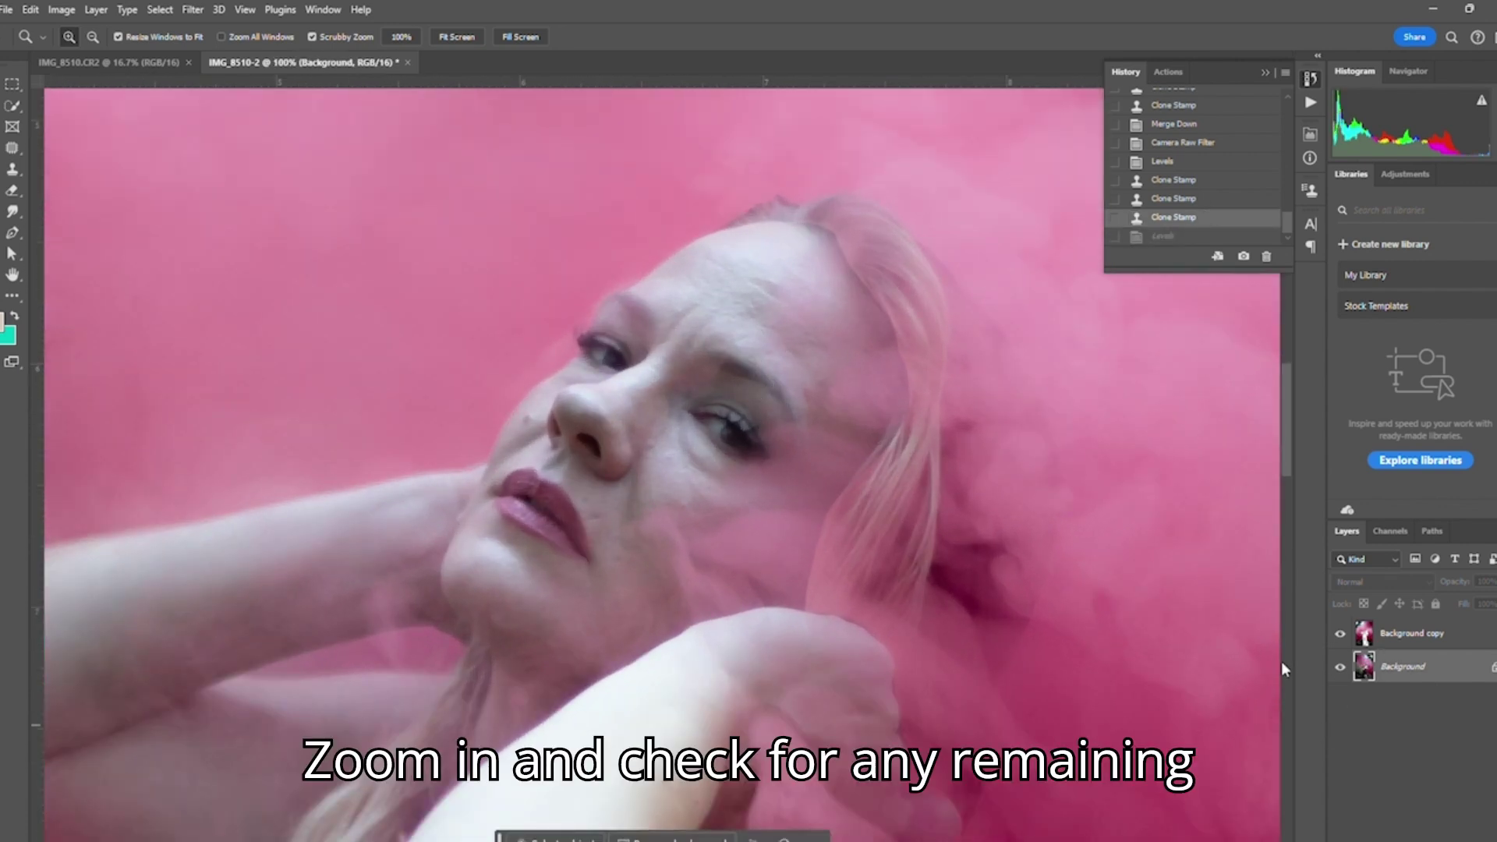
{"action": "right_click", "coordinate": [1401, 668]}
{"action": "left_click", "coordinate": [1411, 696]}
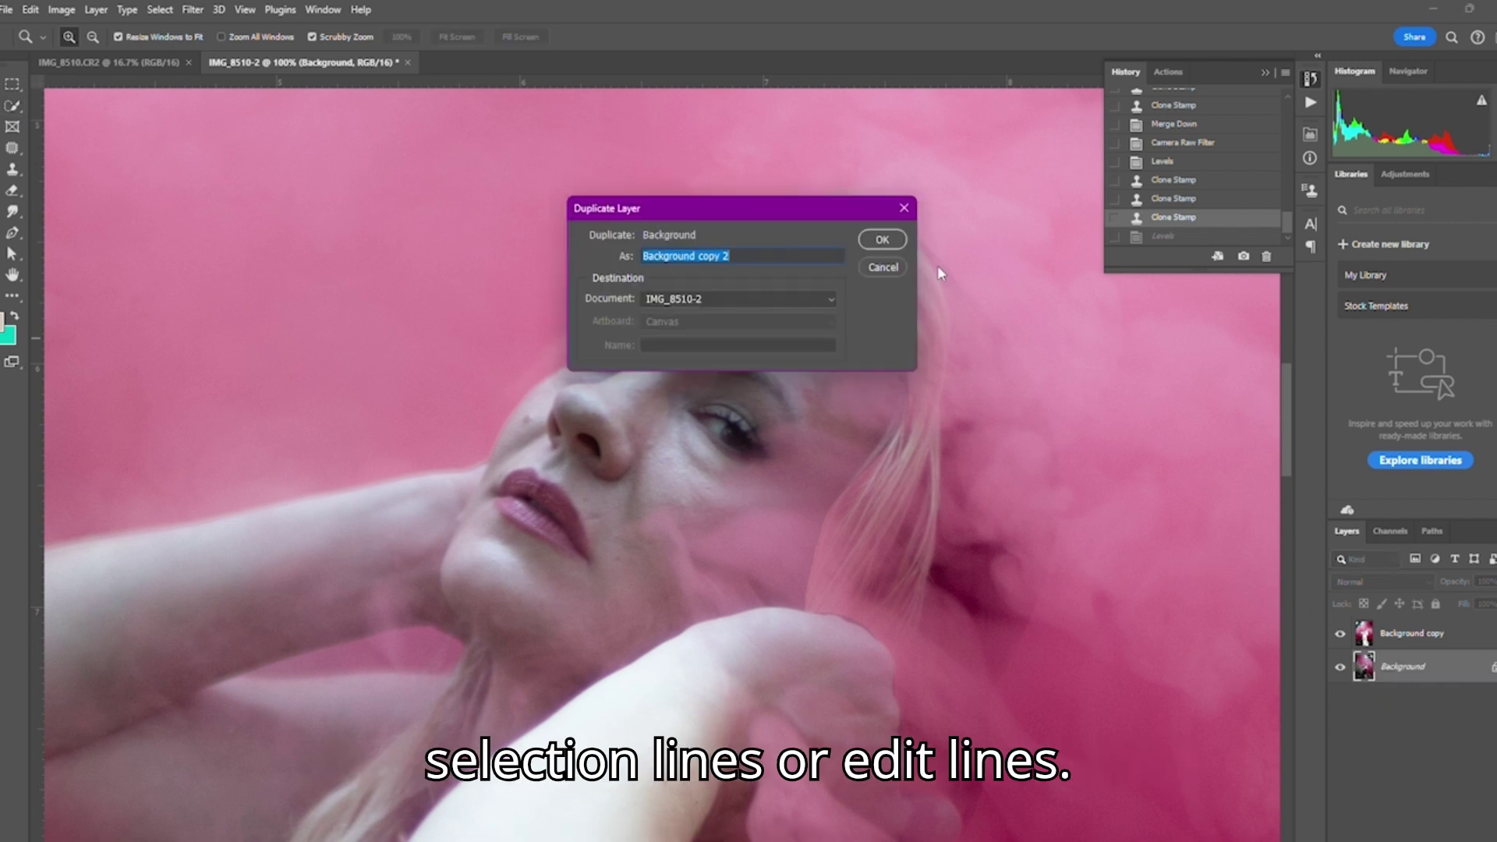
{"action": "left_click", "coordinate": [881, 240]}
Step: Erase along the top edge of the woman's hair on the Background copy layer with a soft 36 px Eraser
{"action": "key", "text": "w"}
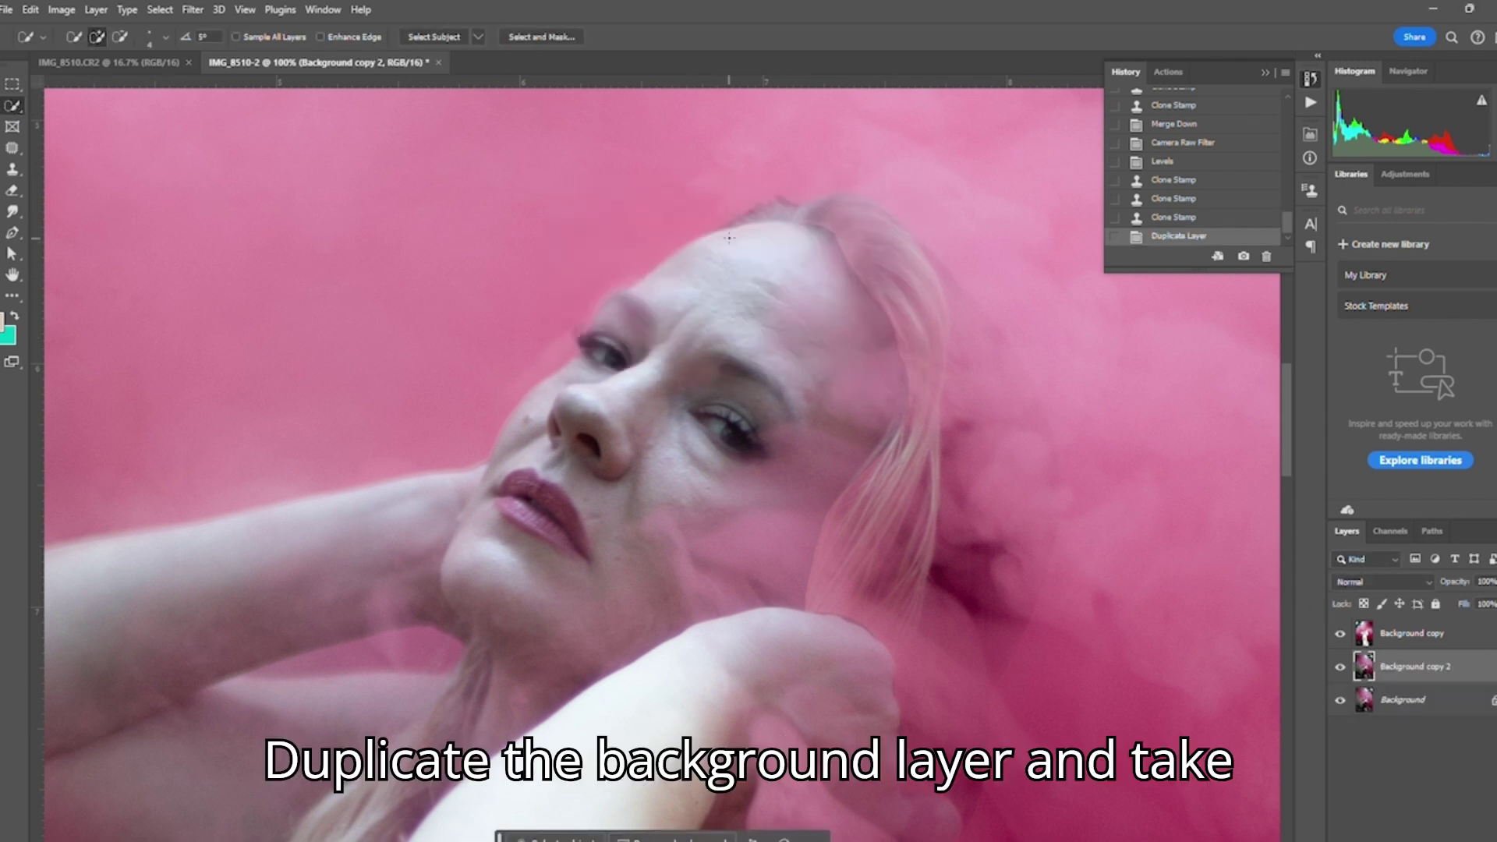
{"action": "scroll", "coordinate": [732, 655], "scroll_direction": "down", "scroll_amount": 1}
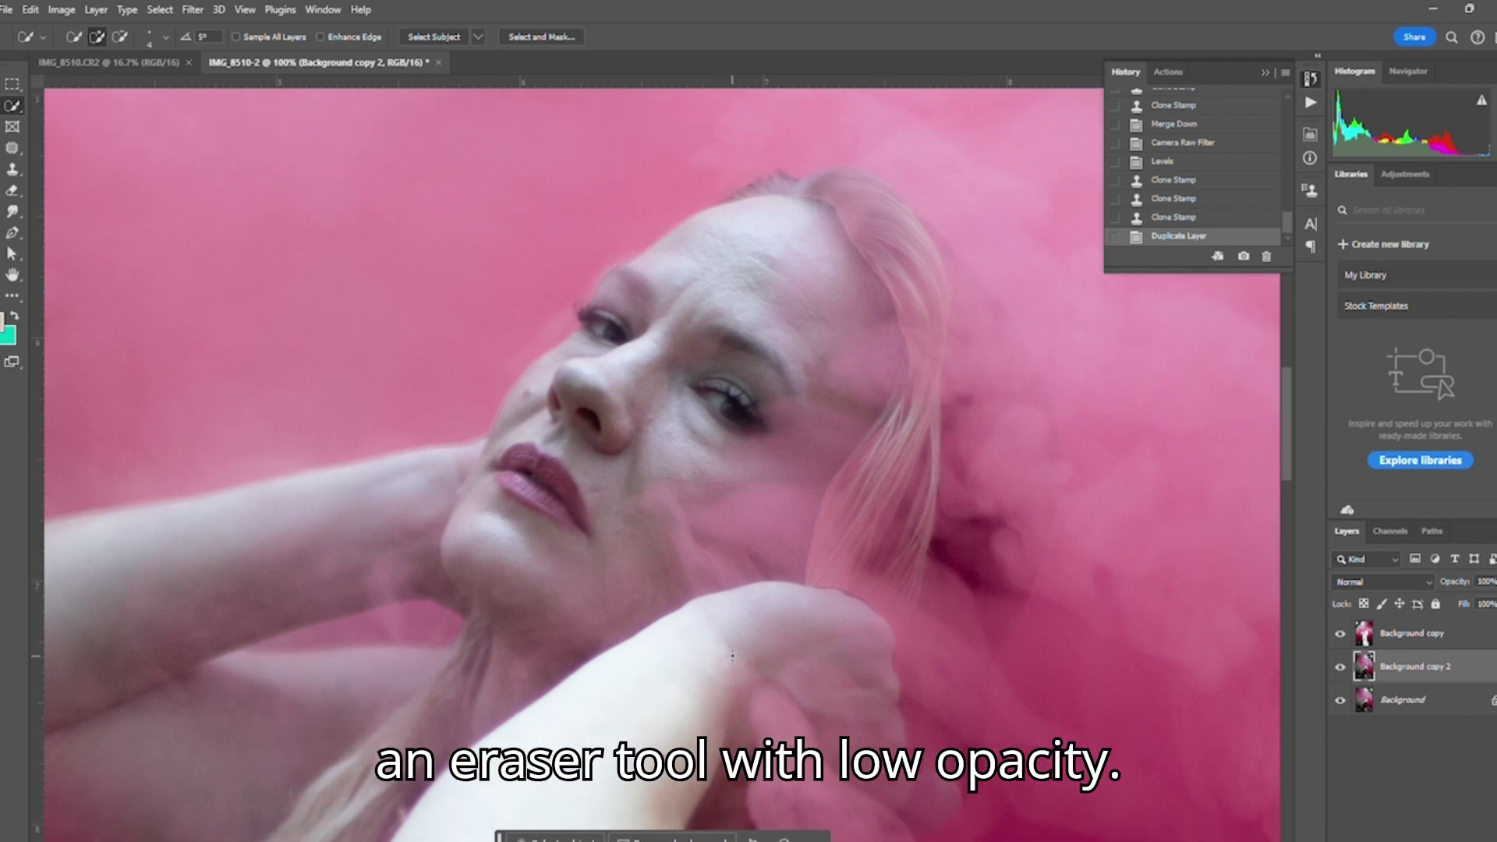
{"action": "key", "text": "z"}
{"action": "left_click", "coordinate": [541, 439]}
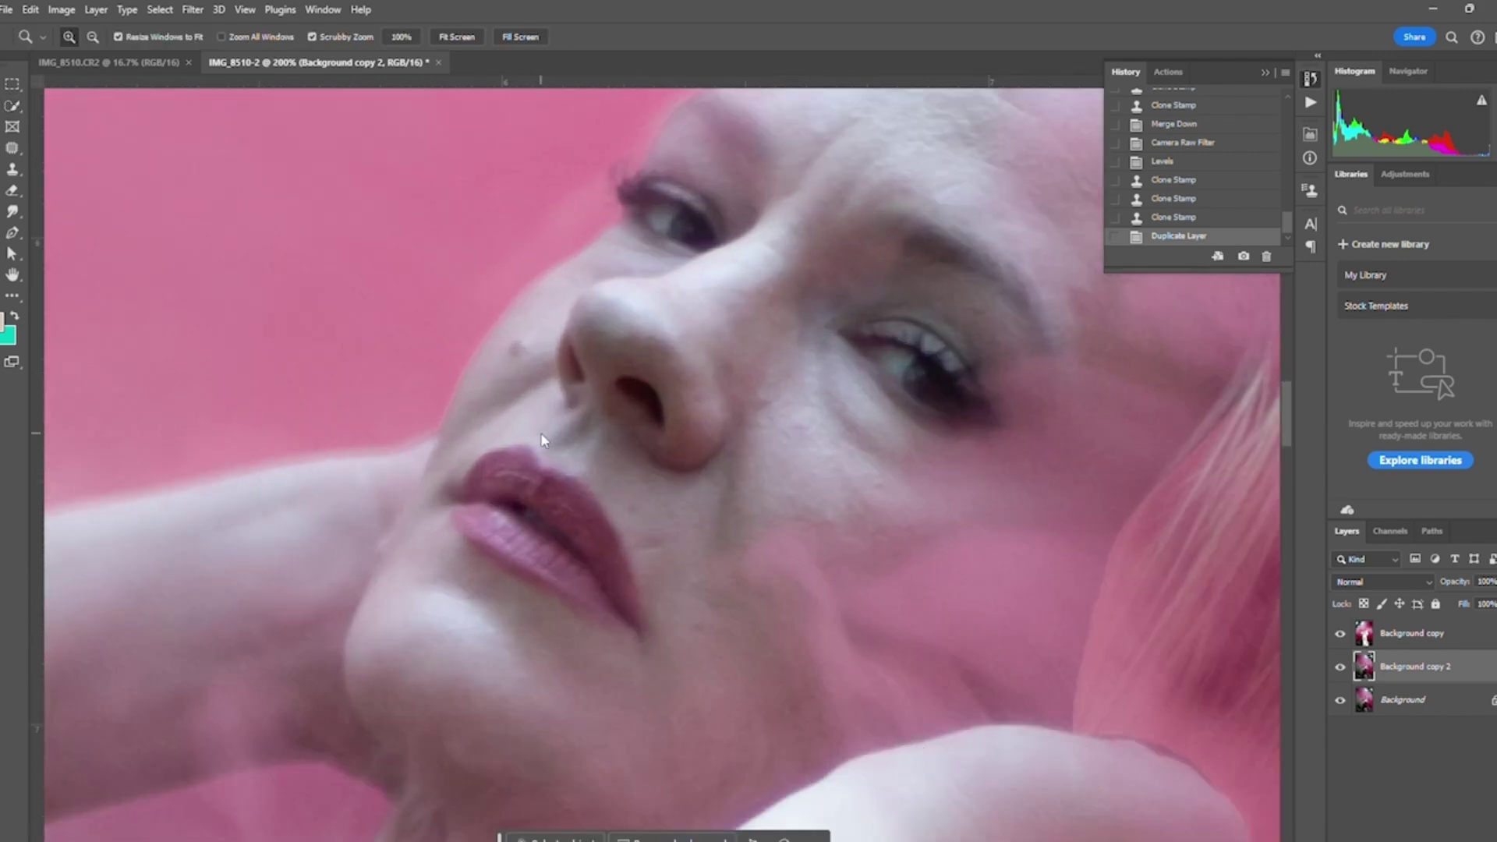
{"action": "right_click", "coordinate": [539, 435]}
{"action": "left_click", "coordinate": [558, 442]}
{"action": "left_click_drag", "start_coordinate": [772, 378], "coordinate": [1079, 472]}
{"action": "left_click", "coordinate": [1412, 633]}
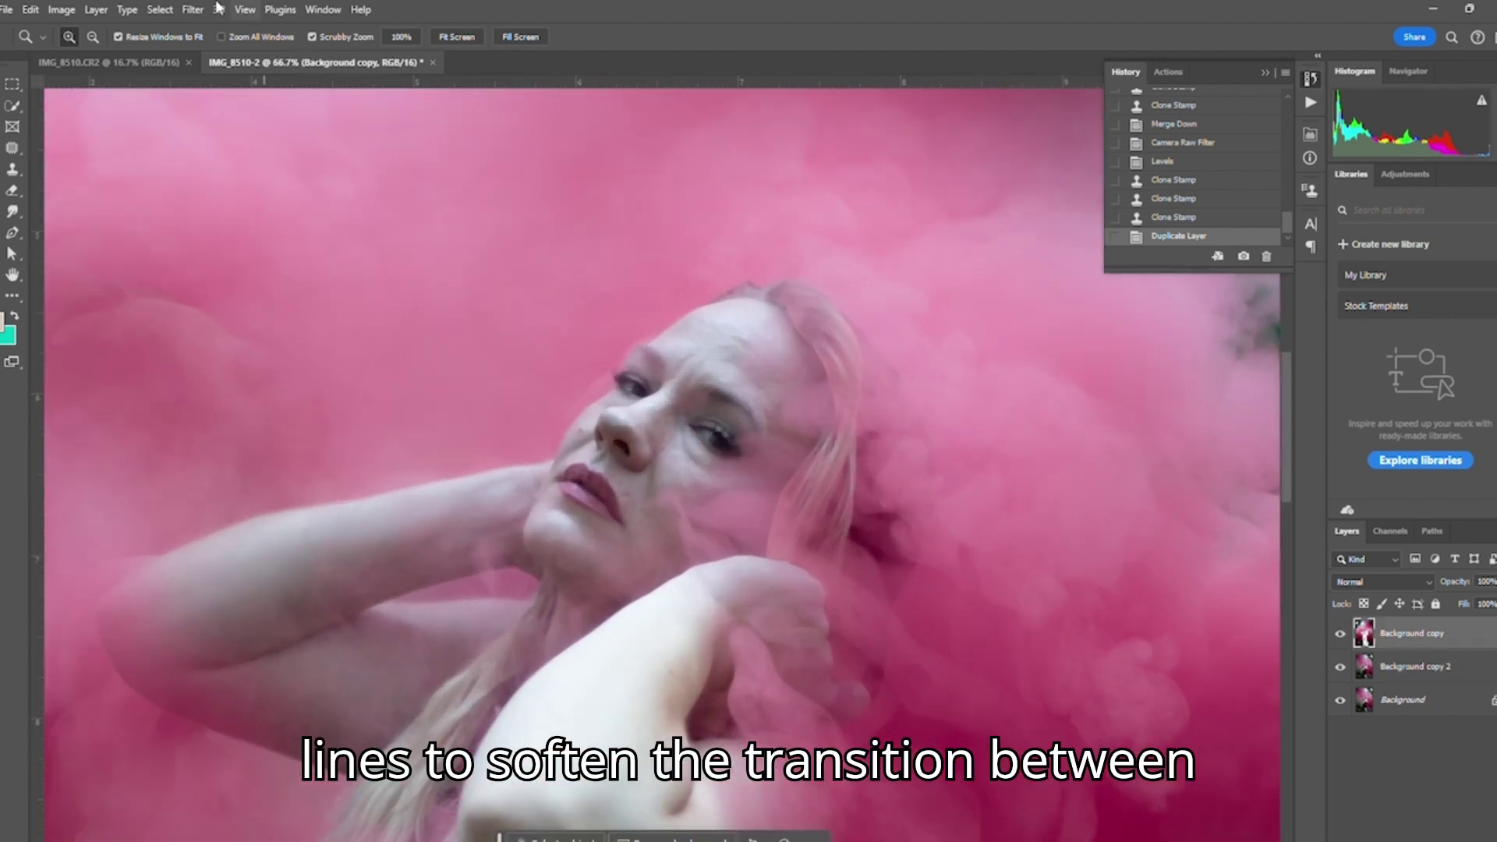
{"action": "left_click", "coordinate": [12, 190]}
{"action": "right_click", "coordinate": [803, 329]}
{"action": "left_click_drag", "start_coordinate": [930, 366], "coordinate": [896, 370]}
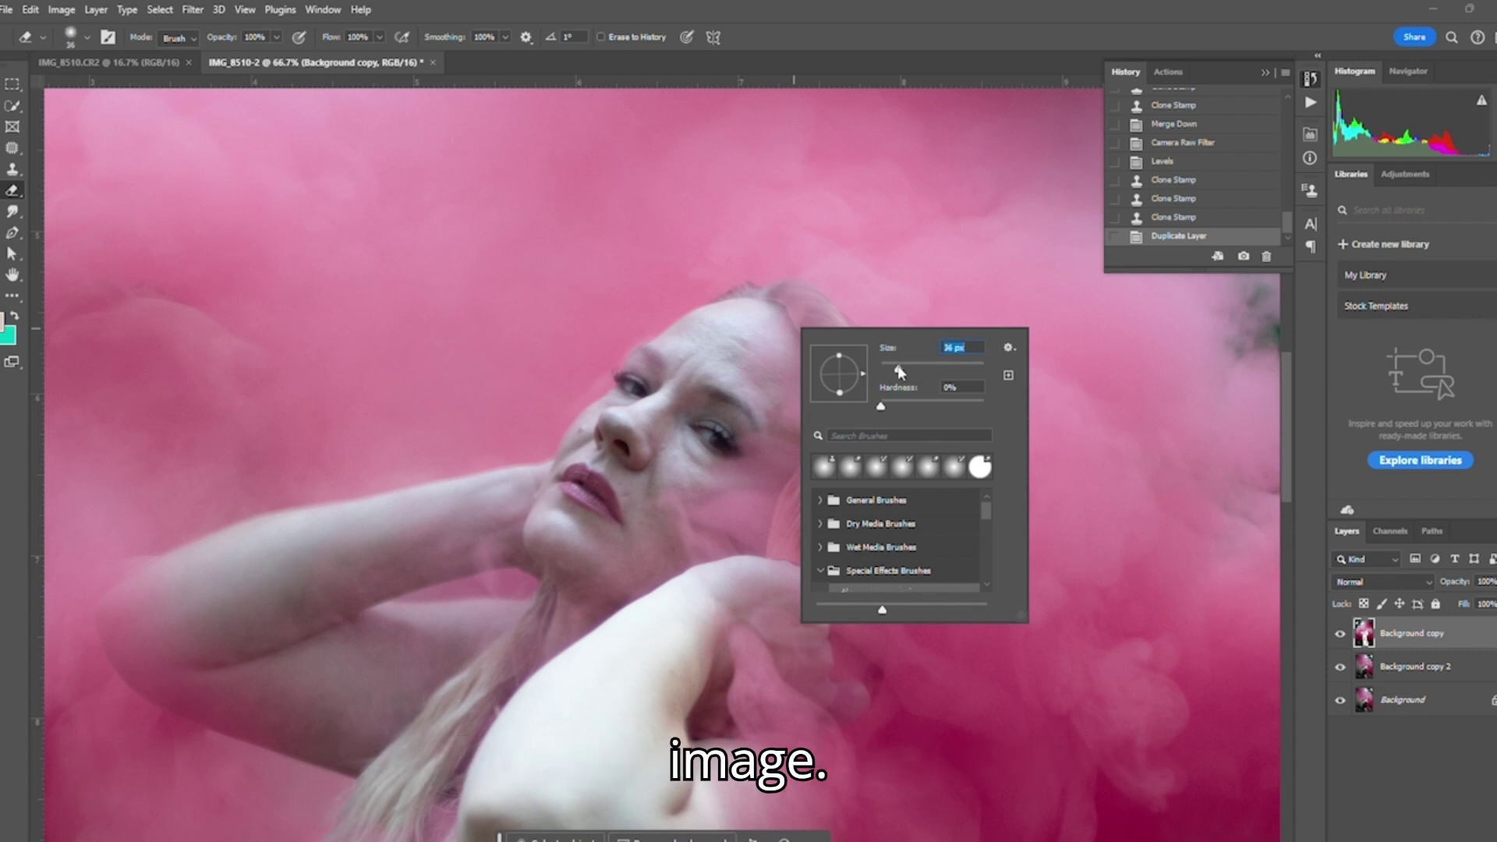
{"action": "left_click", "coordinate": [786, 306]}
{"action": "left_click_drag", "start_coordinate": [738, 297], "coordinate": [753, 307]}
Step: Set the Eraser to 53% opacity and 59 px, and soften the edit lines around the woman's hair, raised hand and upper arm
{"action": "left_click", "coordinate": [276, 36]}
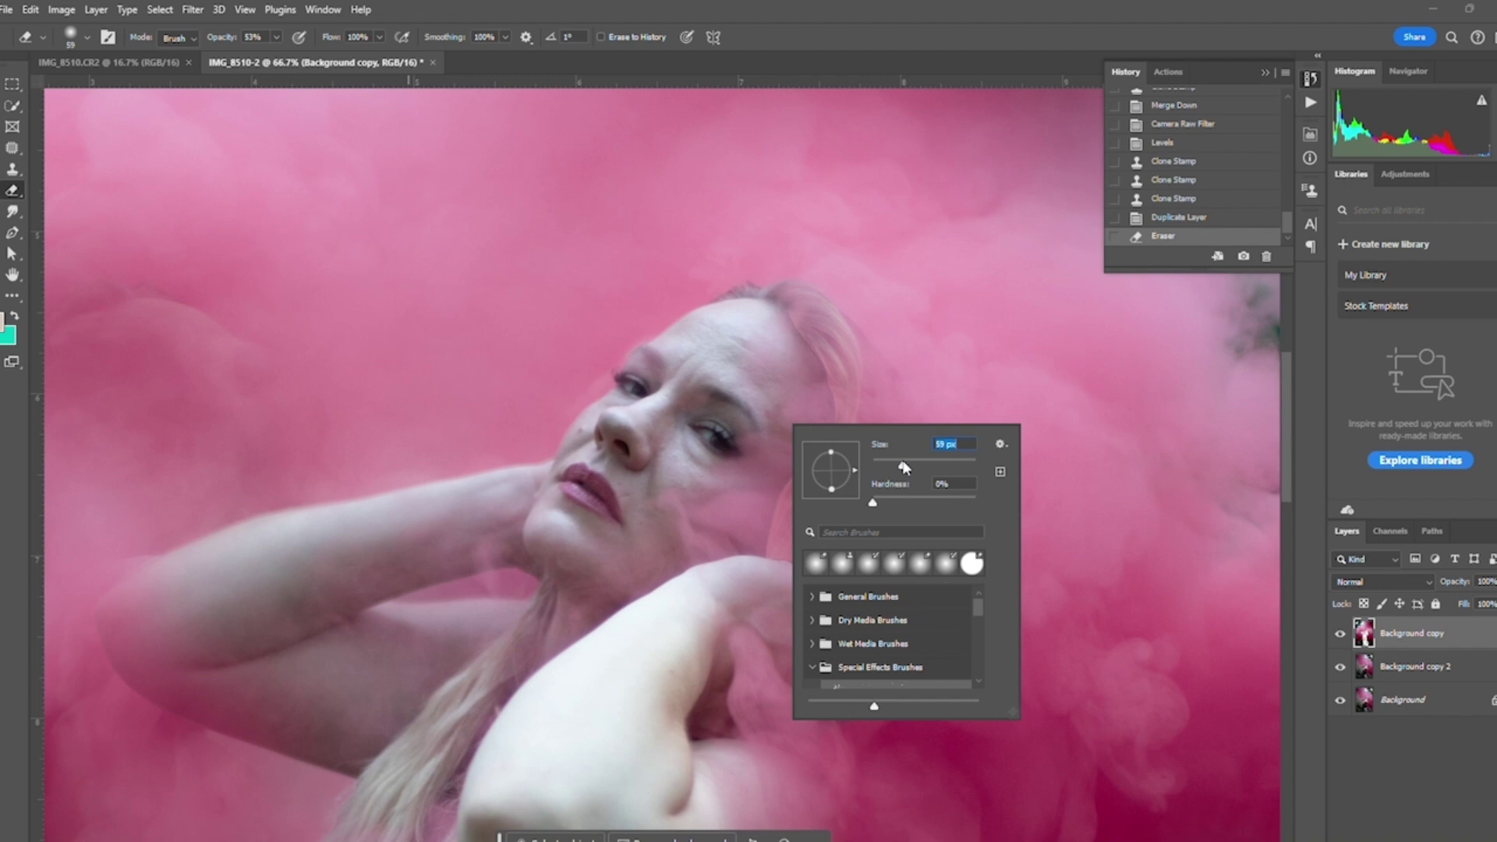
{"action": "left_click", "coordinate": [780, 313]}
{"action": "mouse_move", "coordinate": [790, 333]}
{"action": "left_mouse_down"}
{"action": "mouse_move", "coordinate": [739, 291]}
{"action": "mouse_move", "coordinate": [777, 282]}
{"action": "mouse_move", "coordinate": [701, 309]}
{"action": "left_mouse_up"}
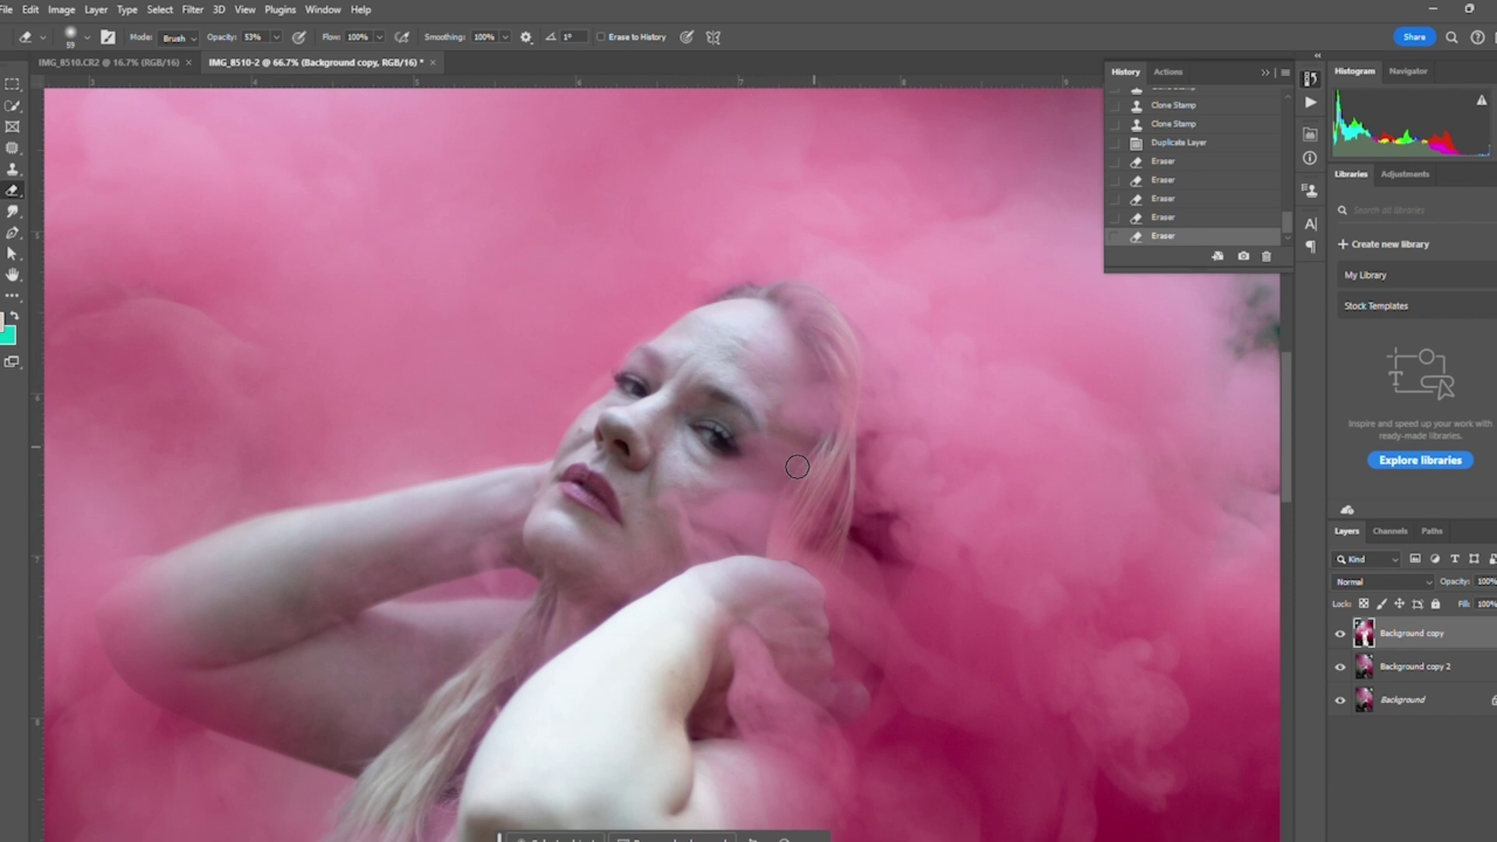
{"action": "mouse_move", "coordinate": [826, 646]}
{"action": "left_mouse_down"}
{"action": "mouse_move", "coordinate": [803, 544]}
{"action": "mouse_move", "coordinate": [842, 685]}
{"action": "mouse_move", "coordinate": [842, 725]}
{"action": "mouse_move", "coordinate": [813, 765]}
{"action": "left_mouse_up"}
{"action": "mouse_move", "coordinate": [874, 690]}
{"action": "left_mouse_down"}
{"action": "mouse_move", "coordinate": [831, 684]}
{"action": "mouse_move", "coordinate": [848, 697]}
{"action": "left_mouse_up"}
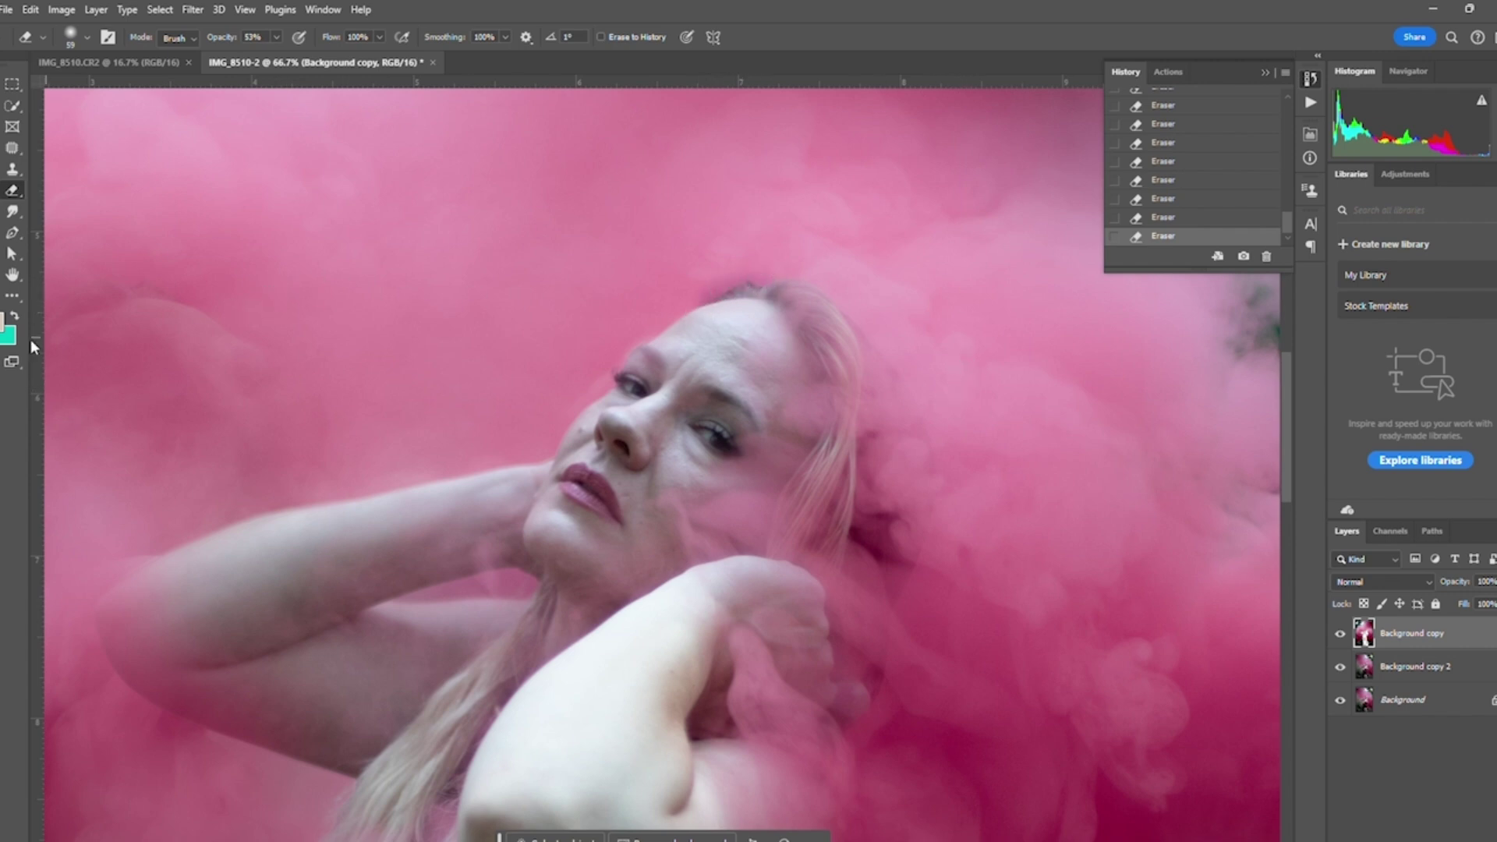
Step: Burn the eyebrow above the woman's nearer eye in the shadows at 6% exposure, switching from Background copy to the Background copy 2 layer
{"action": "key", "text": "z"}
{"action": "right_click", "coordinate": [569, 406]}
{"action": "left_click", "coordinate": [601, 413]}
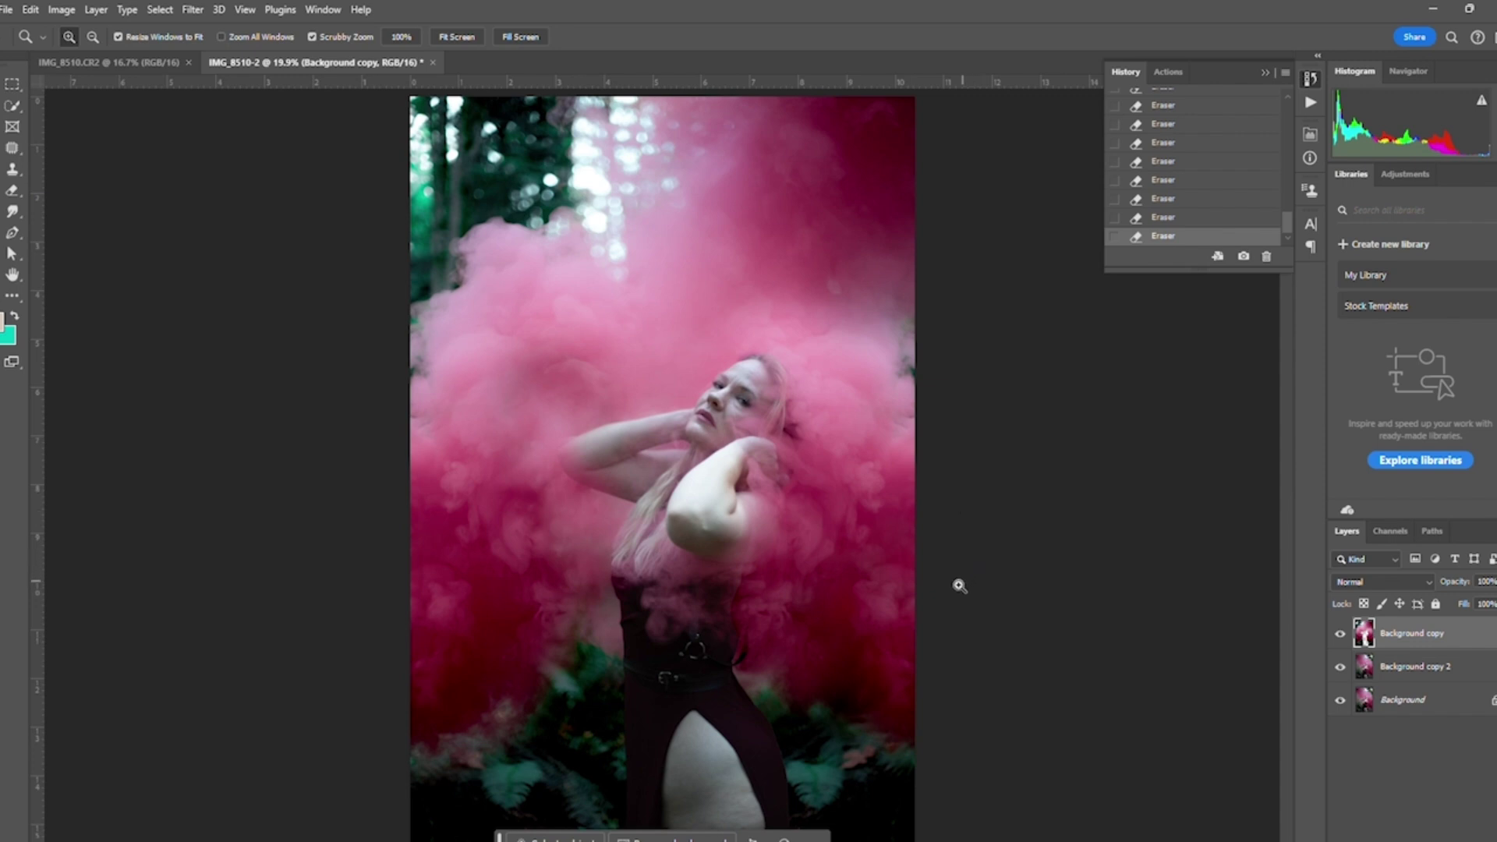
{"action": "left_click_drag", "start_coordinate": [616, 446], "coordinate": [638, 456]}
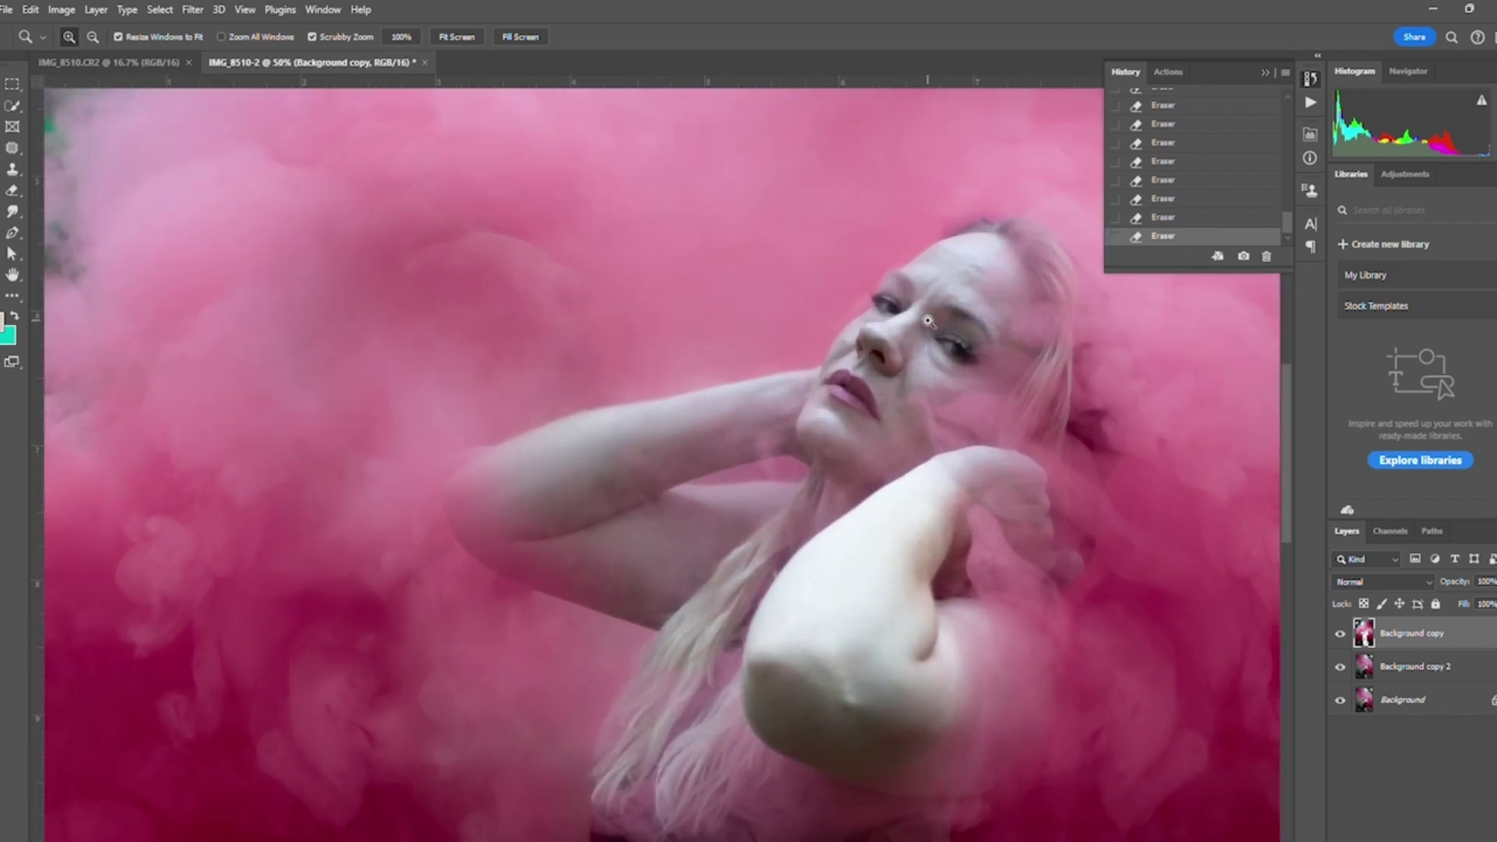
{"action": "left_click_drag", "start_coordinate": [930, 339], "coordinate": [987, 325]}
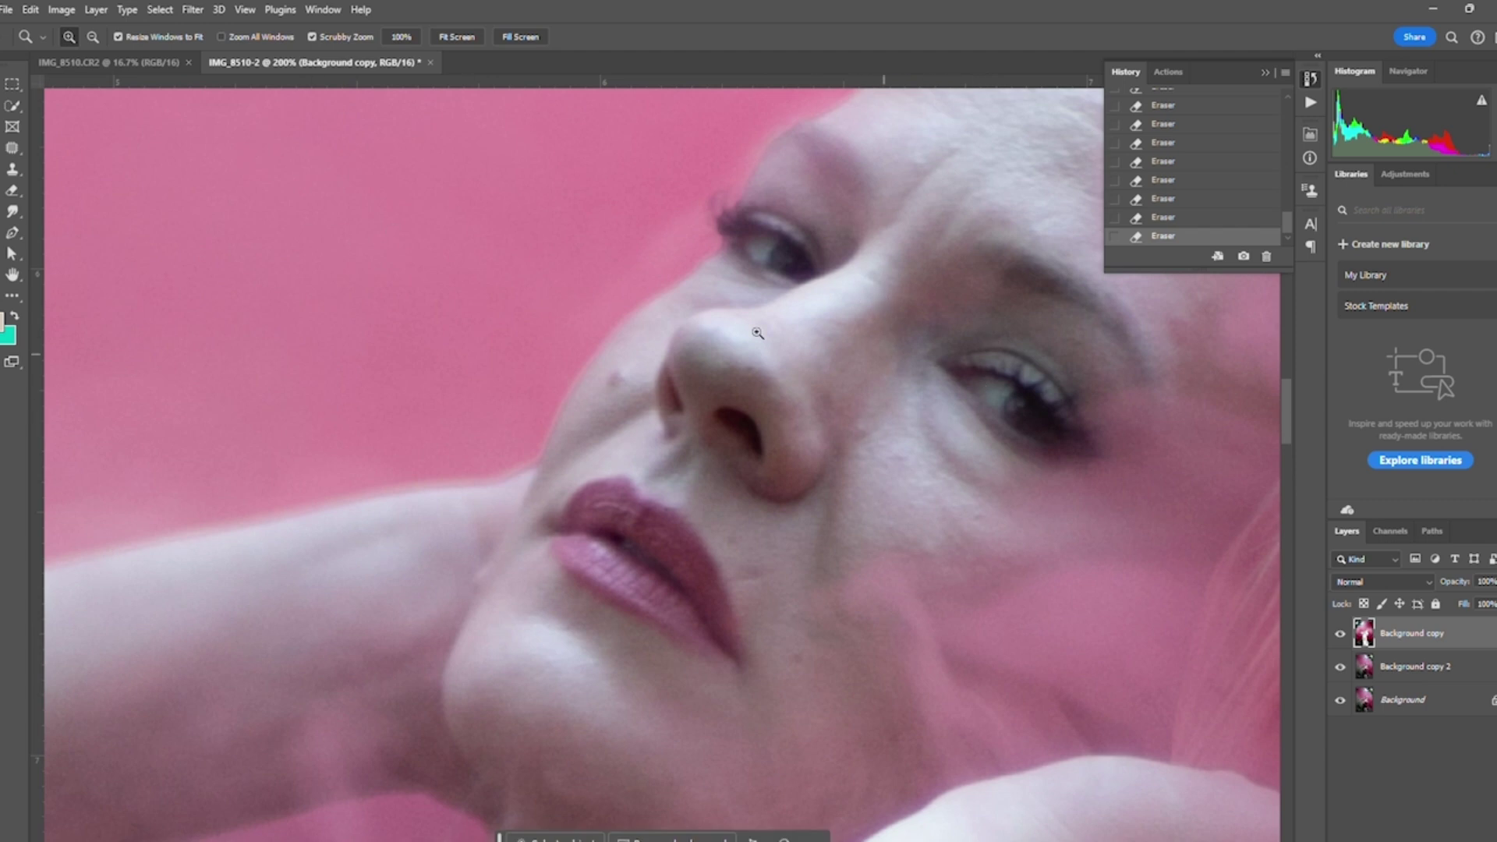
{"action": "key", "text": "o"}
{"action": "left_click_drag", "start_coordinate": [1006, 261], "coordinate": [1027, 269]}
{"action": "left_click", "coordinate": [1403, 669]}
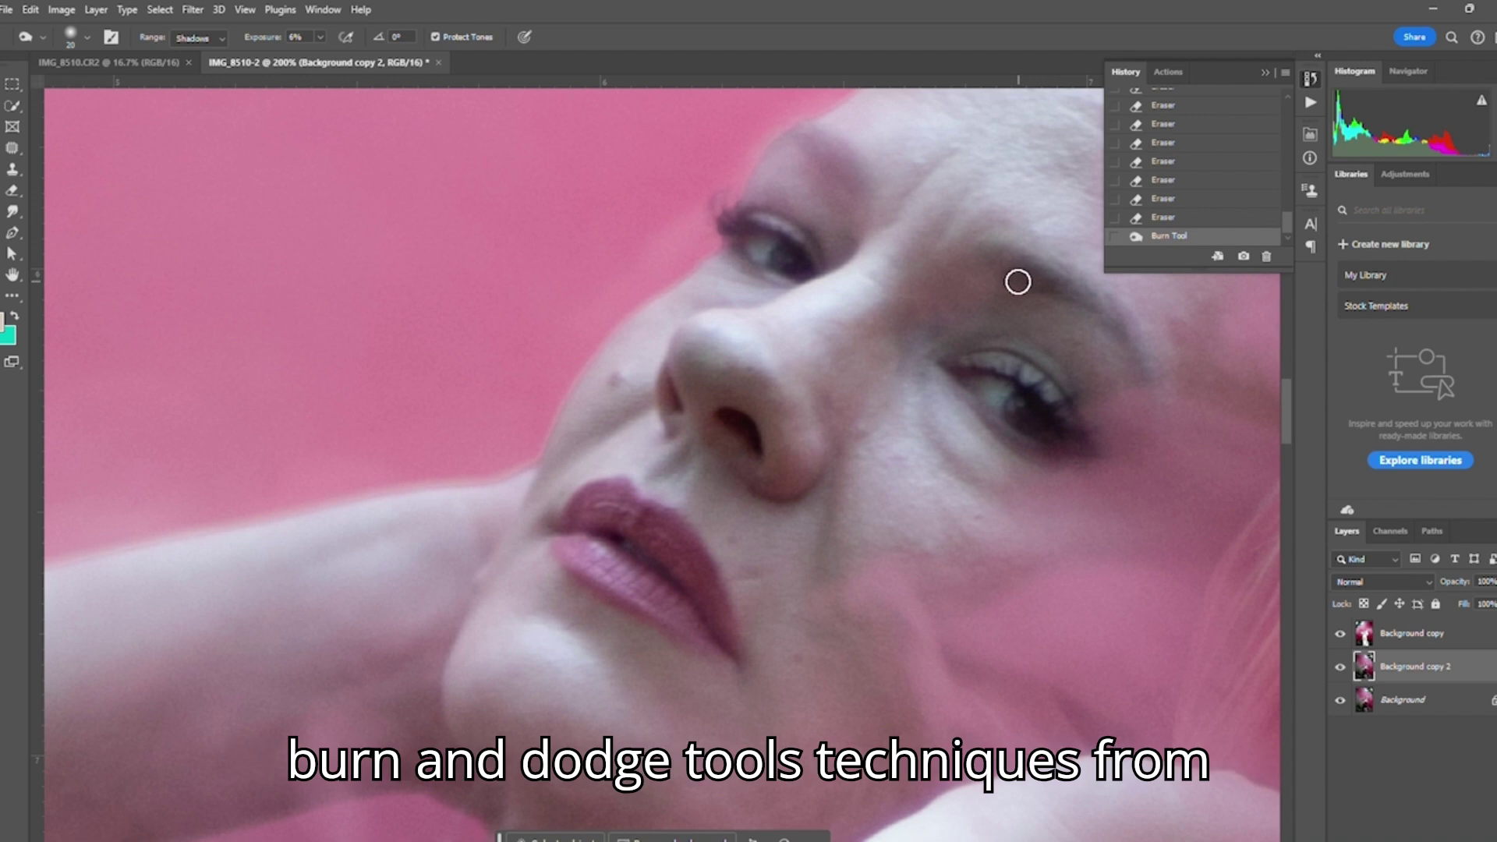
{"action": "left_click_drag", "start_coordinate": [1128, 339], "coordinate": [1041, 274]}
Step: Burn the lashes and edges of both eyes with a 12 px brush, and the far eye's brow with a 42 px brush
{"action": "right_click", "coordinate": [975, 503]}
{"action": "left_click_drag", "start_coordinate": [1074, 544], "coordinate": [1068, 549]}
{"action": "left_click", "coordinate": [1033, 419]}
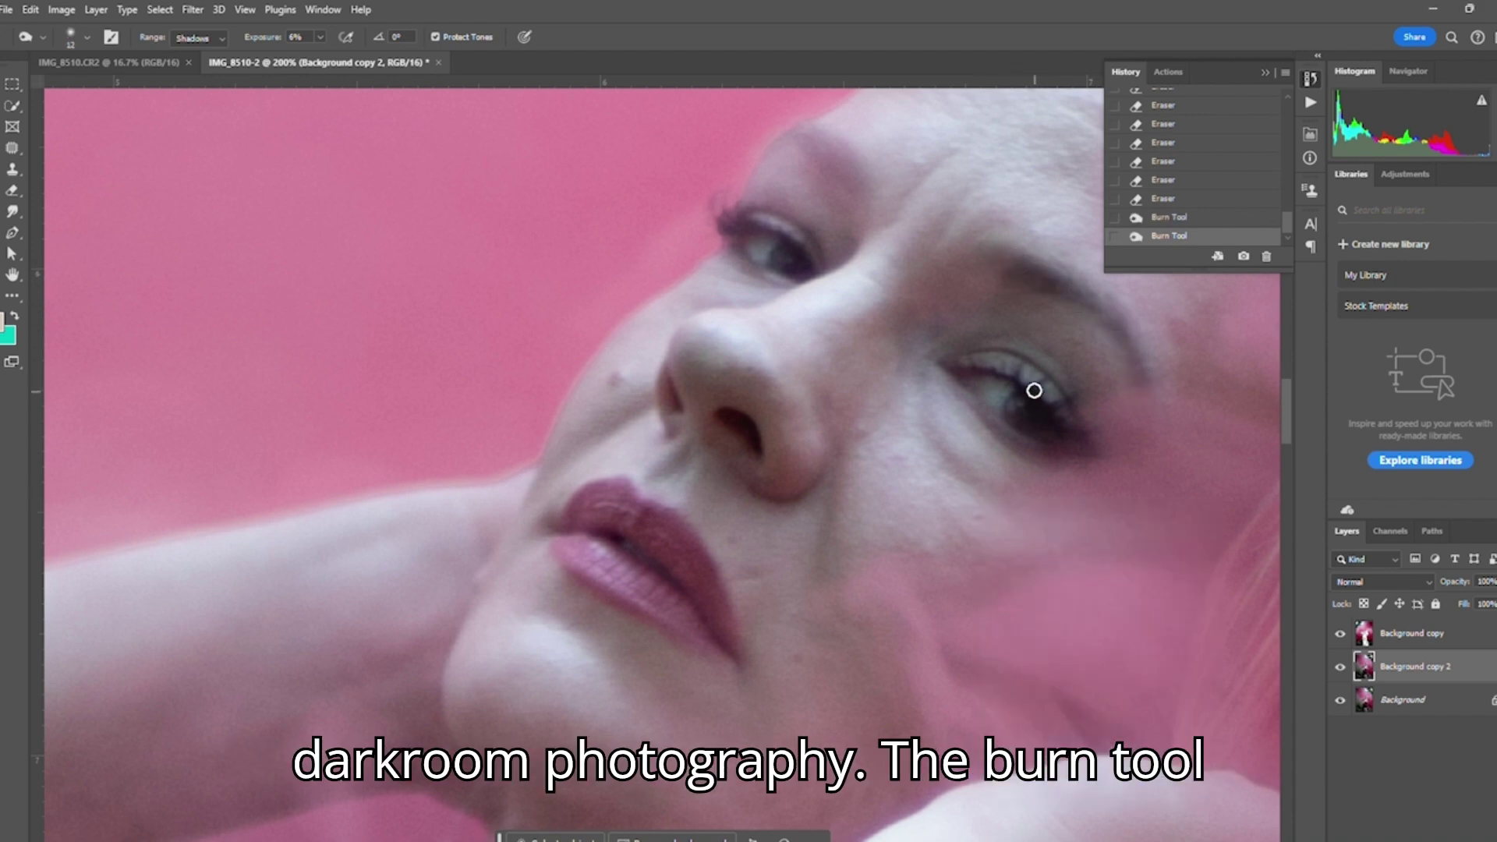
{"action": "left_click_drag", "start_coordinate": [1047, 407], "coordinate": [1082, 438]}
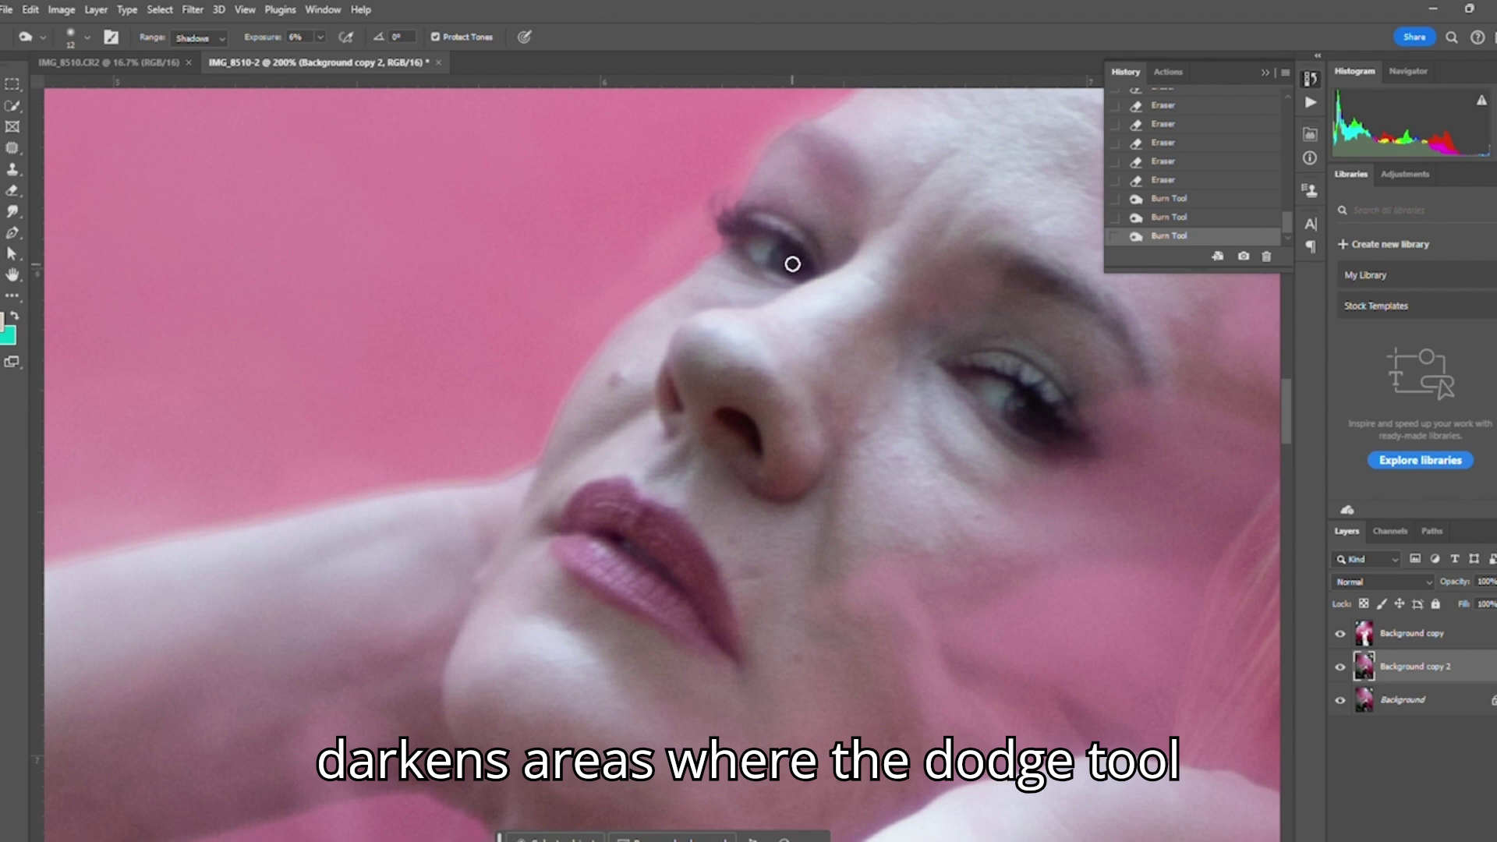
{"action": "left_click", "coordinate": [746, 223]}
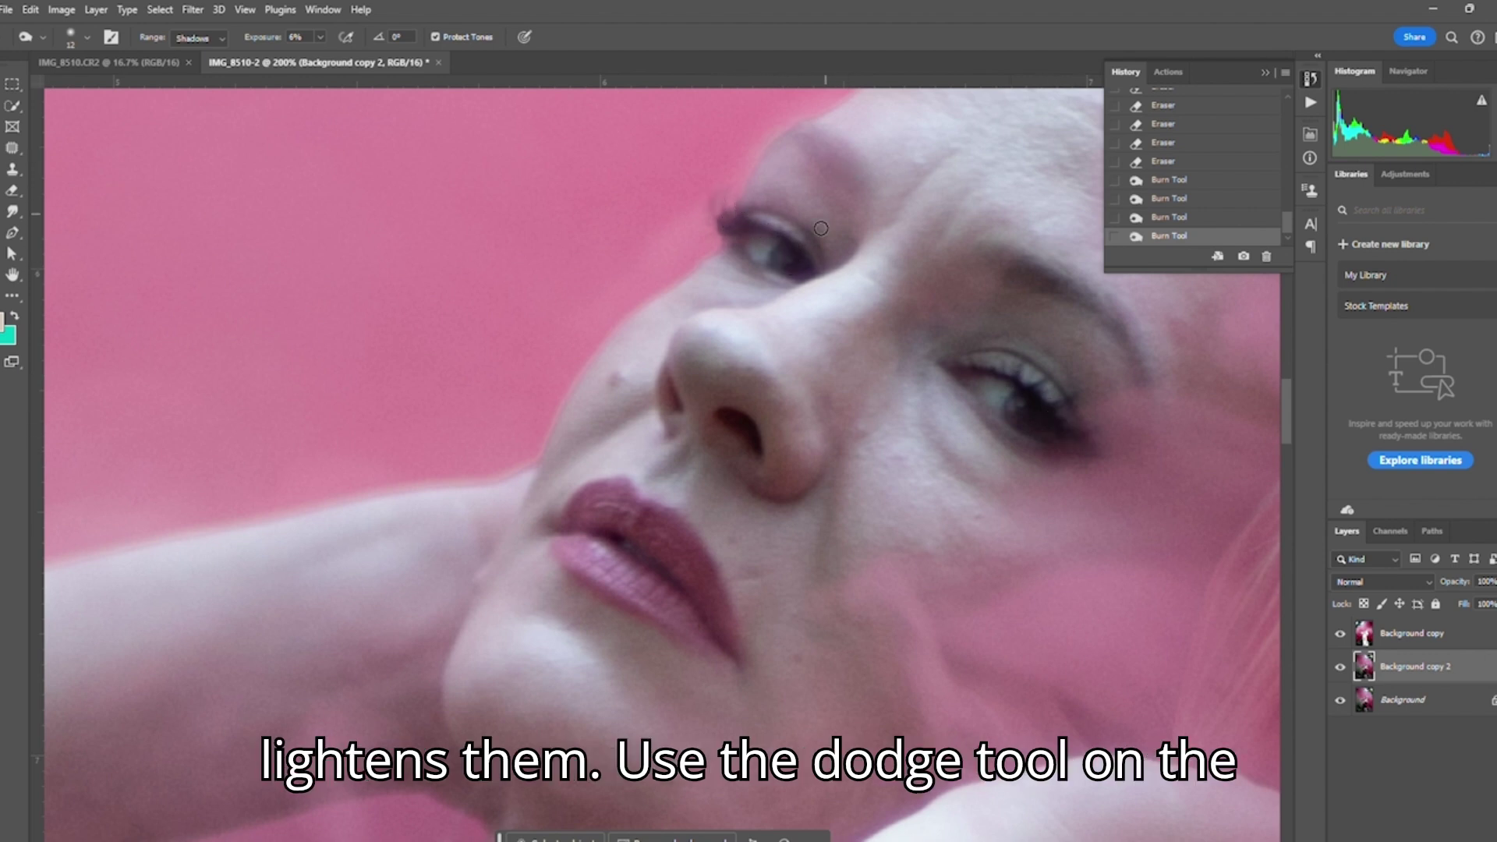
{"action": "right_click", "coordinate": [828, 246]}
{"action": "mouse_move", "coordinate": [833, 159]}
{"action": "left_mouse_down"}
{"action": "mouse_move", "coordinate": [783, 138]}
{"action": "mouse_move", "coordinate": [823, 160]}
{"action": "left_mouse_up"}
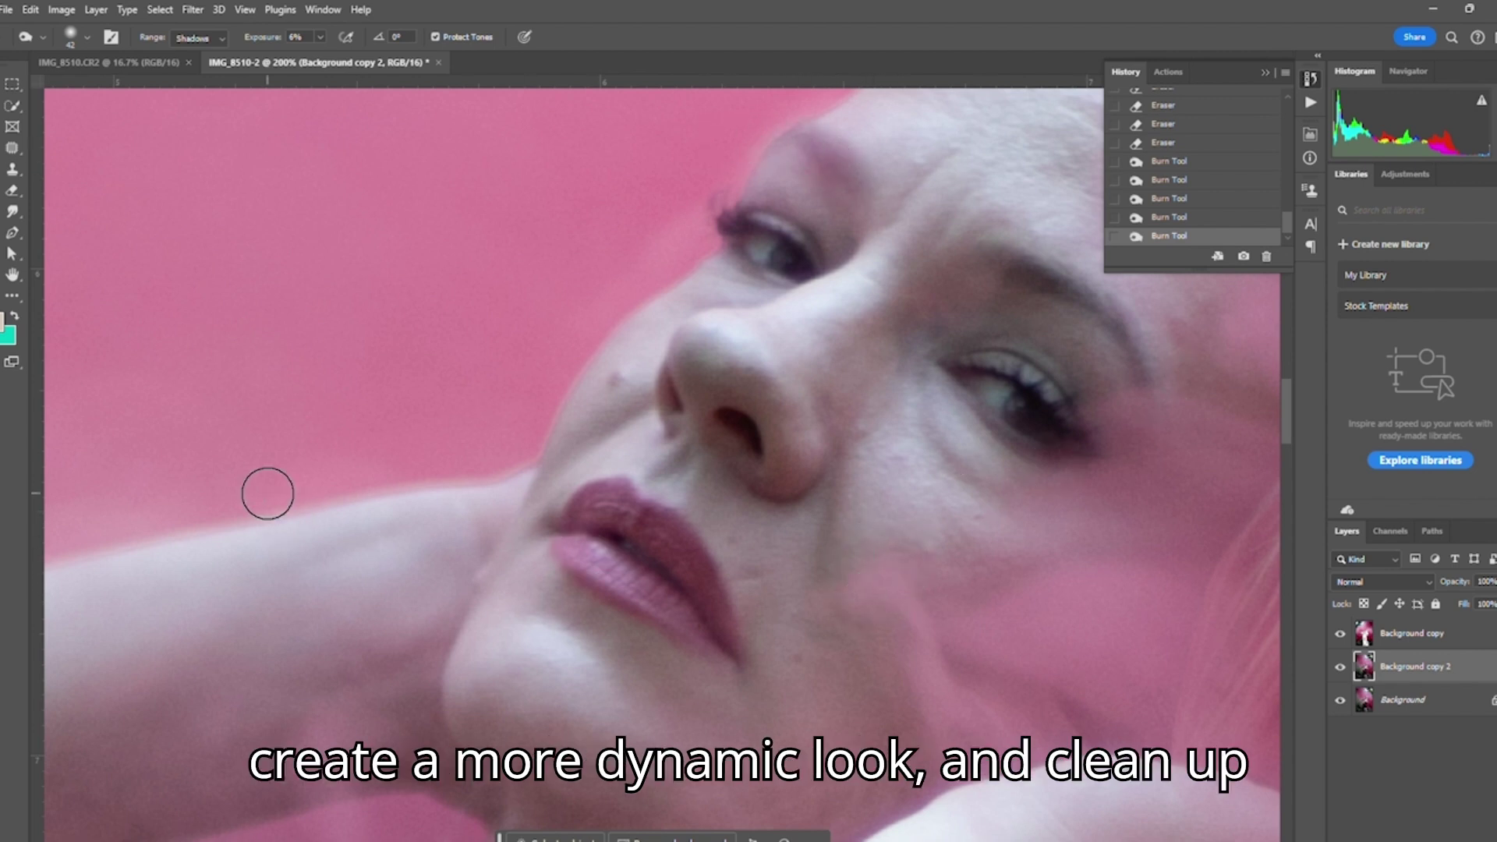
Step: Lighten the iris of the woman's nearer eye using the Dodge tool with a 17 px brush at 14% exposure
{"action": "right_click", "coordinate": [12, 211]}
{"action": "left_click", "coordinate": [50, 232]}
{"action": "right_click", "coordinate": [1015, 480]}
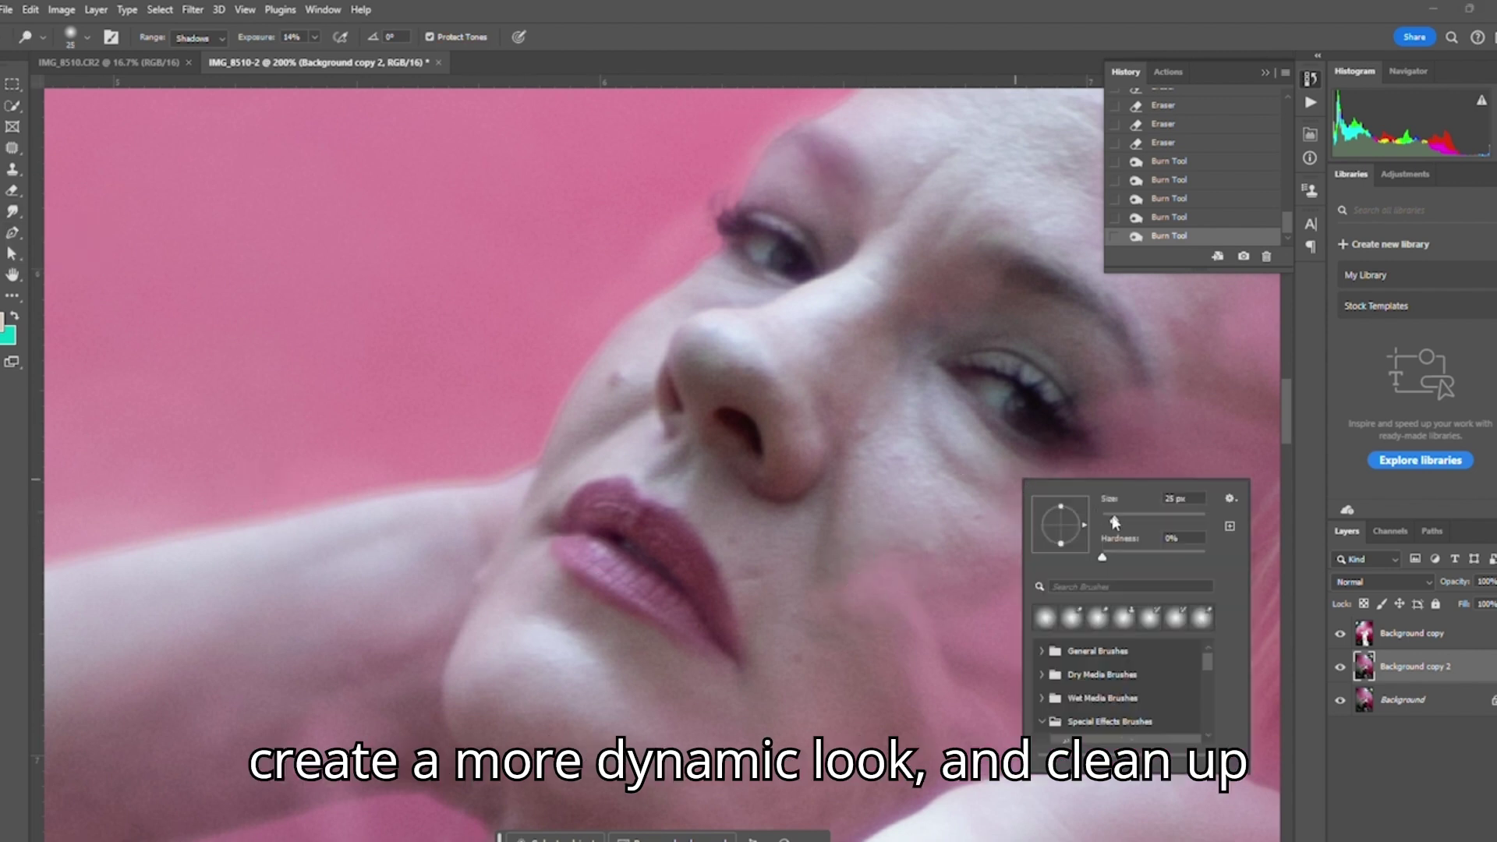
{"action": "left_click_drag", "start_coordinate": [992, 397], "coordinate": [990, 388]}
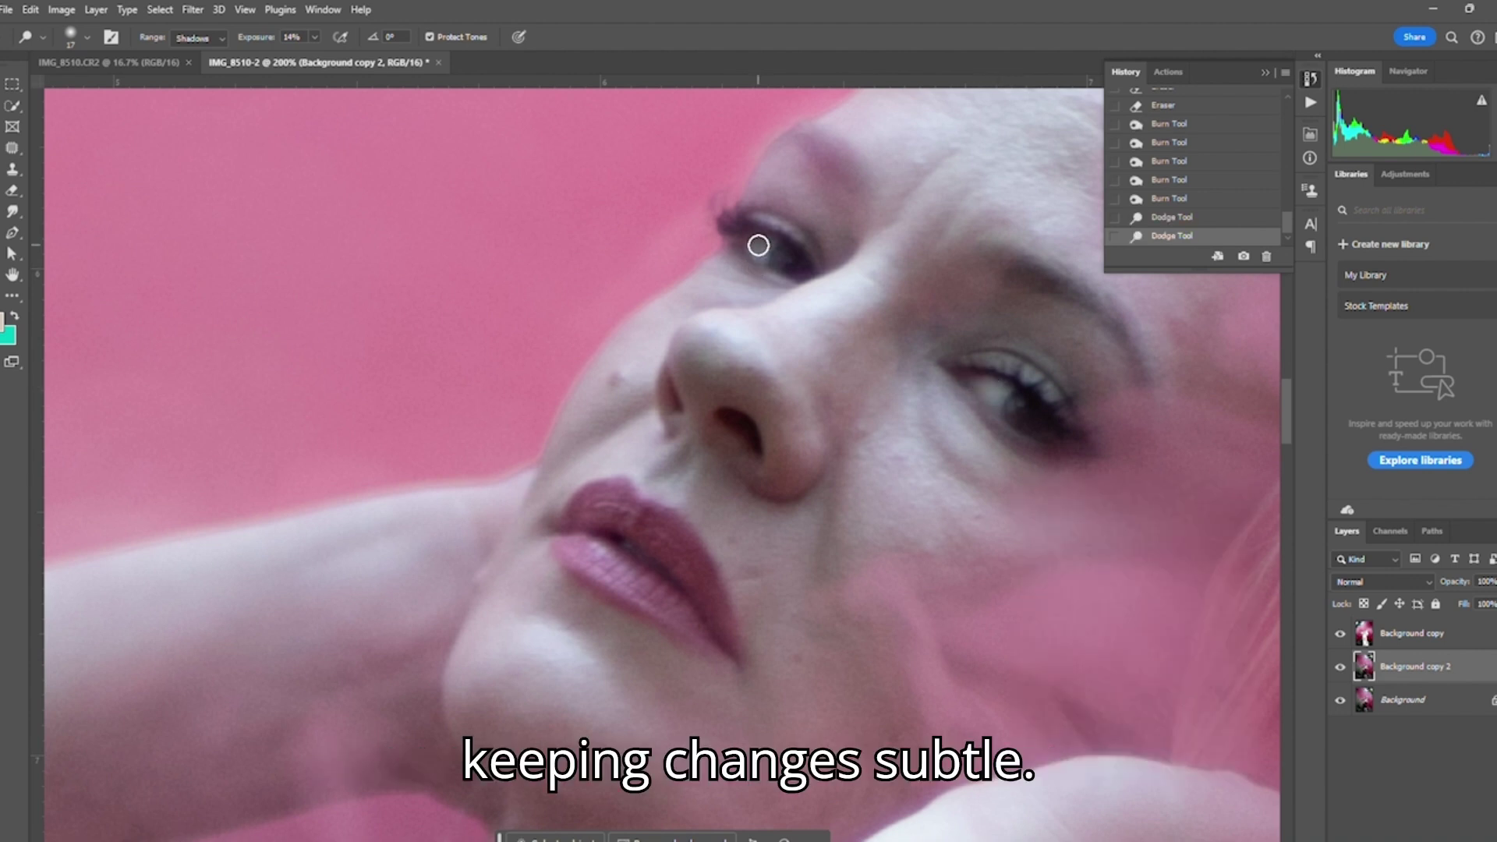
Step: Dodge the irises of both eyes with short strokes at 14% exposure, reducing the brush to 9 px
{"action": "left_click_drag", "start_coordinate": [755, 252], "coordinate": [760, 243]}
{"action": "right_click", "coordinate": [943, 508]}
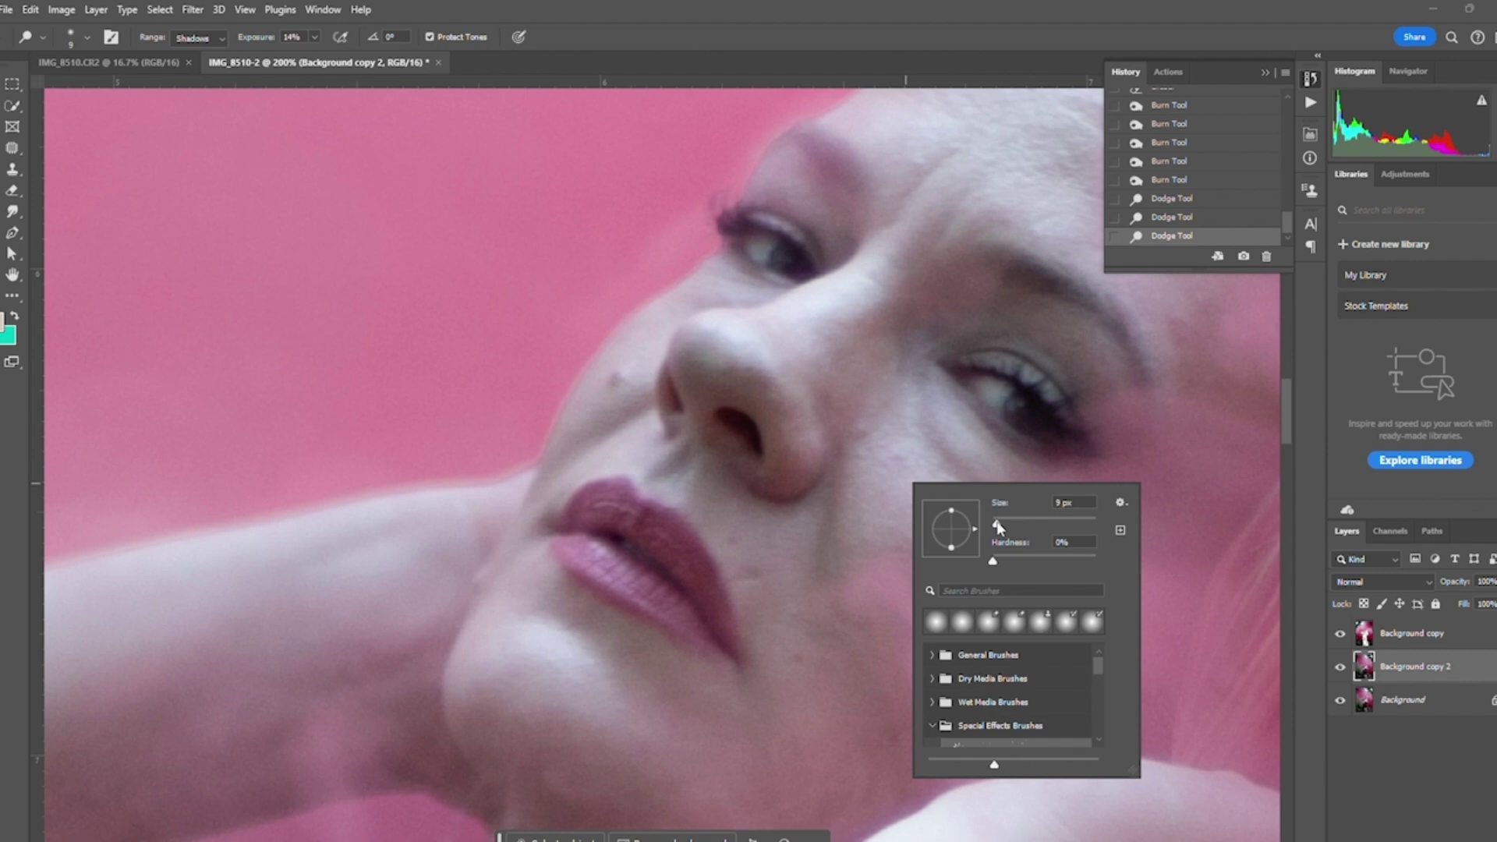
{"action": "left_click", "coordinate": [1013, 409]}
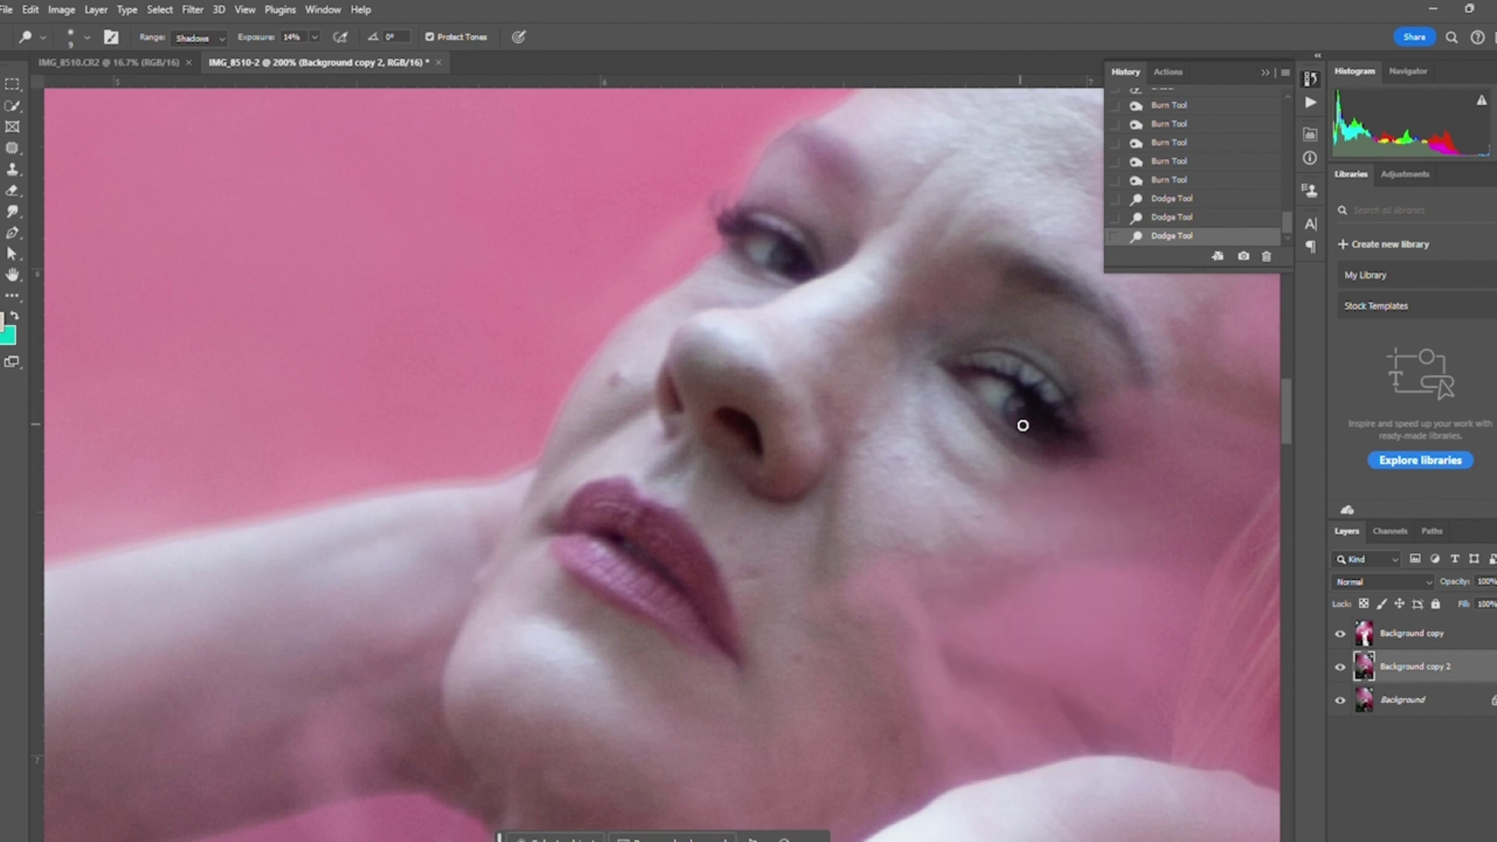
{"action": "left_click_drag", "start_coordinate": [1021, 398], "coordinate": [992, 389]}
{"action": "left_click_drag", "start_coordinate": [784, 250], "coordinate": [779, 251]}
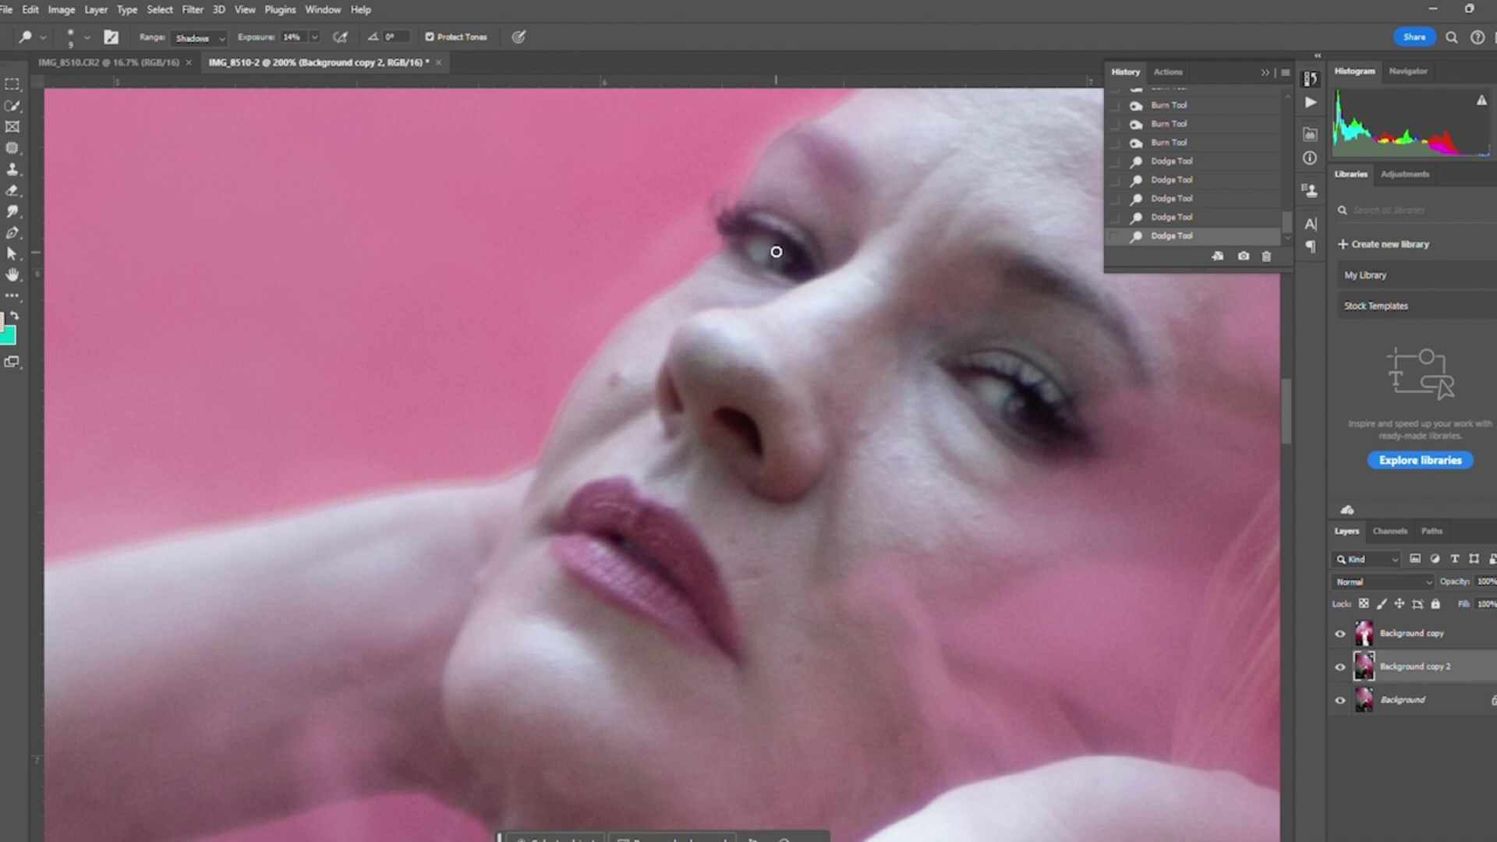
Step: Set up the Spot Healing Brush and retouch the dark mole on the woman's far cheek
{"action": "left_click", "coordinate": [12, 147]}
{"action": "left_click", "coordinate": [101, 149]}
{"action": "right_click", "coordinate": [799, 517]}
{"action": "left_click", "coordinate": [645, 490]}
{"action": "left_click", "coordinate": [625, 493]}
{"action": "left_click", "coordinate": [615, 377]}
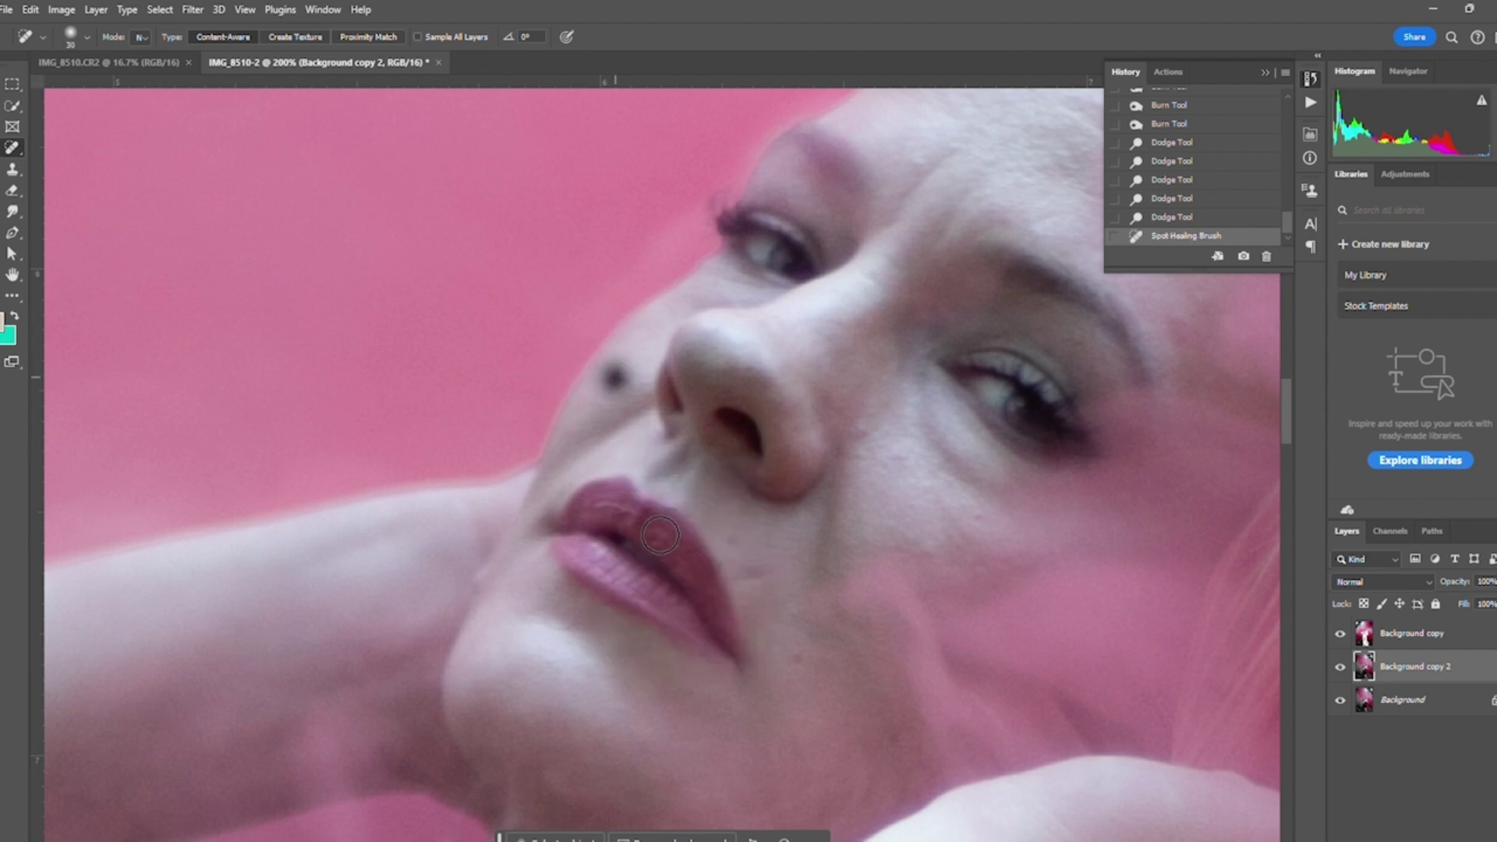
{"action": "left_click", "coordinate": [613, 383]}
Step: Heal the blemishes beside the mouth and on the lower cheek, retouching the far cheek's mole spot again
{"action": "scroll", "coordinate": [574, 730], "scroll_direction": "down", "scroll_amount": 2}
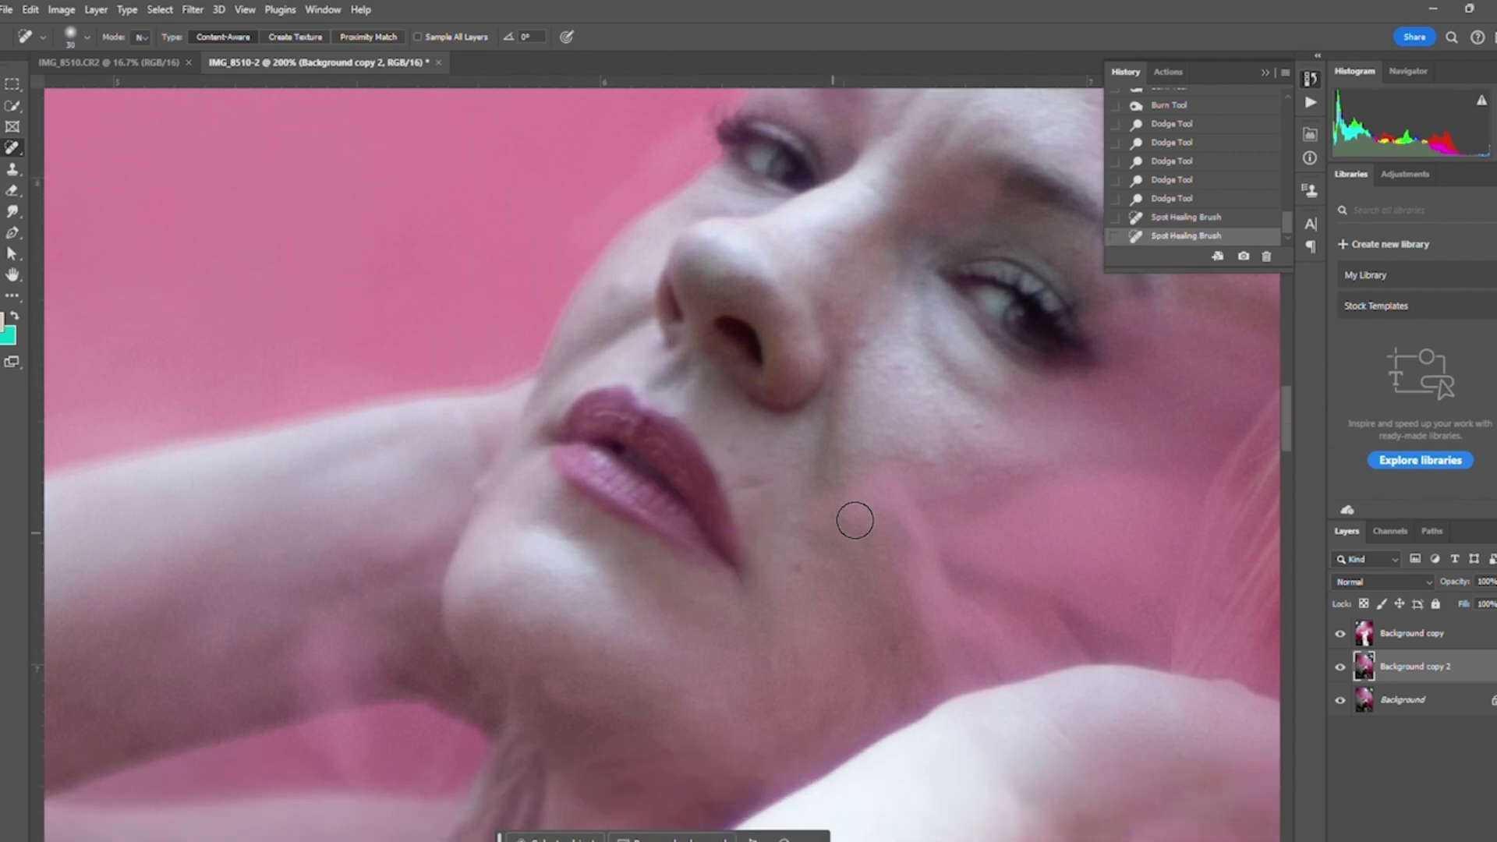
{"action": "left_click", "coordinate": [733, 448]}
{"action": "left_click", "coordinate": [615, 296]}
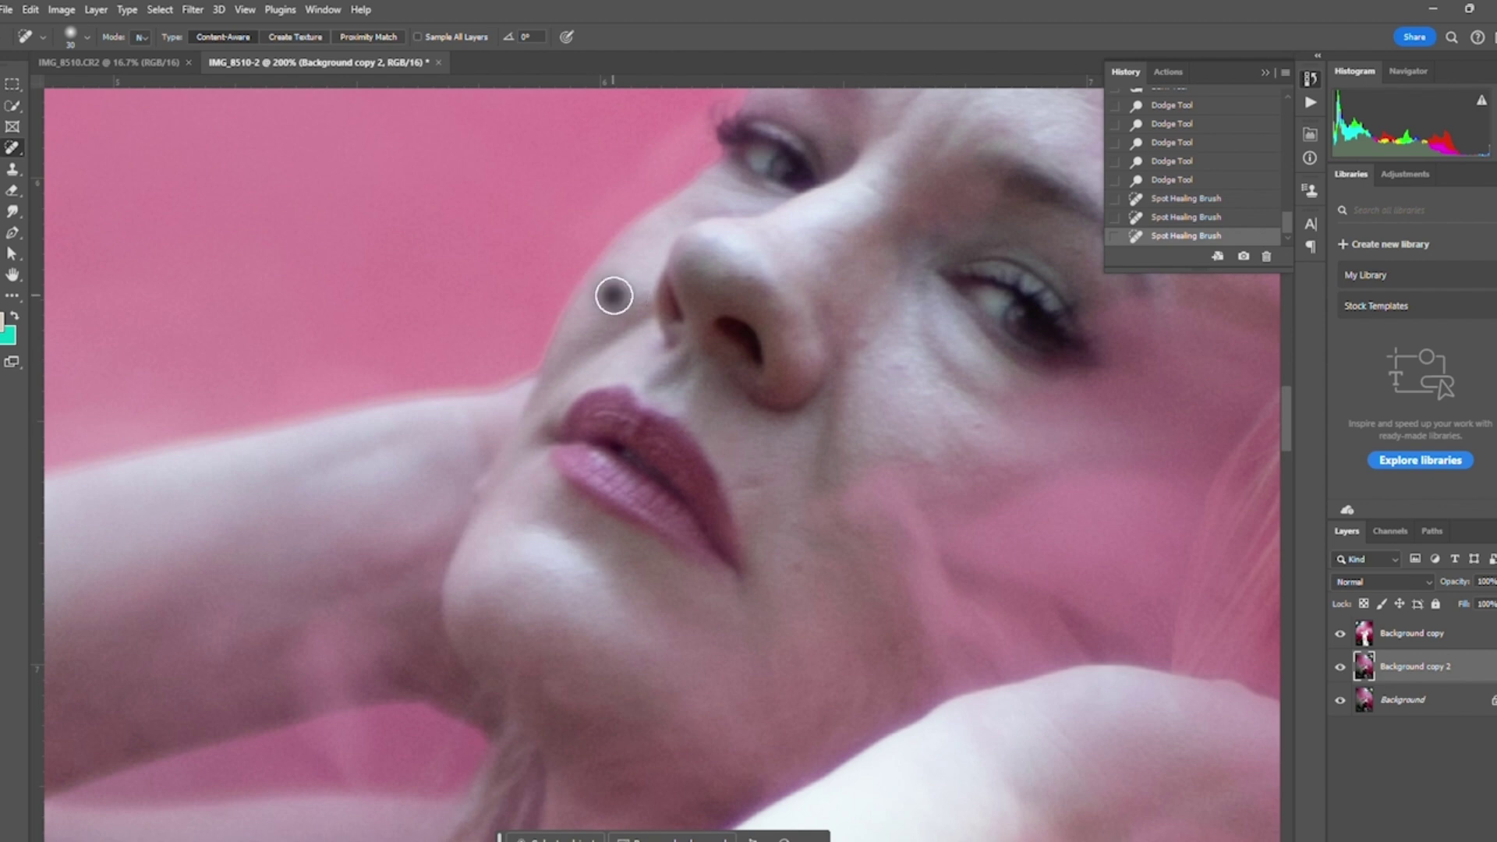
{"action": "left_click", "coordinate": [792, 572]}
{"action": "scroll", "coordinate": [866, 612], "scroll_direction": "down", "scroll_amount": 1}
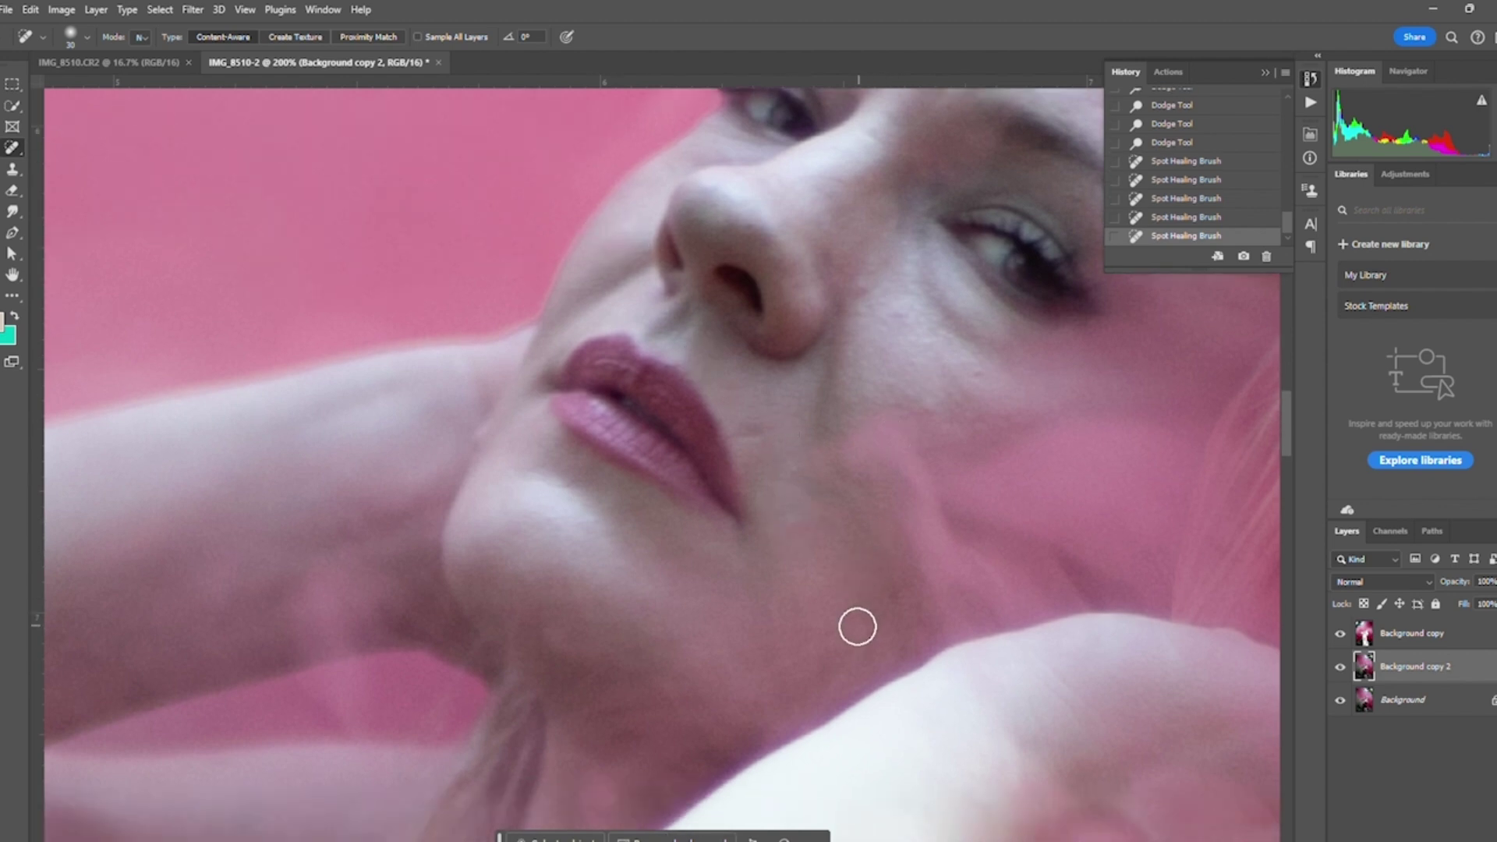
Step: Open the Select and Mask workspace for the Background copy 2 layer
{"action": "key", "text": "z"}
{"action": "right_click", "coordinate": [694, 382]}
{"action": "left_click", "coordinate": [742, 392]}
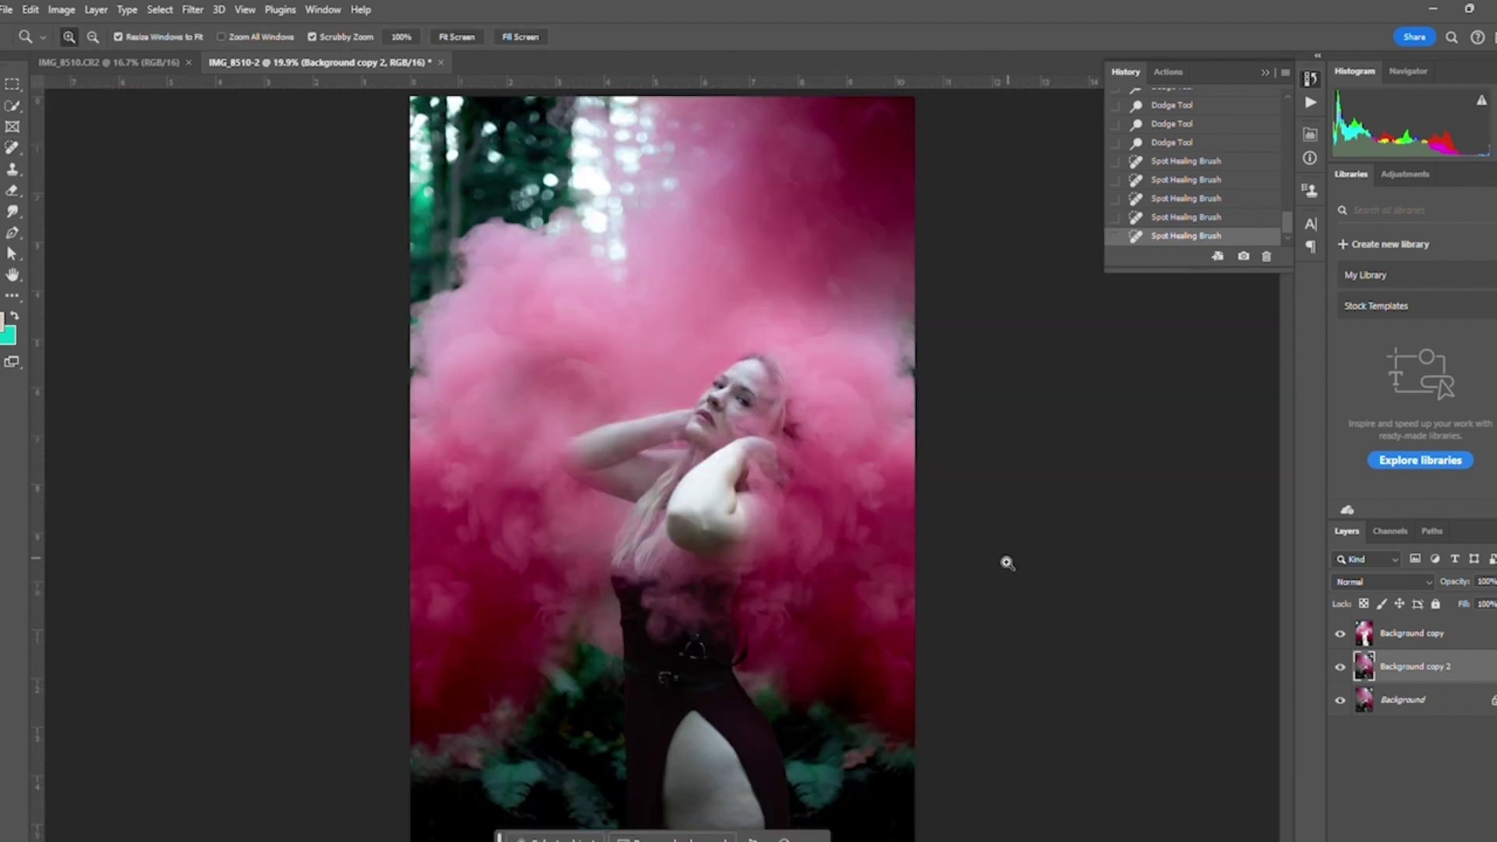
{"action": "left_click", "coordinate": [803, 435]}
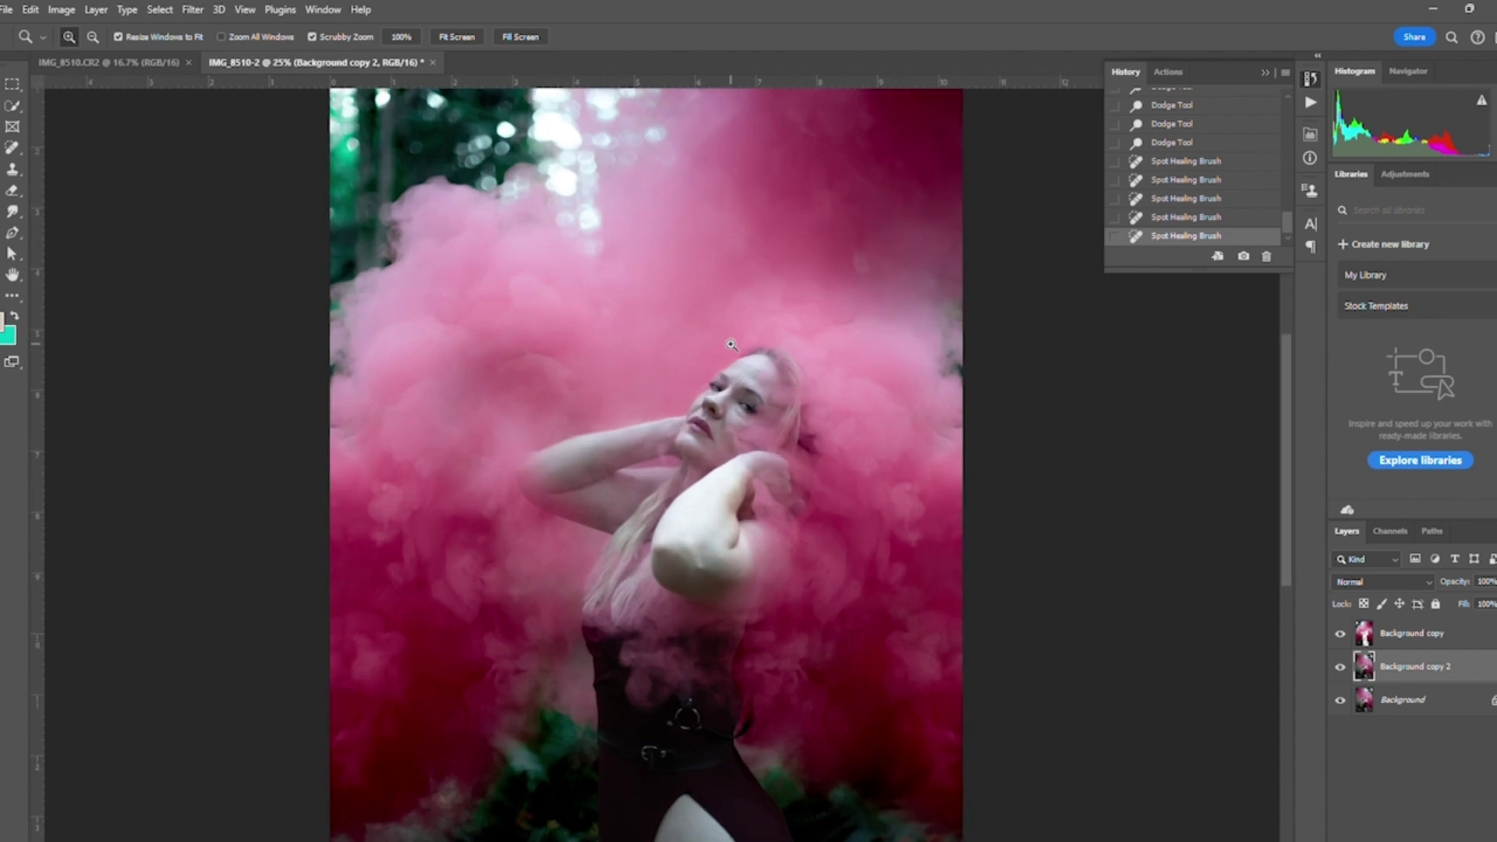
{"action": "left_click", "coordinate": [13, 109]}
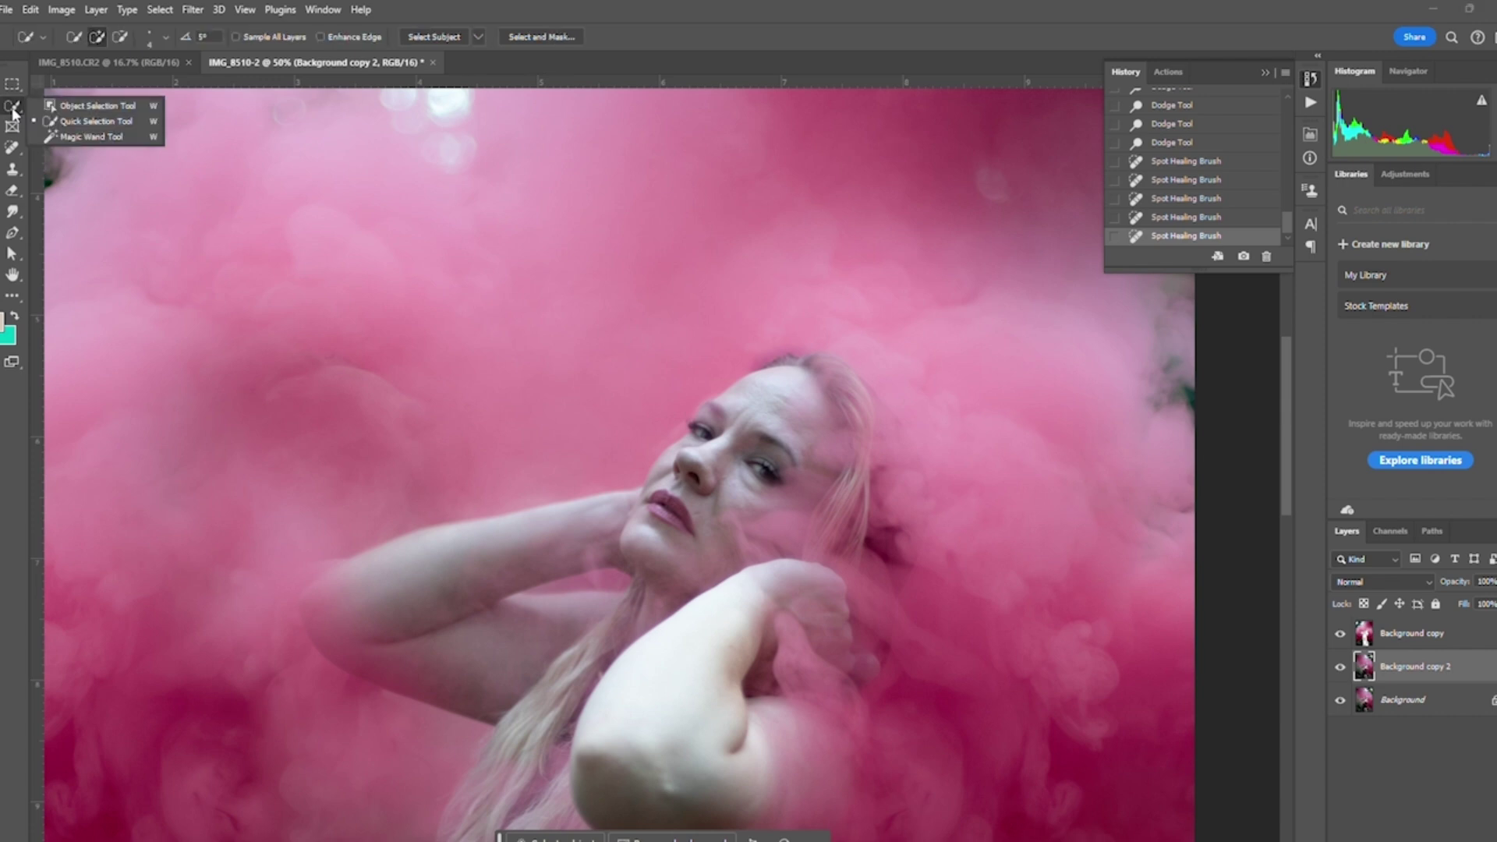
{"action": "left_click", "coordinate": [161, 11]}
{"action": "left_click", "coordinate": [237, 244]}
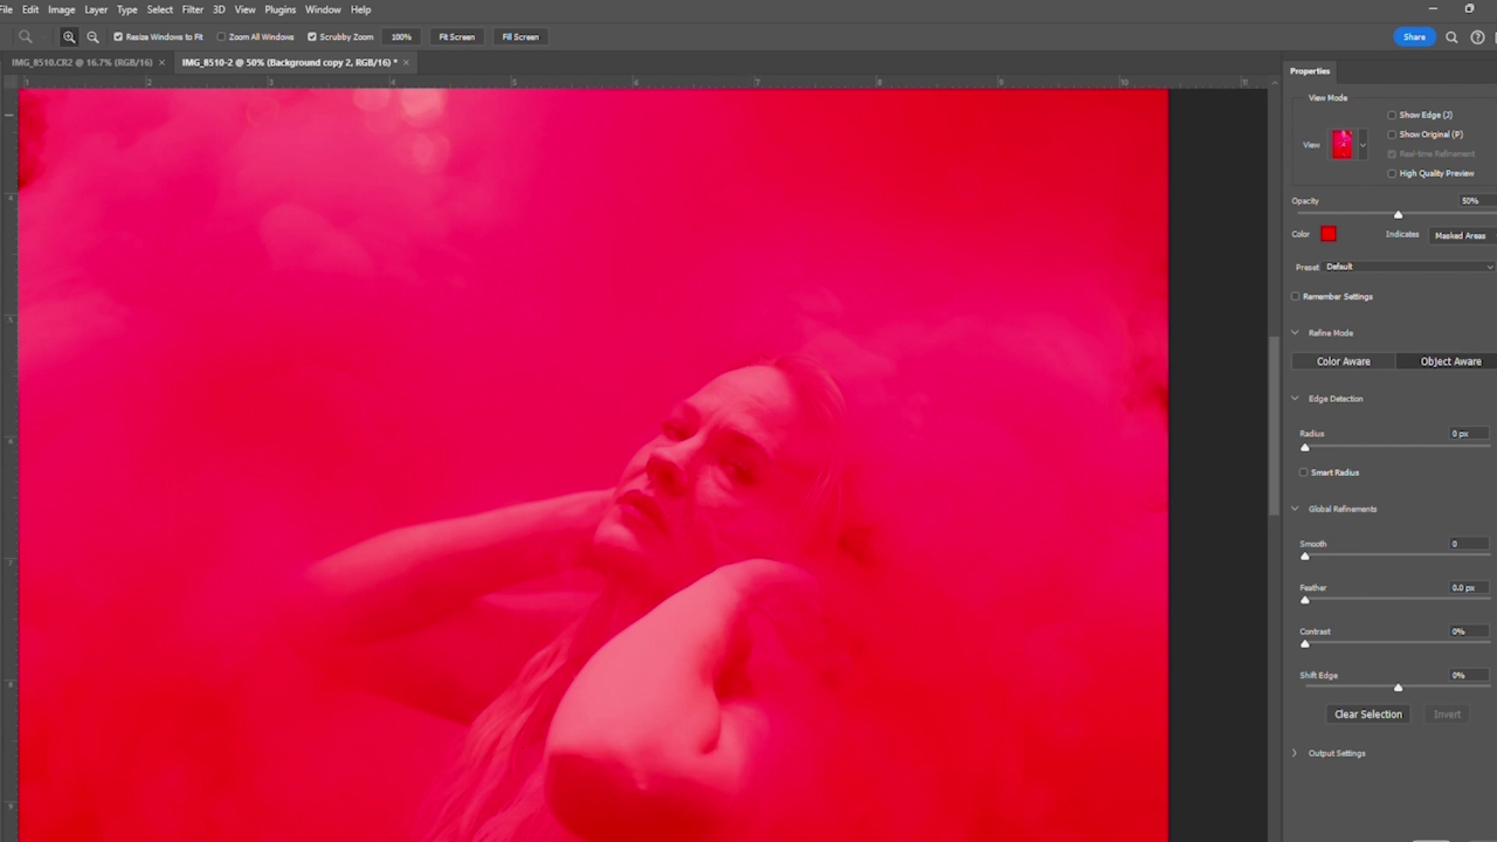
Step: Adjust the selection brush size and start painting the woman's forehead into the selection
{"action": "key", "text": "w"}
{"action": "right_click", "coordinate": [747, 427]}
{"action": "left_click", "coordinate": [813, 459]}
{"action": "left_click", "coordinate": [768, 495]}
{"action": "left_click_drag", "start_coordinate": [695, 403], "coordinate": [719, 386]}
{"action": "right_click", "coordinate": [721, 422]}
{"action": "left_click", "coordinate": [827, 451]}
{"action": "key", "text": "Return"}
Step: Paint the rest of the woman's face down to the chin into the selection, smooth its edge, and apply it
{"action": "mouse_move", "coordinate": [697, 409]}
{"action": "left_mouse_down"}
{"action": "mouse_move", "coordinate": [732, 396]}
{"action": "mouse_move", "coordinate": [759, 394]}
{"action": "mouse_move", "coordinate": [786, 458]}
{"action": "mouse_move", "coordinate": [690, 484]}
{"action": "mouse_move", "coordinate": [648, 558]}
{"action": "mouse_move", "coordinate": [630, 546]}
{"action": "mouse_move", "coordinate": [669, 467]}
{"action": "mouse_move", "coordinate": [655, 518]}
{"action": "left_mouse_up"}
{"action": "right_click", "coordinate": [659, 518]}
{"action": "left_click_drag", "start_coordinate": [763, 552], "coordinate": [781, 552]}
{"action": "mouse_move", "coordinate": [686, 451]}
{"action": "left_mouse_down"}
{"action": "mouse_move", "coordinate": [698, 424]}
{"action": "mouse_move", "coordinate": [626, 532]}
{"action": "left_mouse_up"}
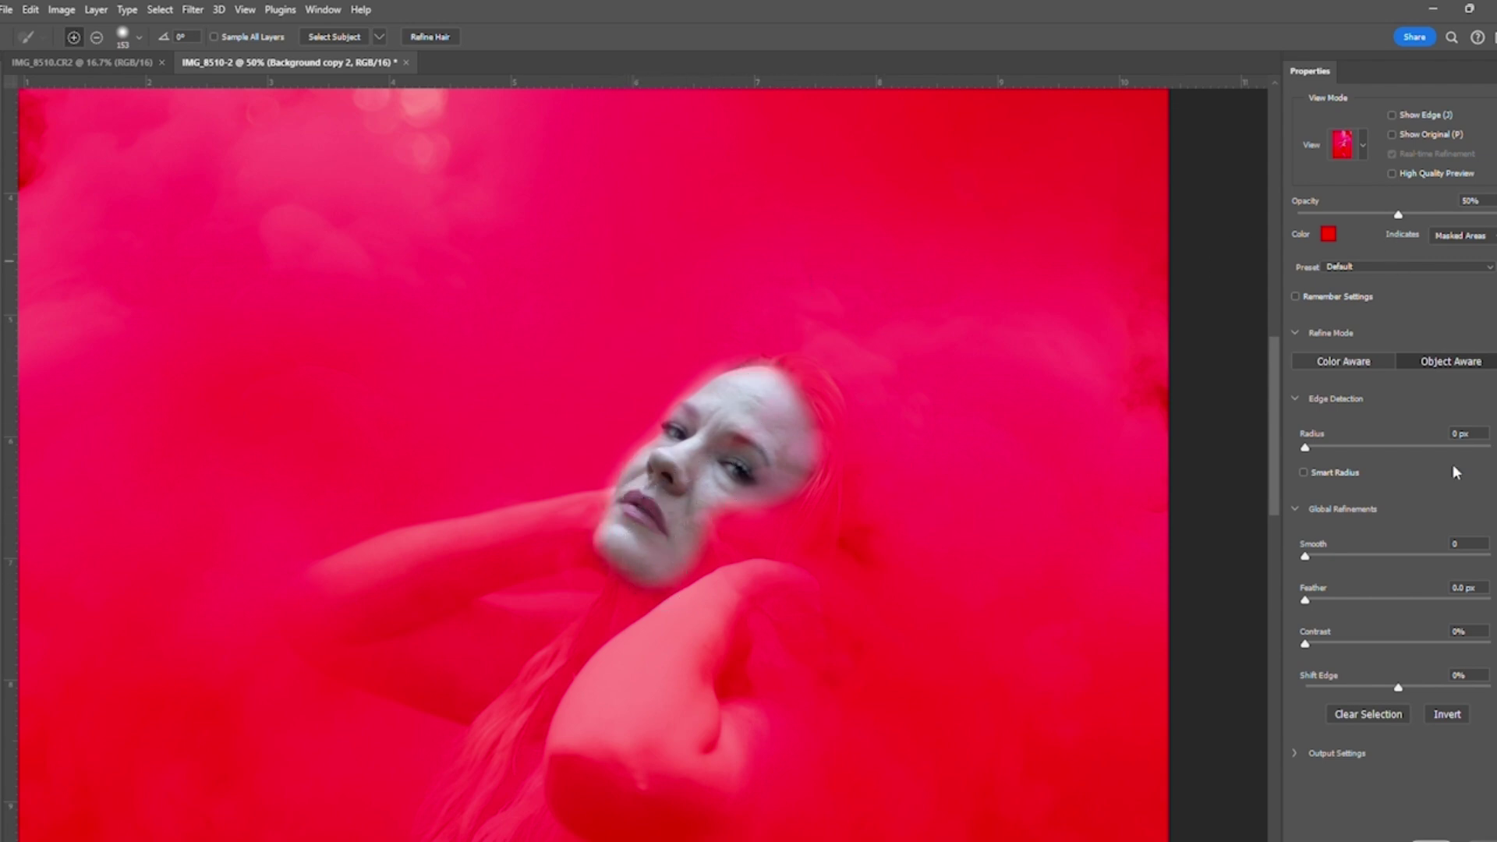
{"action": "left_click_drag", "start_coordinate": [1344, 558], "coordinate": [1354, 561]}
{"action": "key", "text": "Return"}
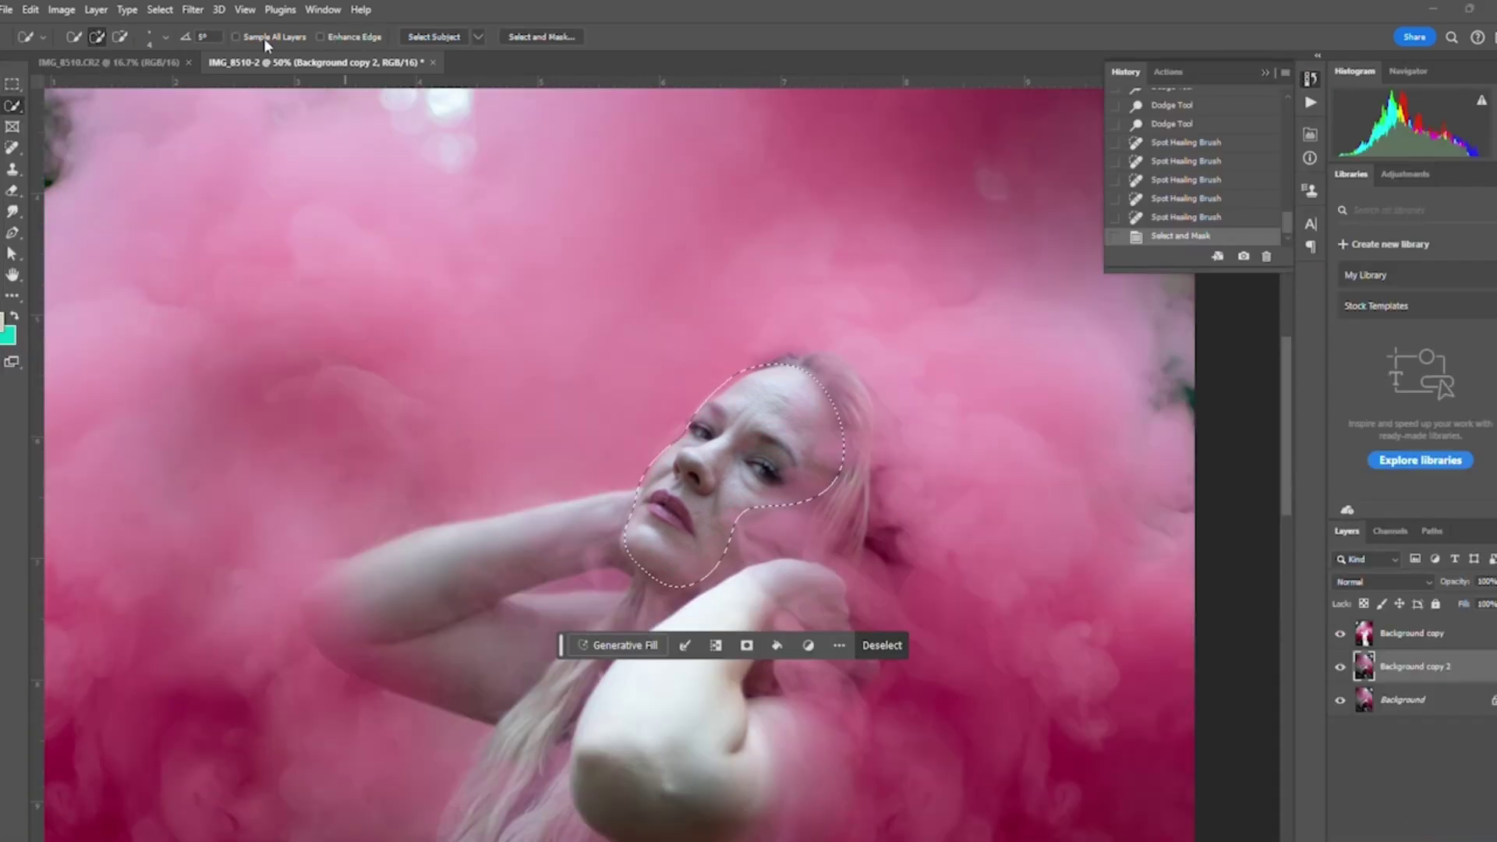
Step: Brighten the selected face with a Levels midtone value of 1.19 and deselect it
{"action": "left_click", "coordinate": [62, 9]}
{"action": "mouse_move", "coordinate": [85, 55]}
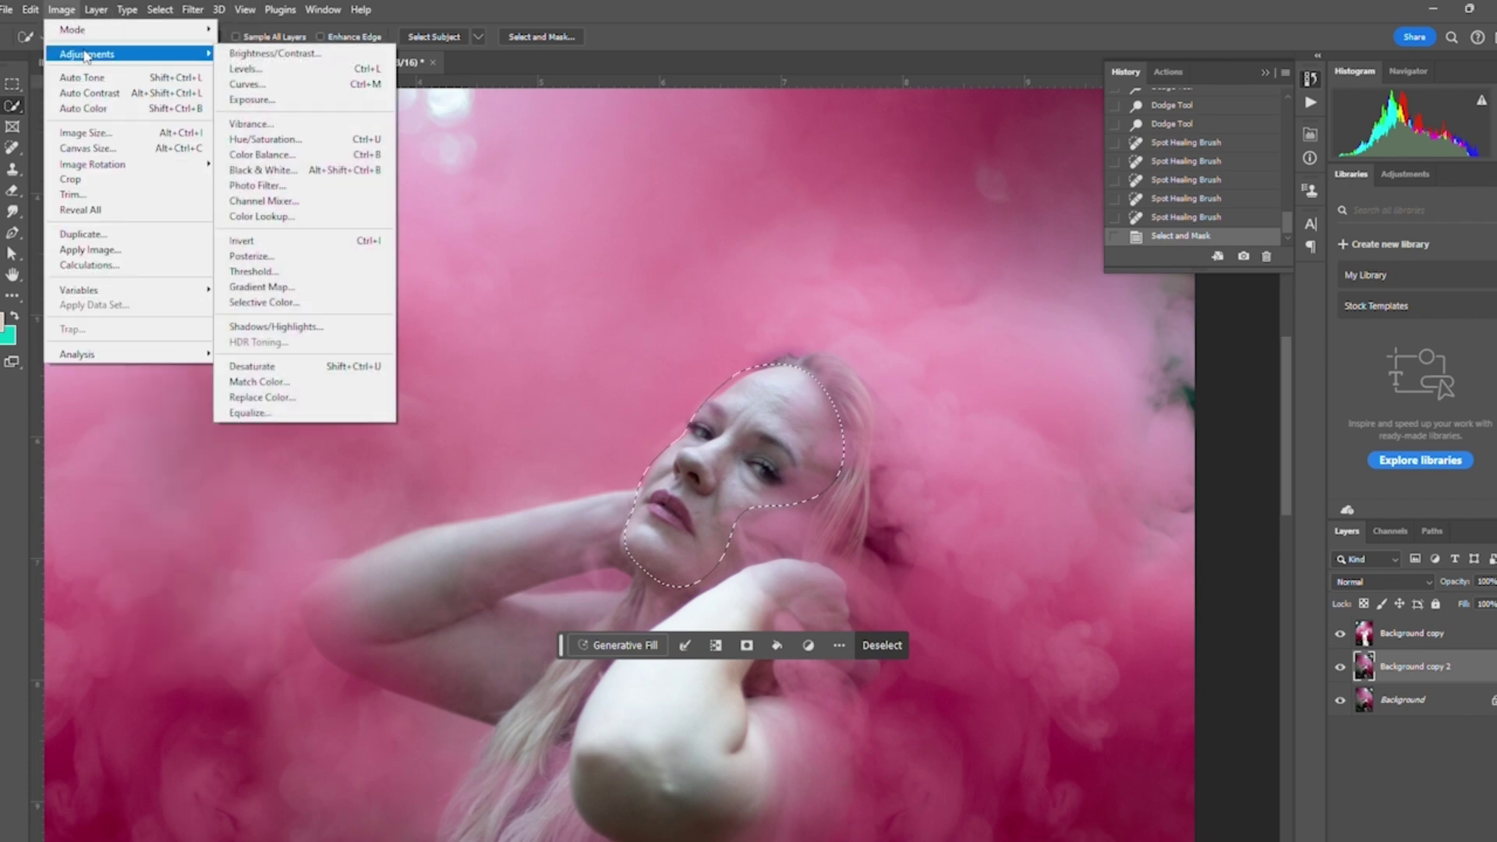
{"action": "left_click", "coordinate": [250, 69]}
{"action": "mouse_move", "coordinate": [1141, 715]}
{"action": "left_mouse_down"}
{"action": "mouse_move", "coordinate": [1160, 731]}
{"action": "mouse_move", "coordinate": [1129, 728]}
{"action": "left_mouse_up"}
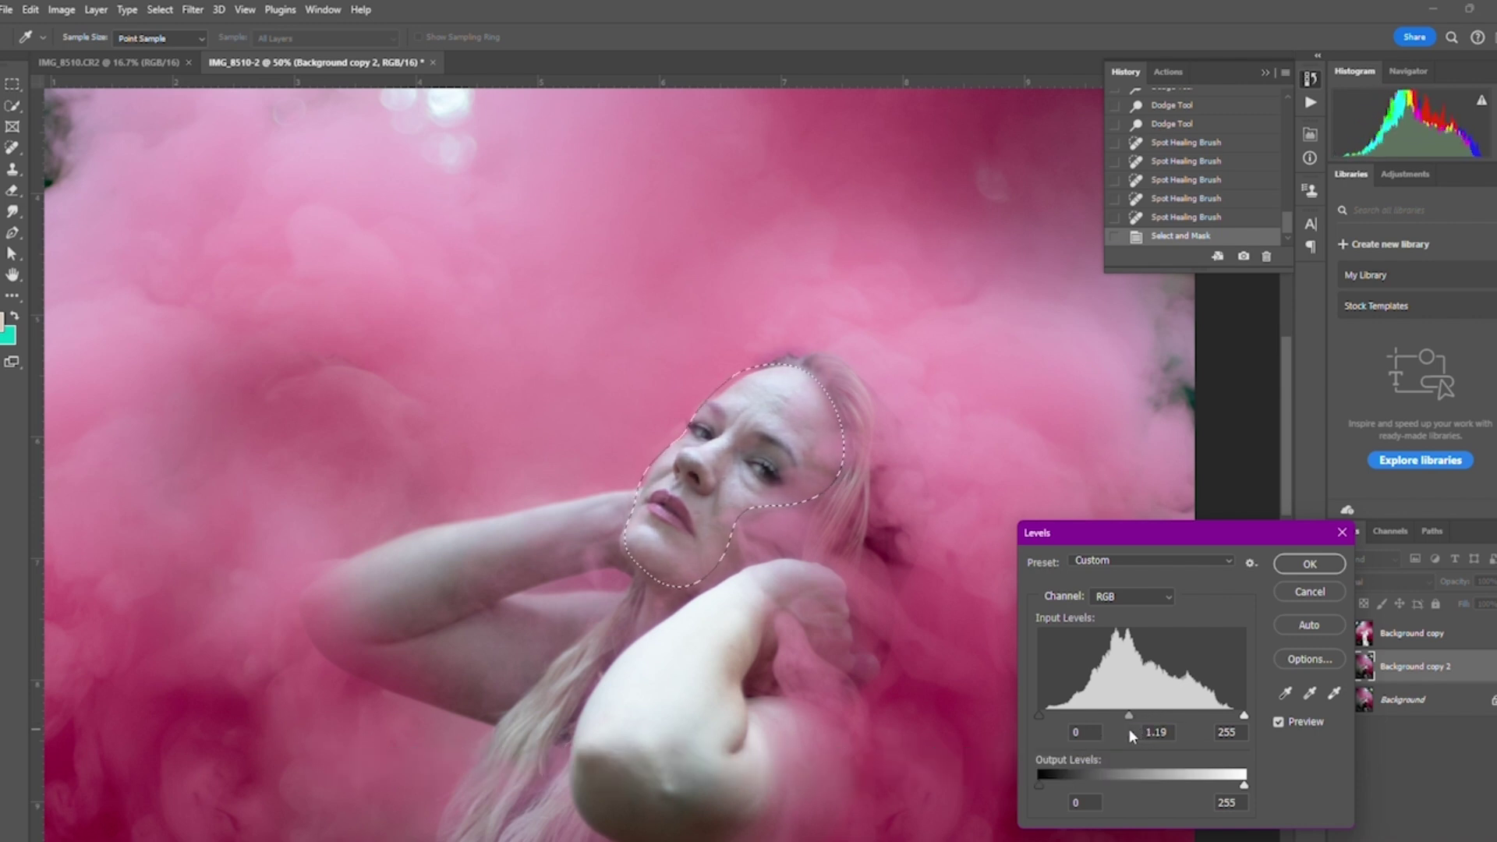
{"action": "left_click", "coordinate": [1298, 558]}
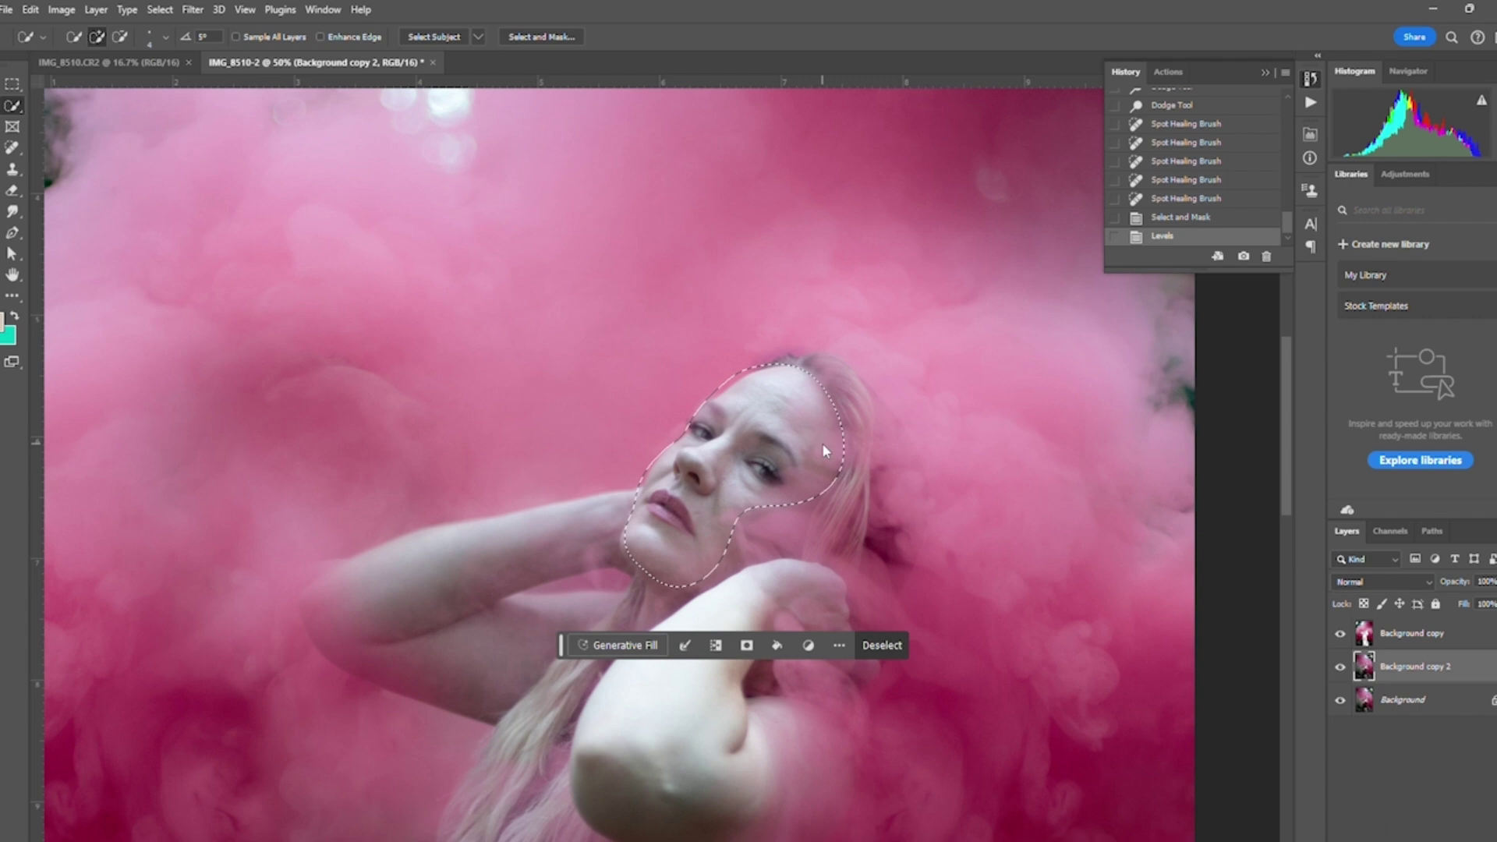
{"action": "key", "text": "ctrl+d"}
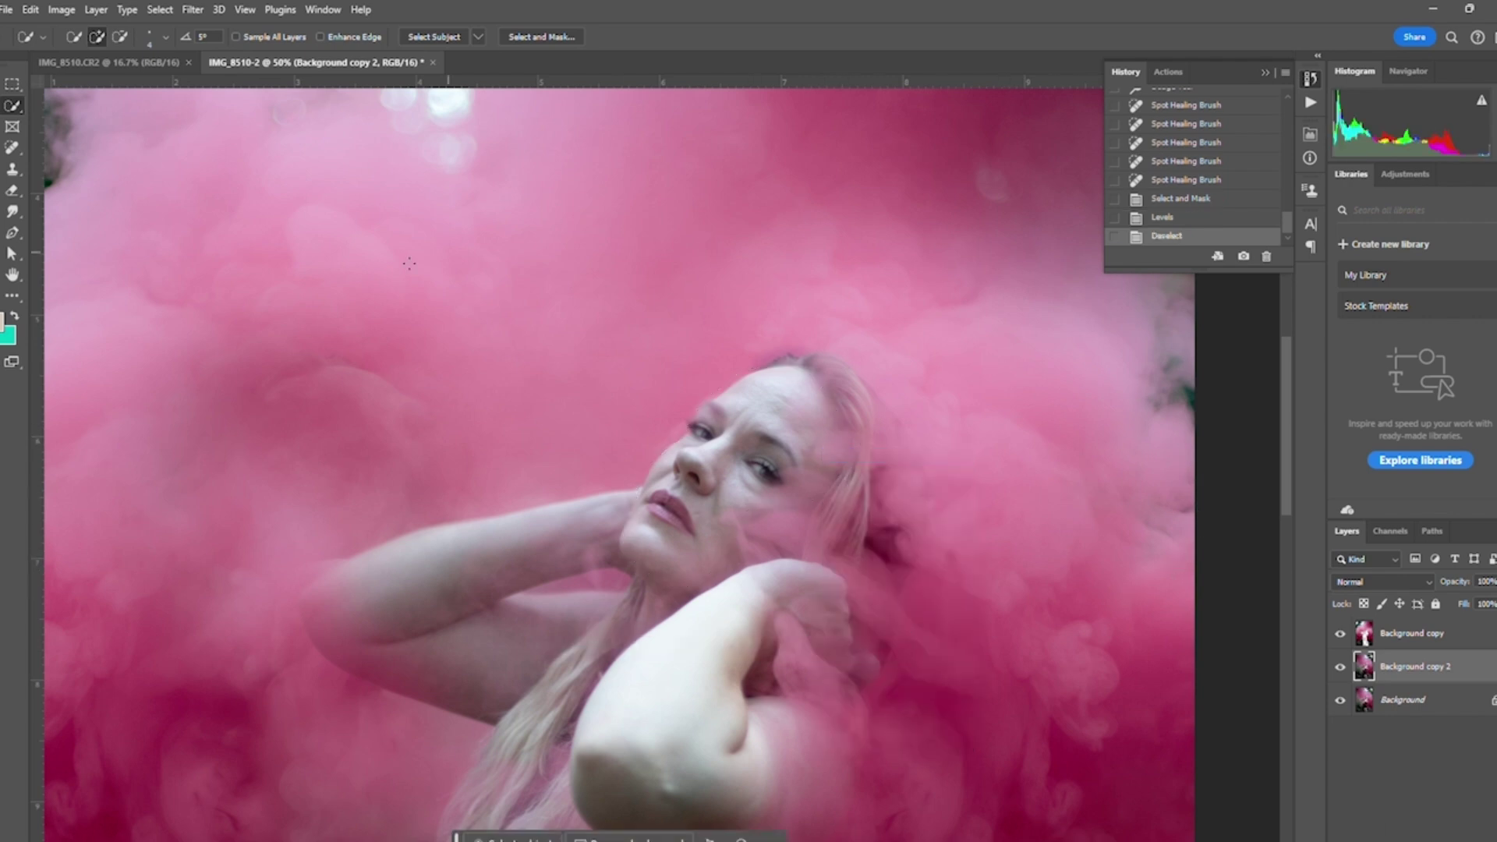
{"action": "key", "text": "z"}
{"action": "right_click", "coordinate": [529, 373]}
{"action": "left_click", "coordinate": [564, 386]}
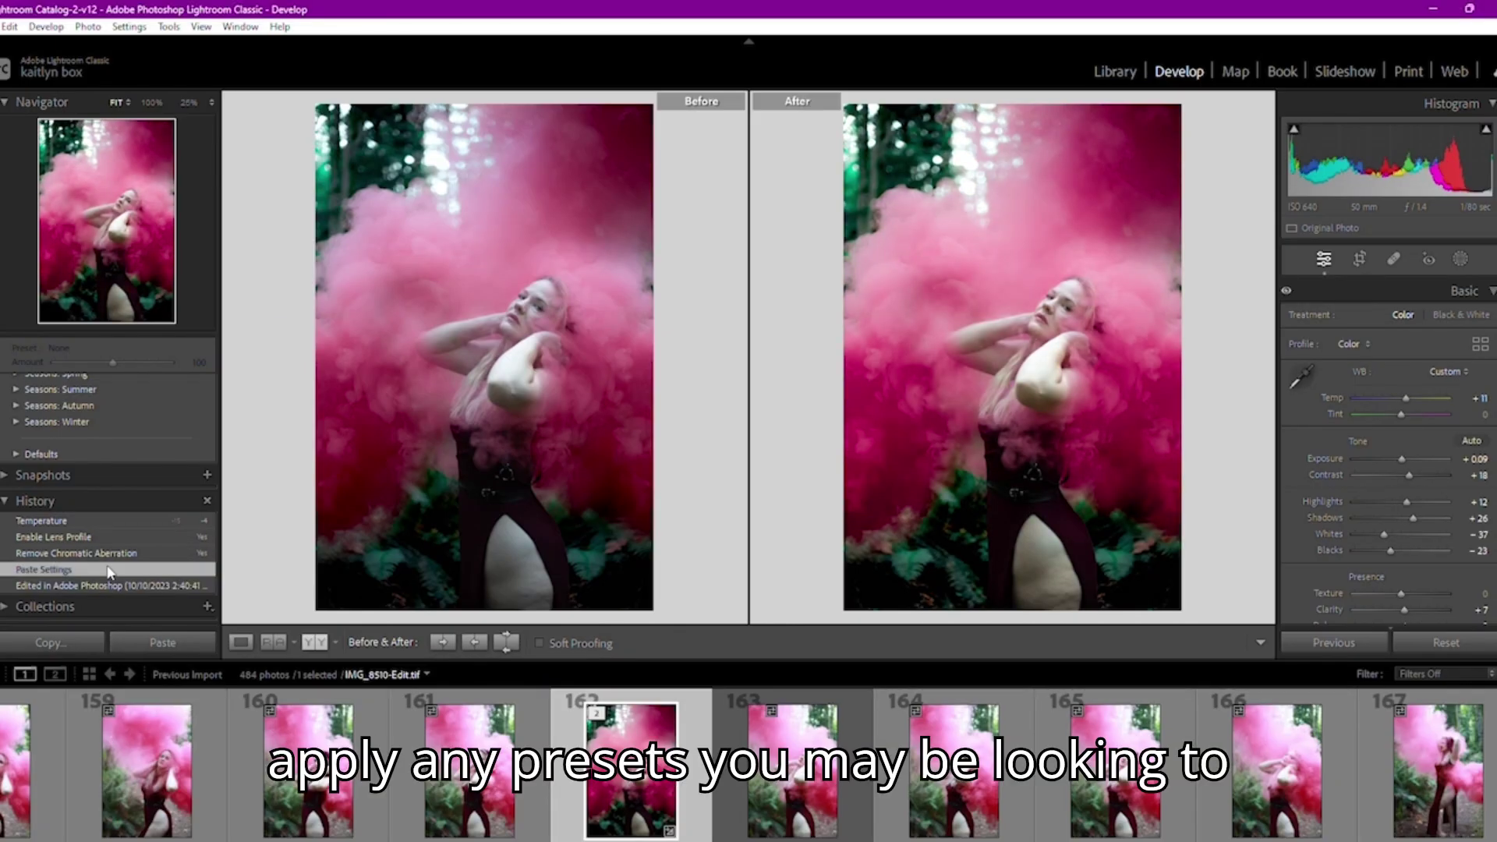
Step: In Lightroom Classic, restore the edited photo's history states in order: Remove Chromatic Aberration, Enable Lens Profile, and Temperature
{"action": "left_click", "coordinate": [117, 554]}
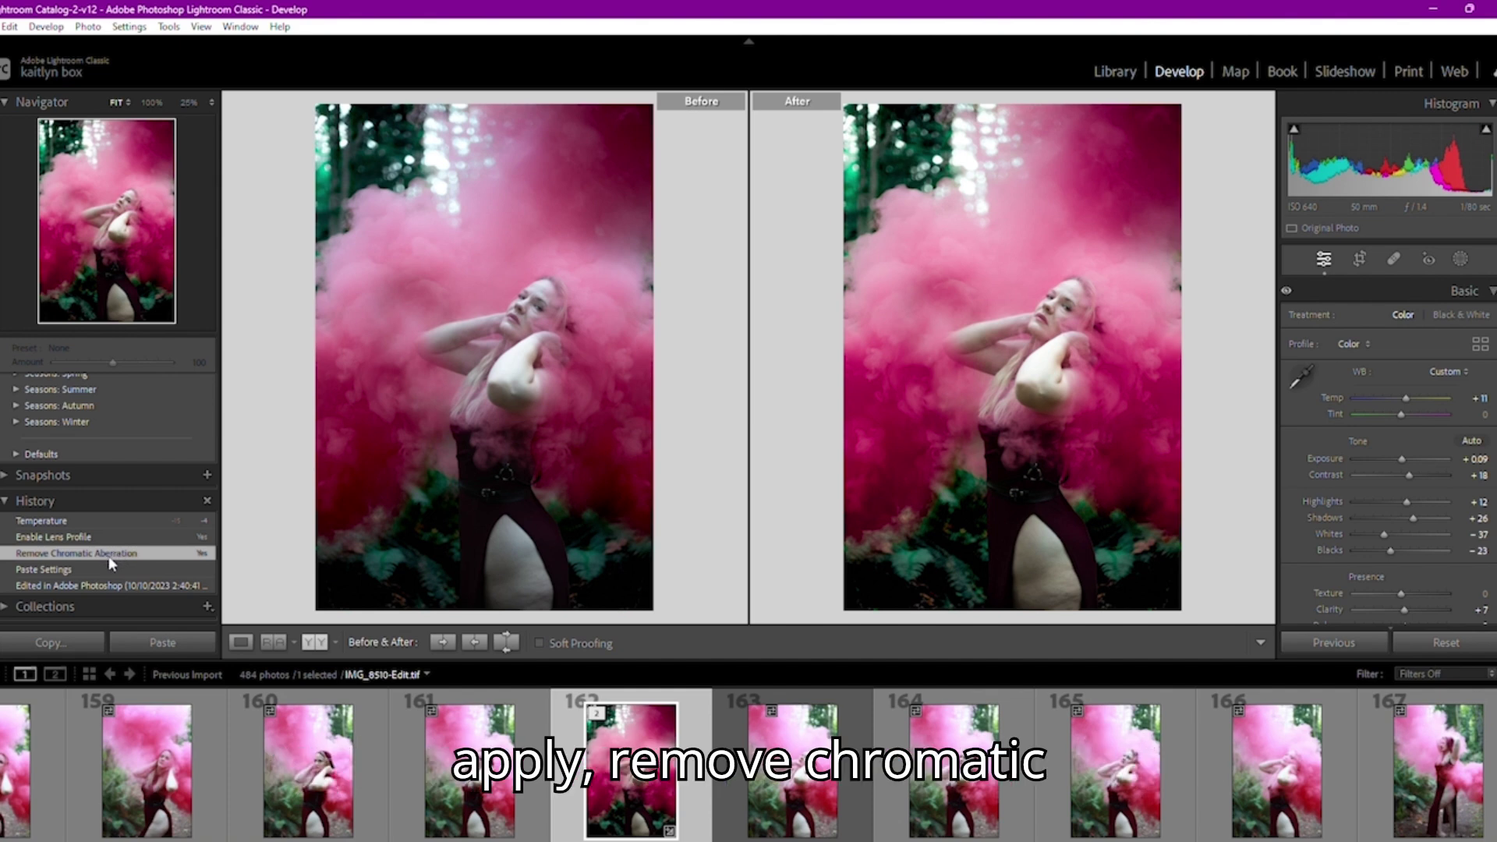
{"action": "left_click", "coordinate": [107, 538]}
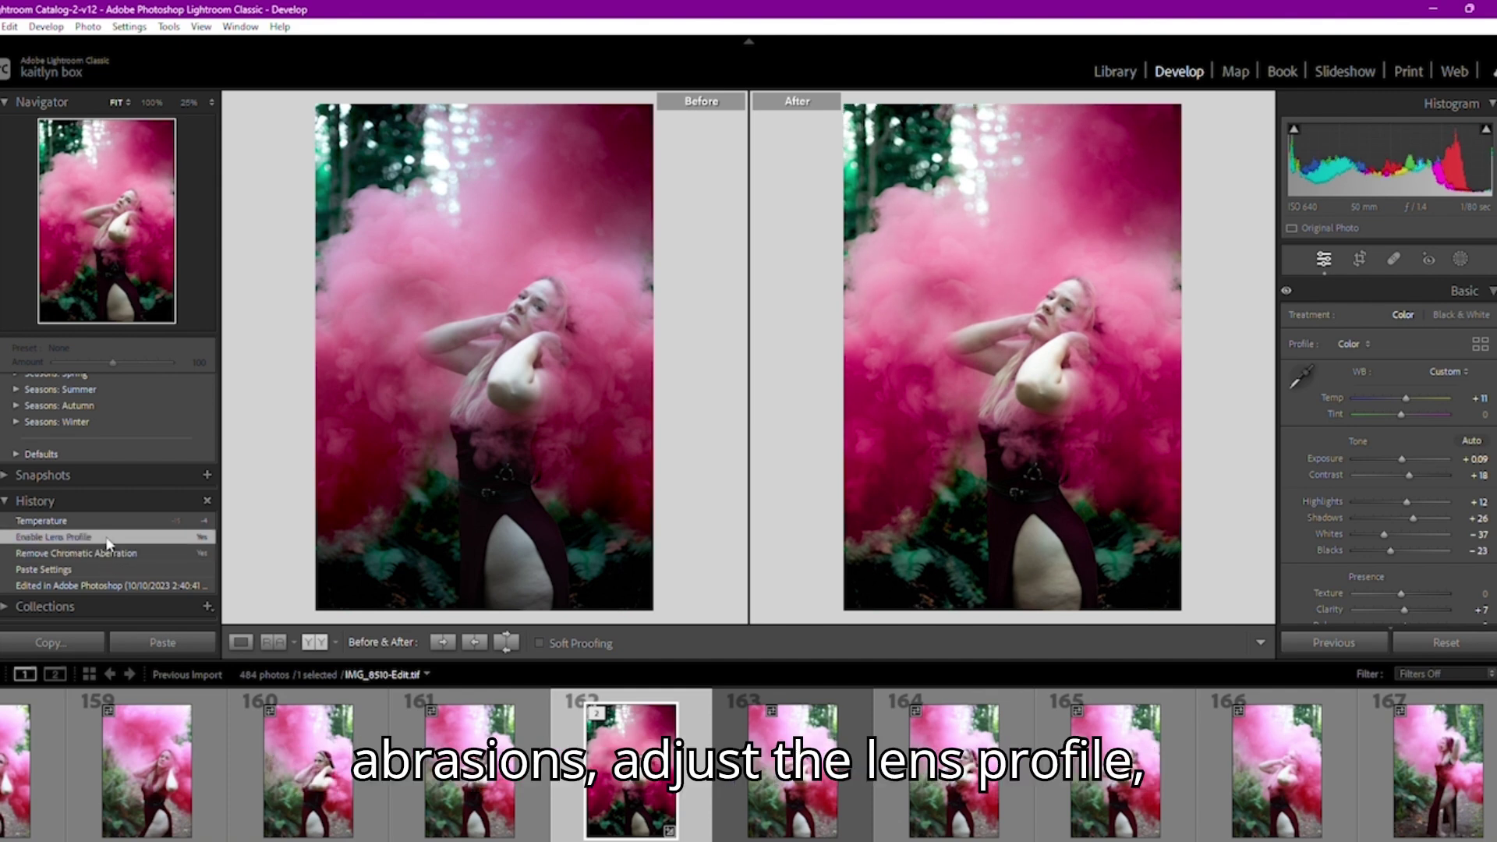
{"action": "left_click", "coordinate": [108, 524]}
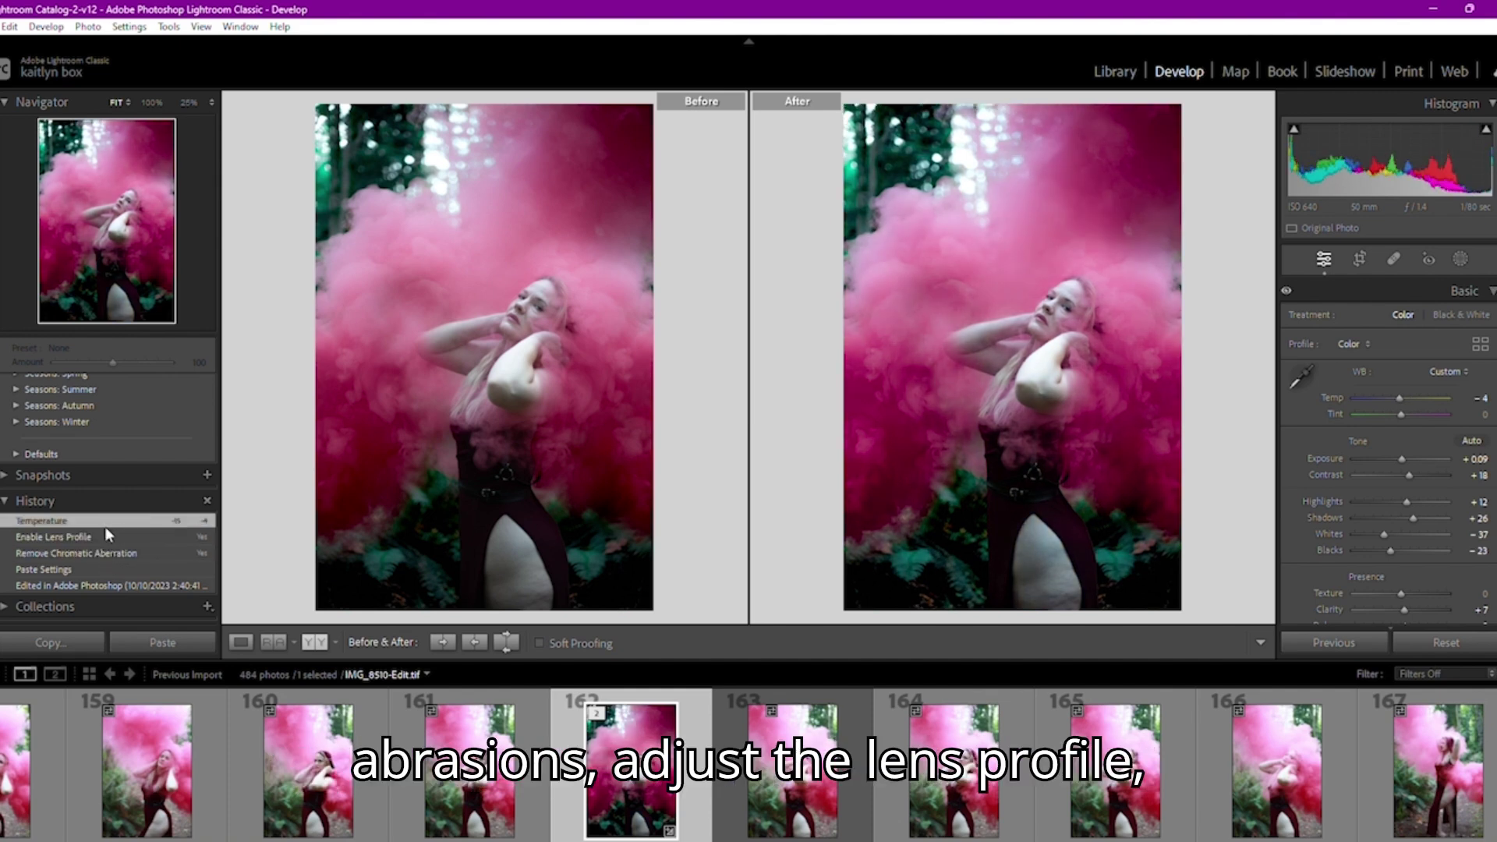